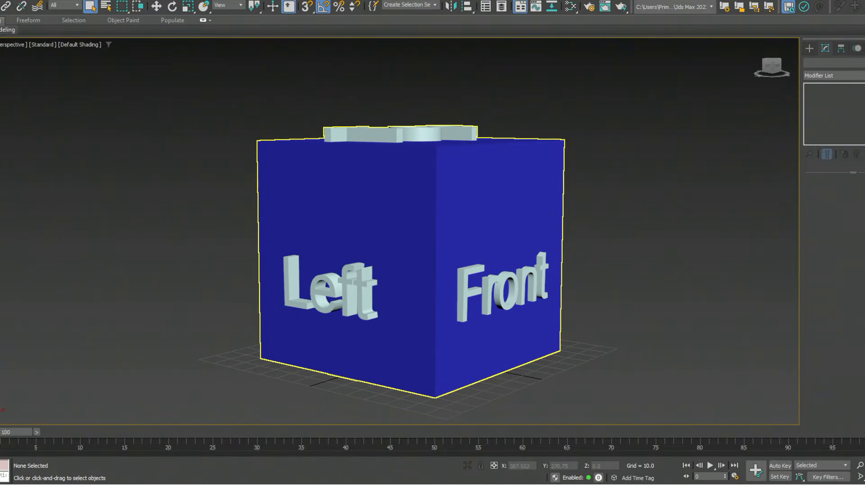
- Show all four viewports and make the Left viewport active
mouse_move(419, 239)
middle_mouse_down("alt")
mouse_move(428, 338)
mouse_move(421, 180)
mouse_move(428, 248)
mouse_move(434, 238)
middle_mouse_up("alt")
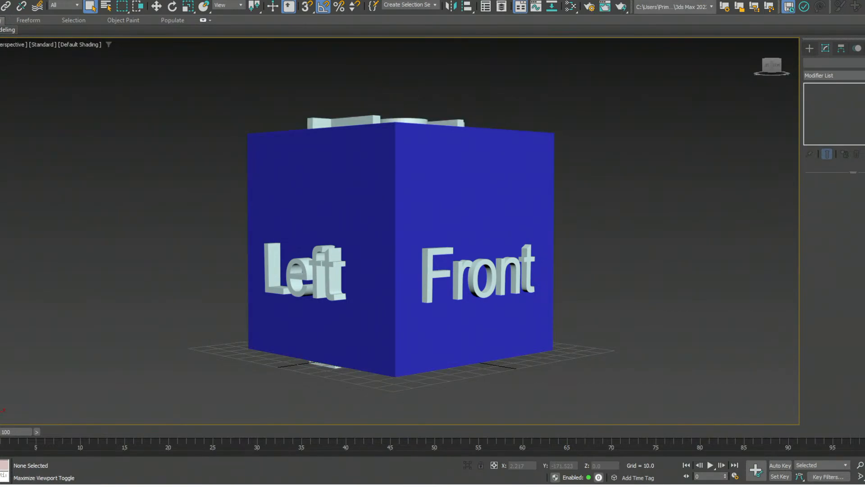
key("alt+w")
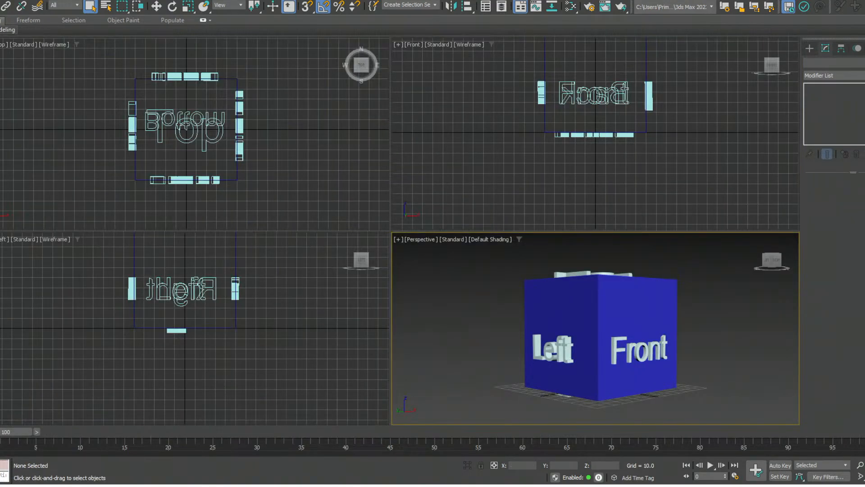
left_click(4, 239)
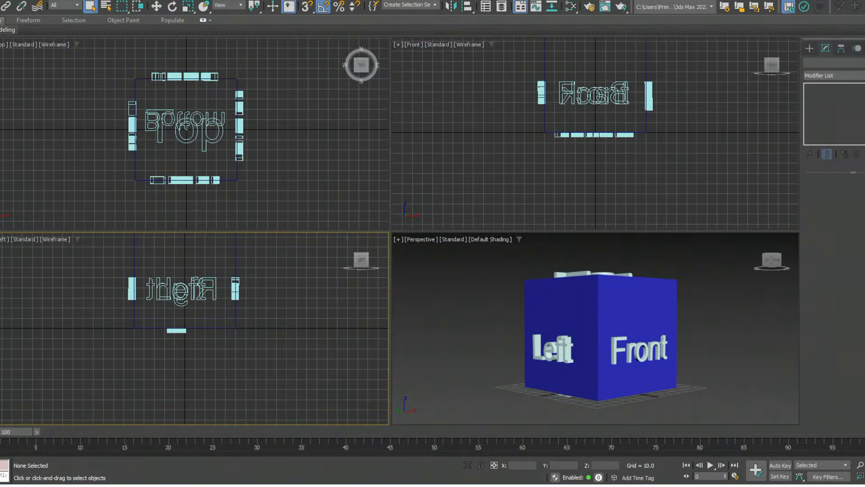
- Examine the labelled cube in the Perspective viewport from various distances and angles, trying the orbit, pan and region zoom tools
mouse_move(593, 320)
middle_mouse_down()
mouse_move(598, 310)
mouse_move(583, 315)
middle_mouse_up()
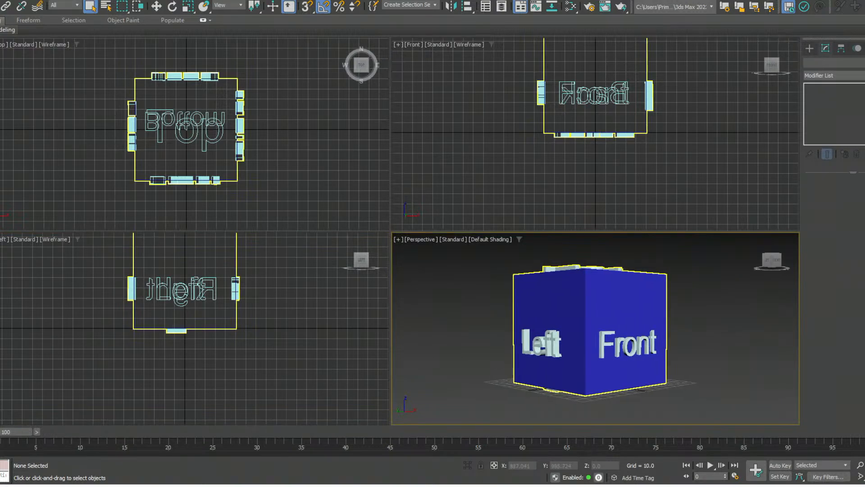
scroll(583, 315, "down", 2)
scroll(583, 315, "up", 4)
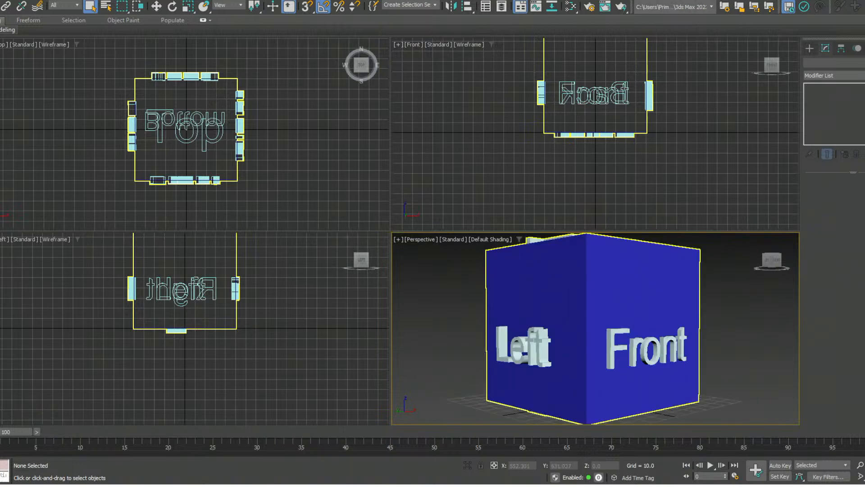
scroll(584, 333, "down", 3)
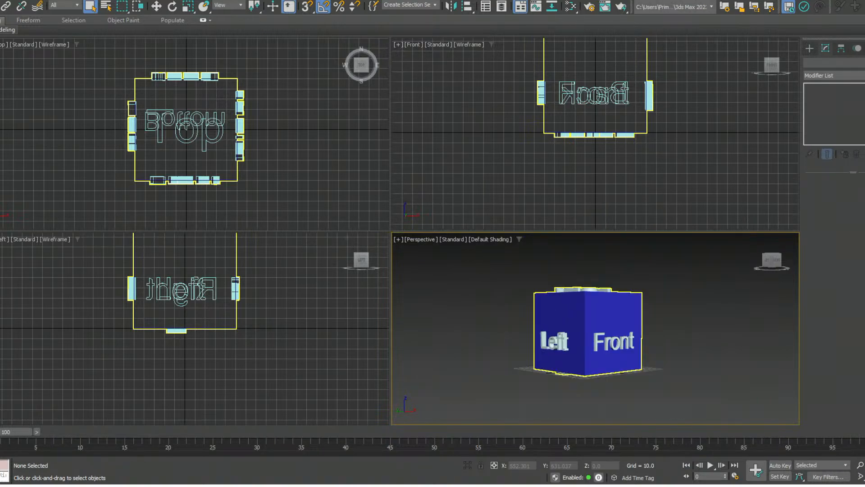
scroll(586, 333, "up", 2)
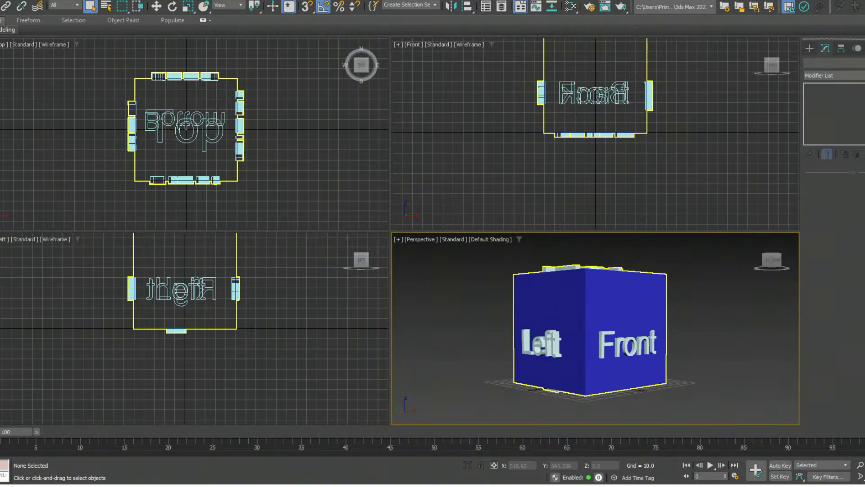
middle_click_drag(623, 350, 652, 352, "alt")
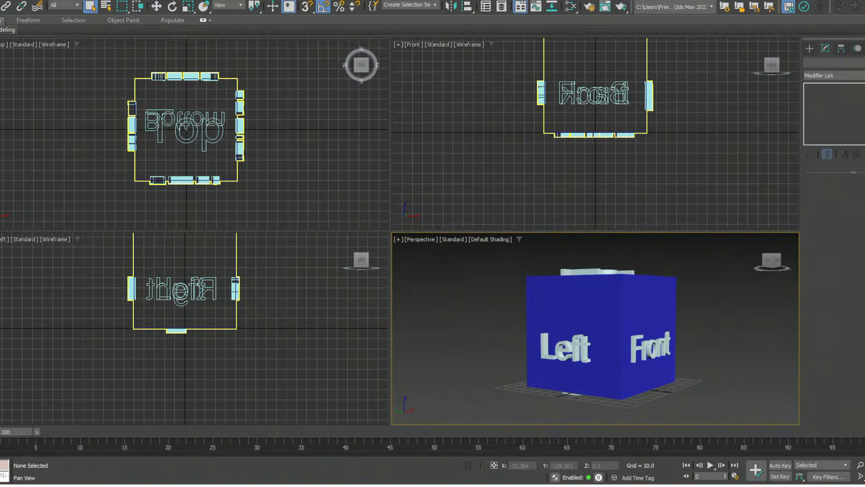
key("ctrl+r")
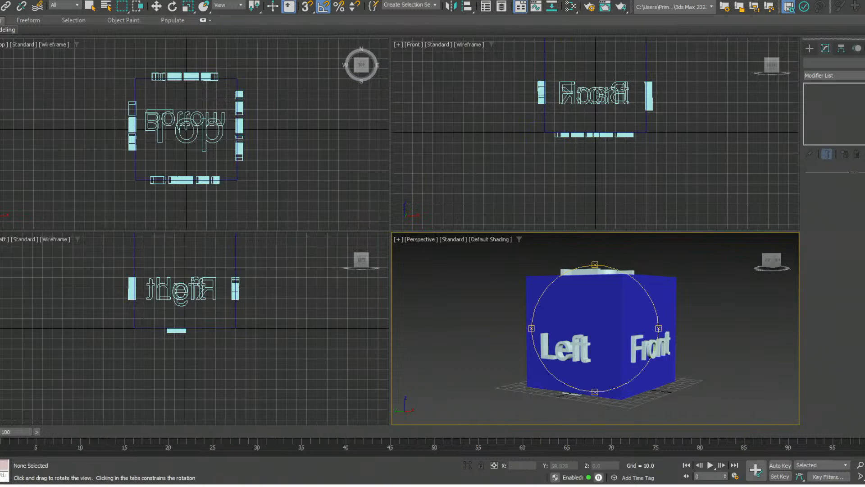
mouse_move(652, 352)
left_mouse_down()
mouse_move(635, 345)
mouse_move(617, 359)
mouse_move(617, 315)
mouse_move(652, 351)
left_mouse_up()
key("ctrl+p")
key("ctrl+w")
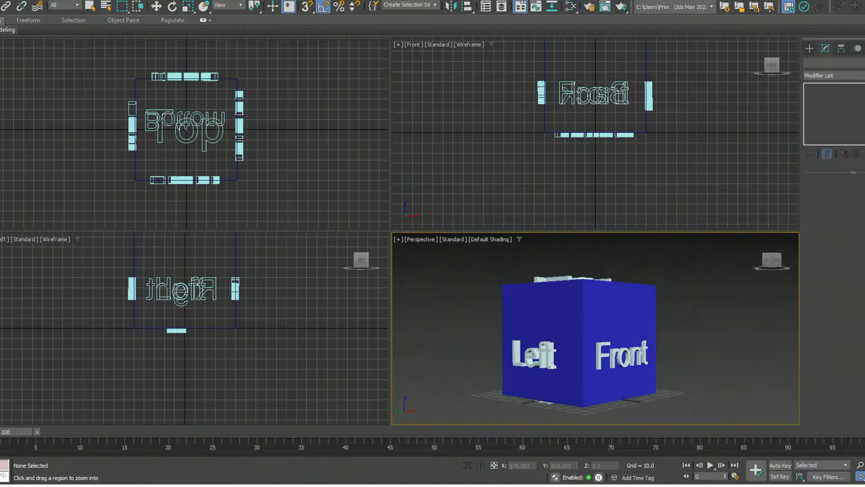
key("ctrl+r")
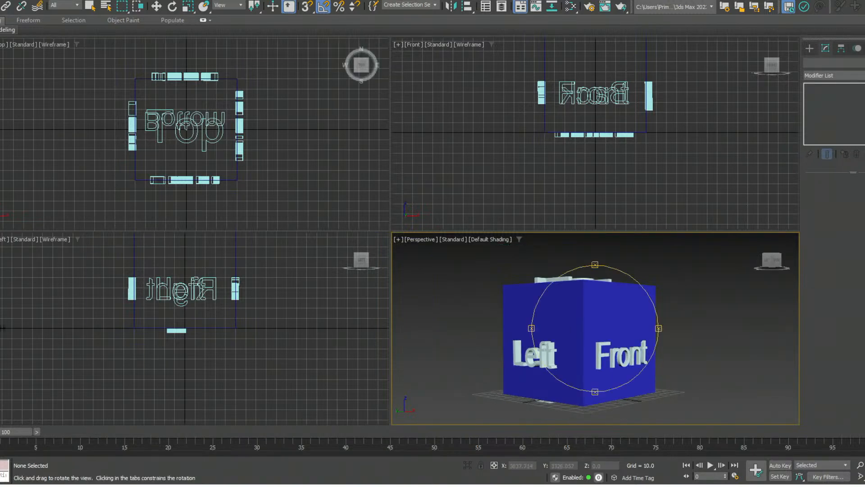
- Select the labelled cube group and try the Move and Scale tools on it, ending with Move active
key("w")
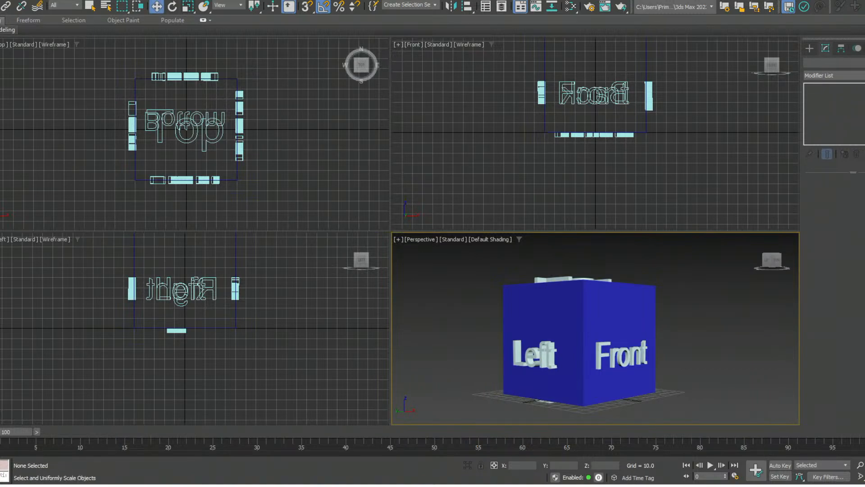
left_click(578, 318)
left_click_drag(578, 318, 578, 320)
key("r")
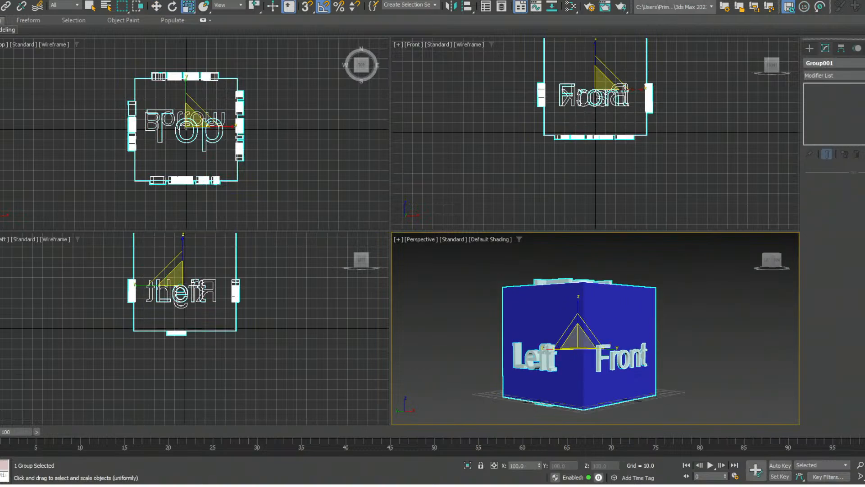
left_click(157, 6)
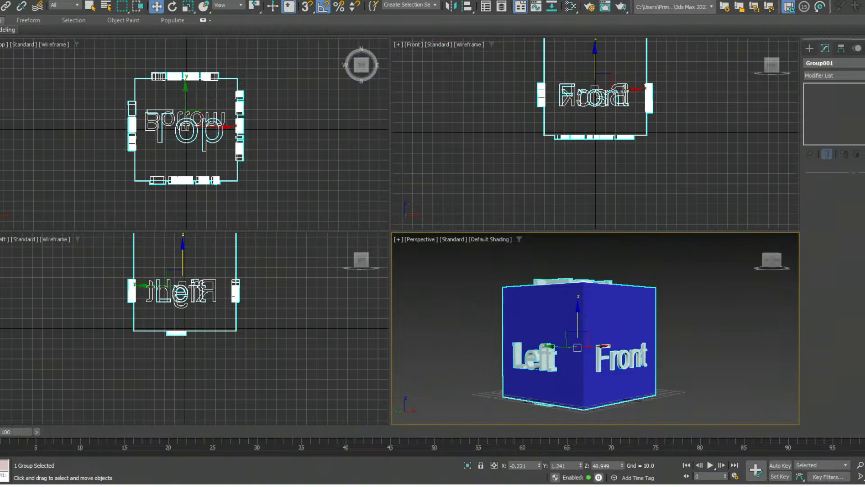
- Create a standard box about 54.6 long, 78.6 wide and 54.5 high in front of the labelled cube
left_click(809, 48)
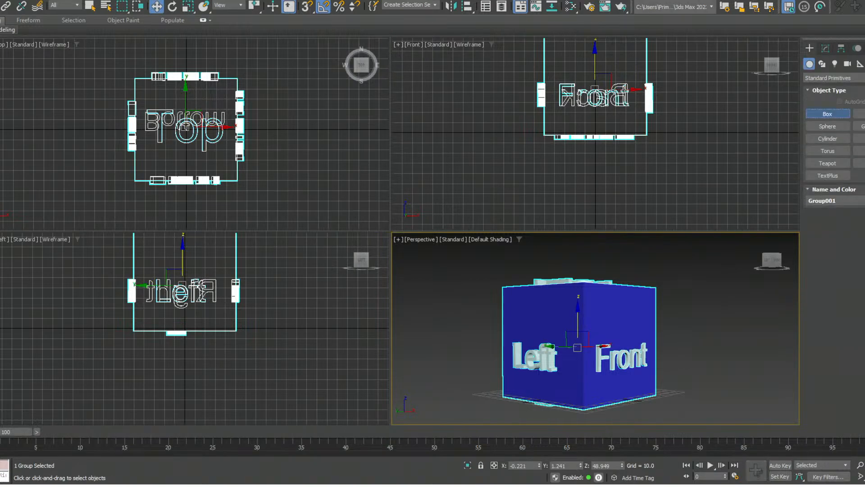
left_click(828, 114)
middle_click_drag(696, 397, 605, 327)
left_click_drag(636, 344, 629, 399)
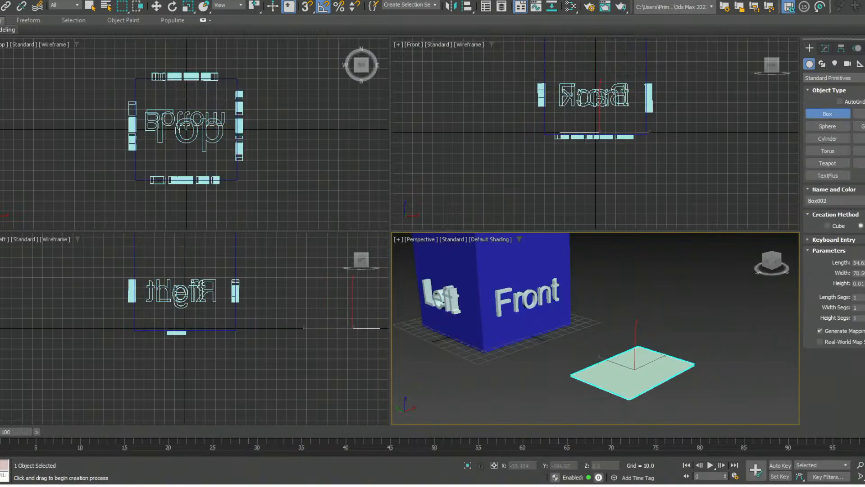
left_click(634, 326)
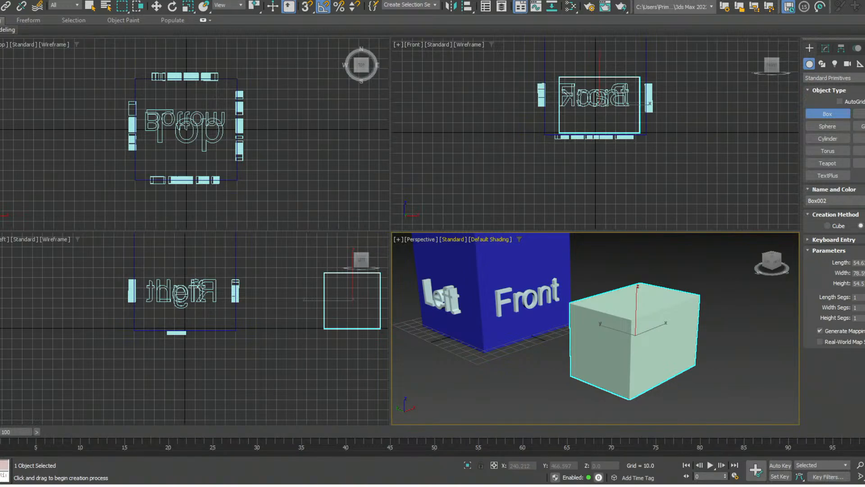
- Display edged faces in the Perspective viewport and set the box's length, width and height segments to 2
key("F4")
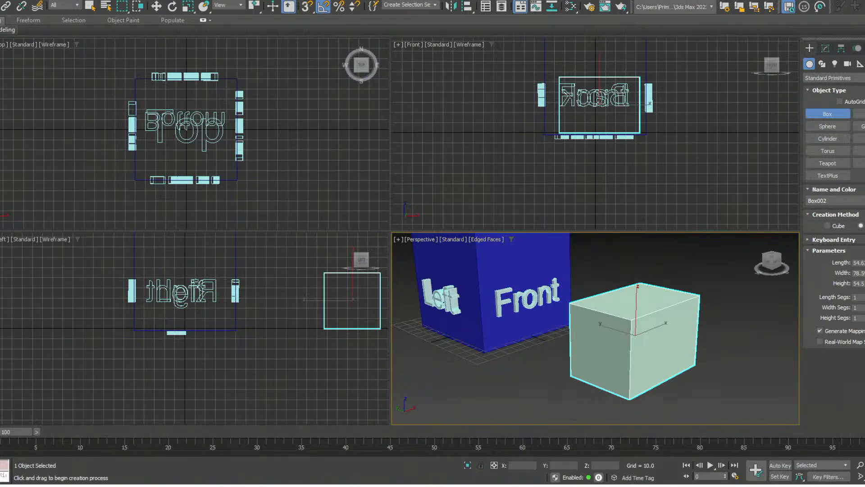
left_click(864, 295)
left_click(864, 305)
left_click(864, 316)
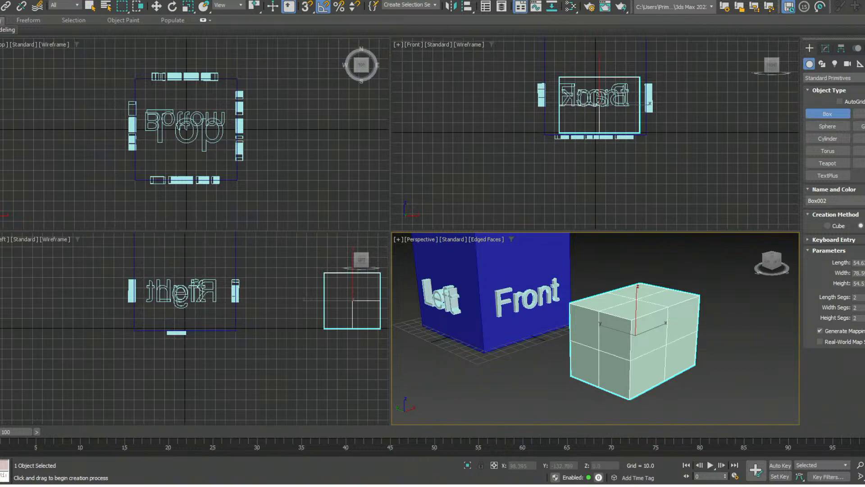
- Convert the box to an Editable Poly and go through its Vertex, Edge and Border sub-object levels
key("w")
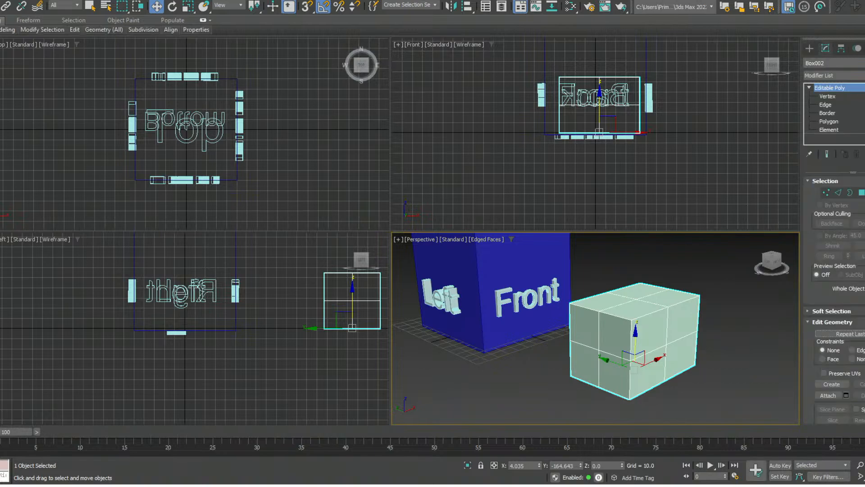
left_click(827, 96)
left_click(825, 105)
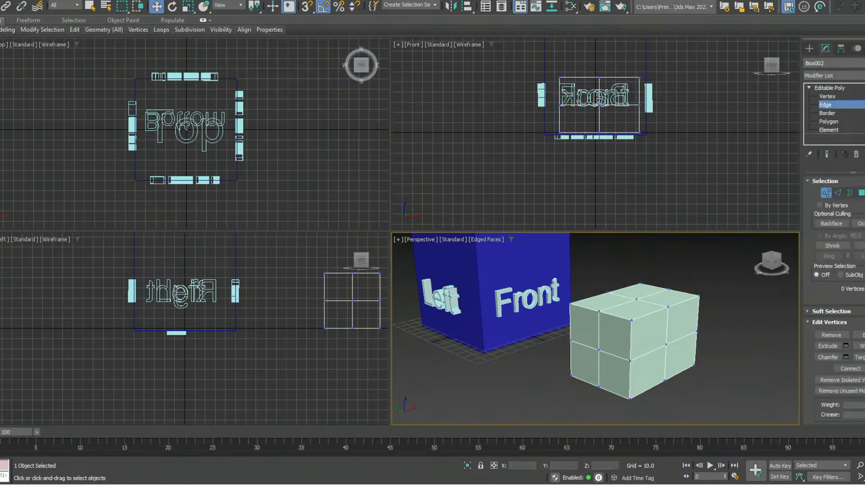
left_click(828, 113)
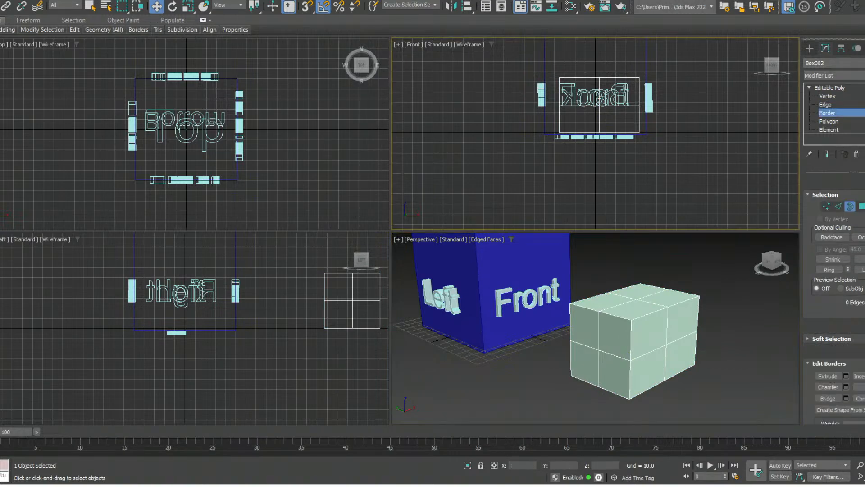
- Select single vertices along the top of the box's front face, and single edges around them in Edge mode
key("1")
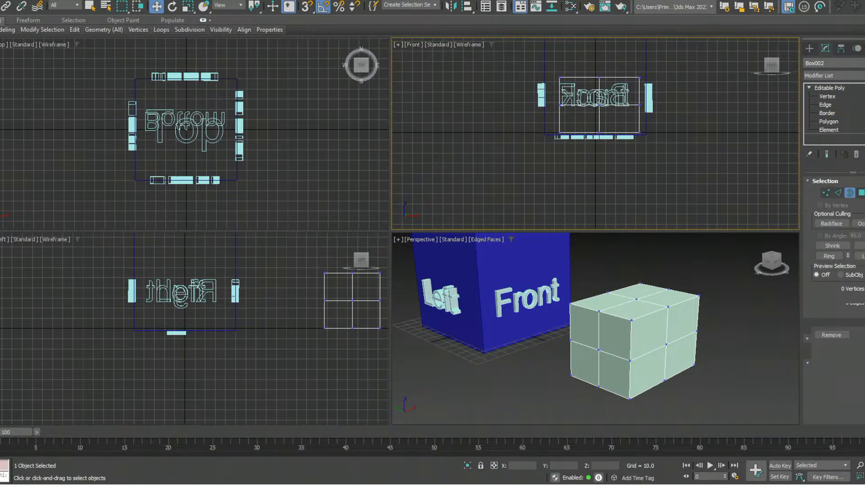
left_click(599, 310)
left_click(632, 320)
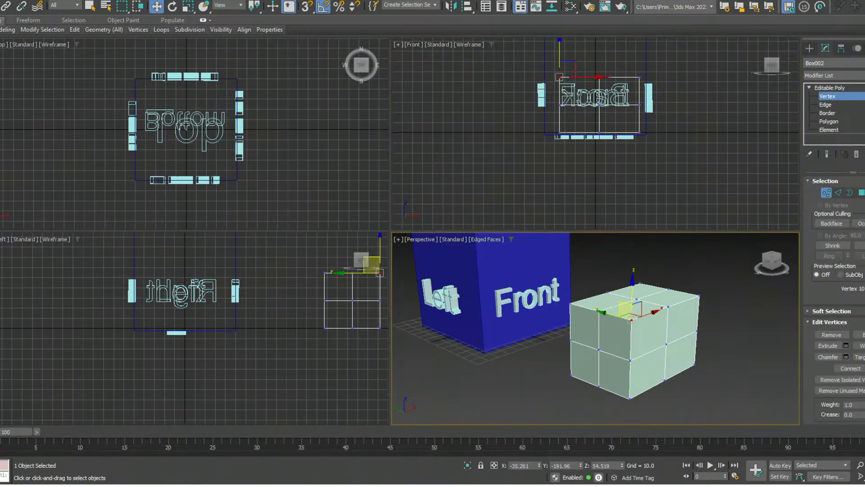
left_click(668, 306)
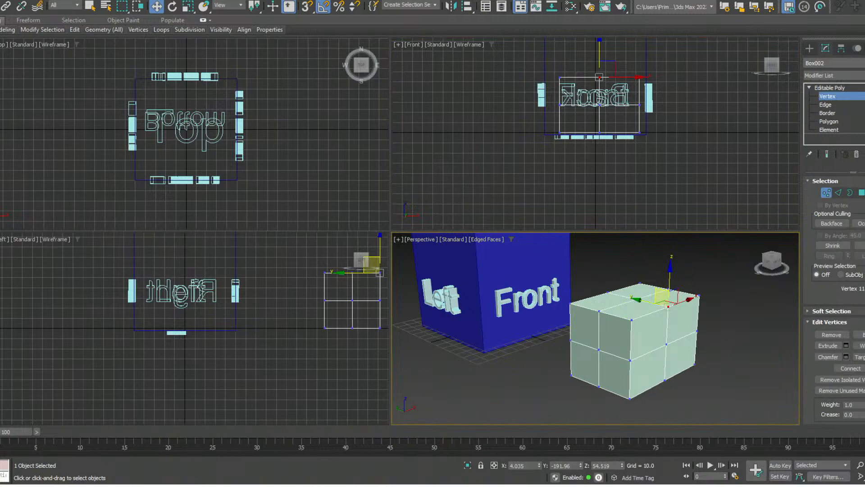
key("2")
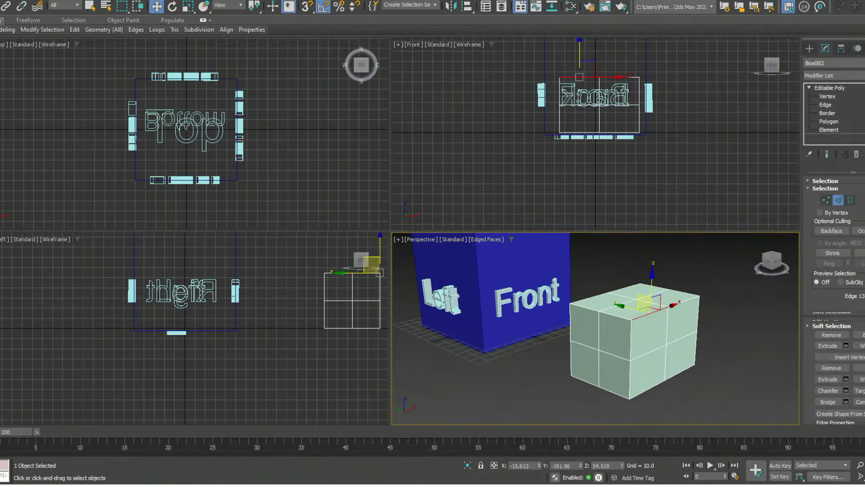
left_click(667, 326)
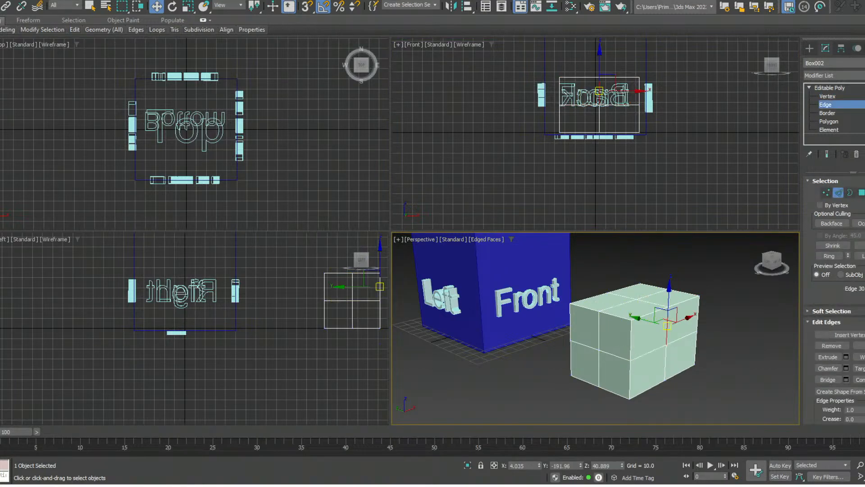
- Select individual polygons one at a time on the box's front and left faces in Polygon mode
key("4")
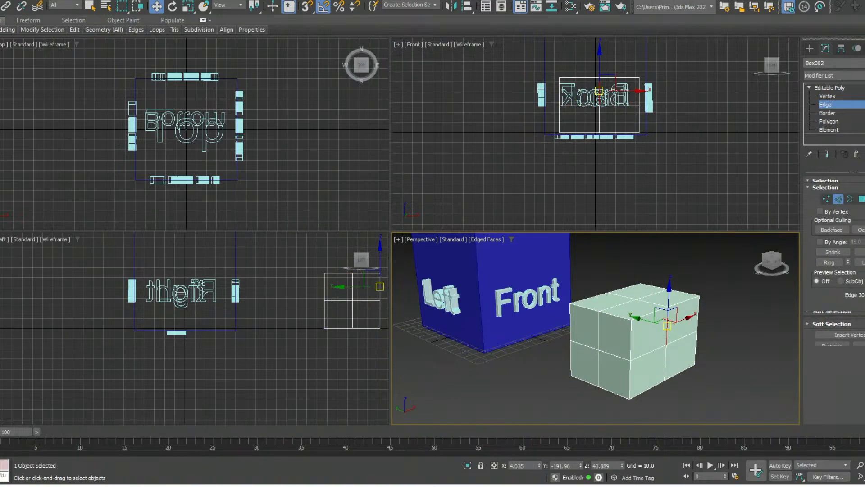
left_click(646, 328)
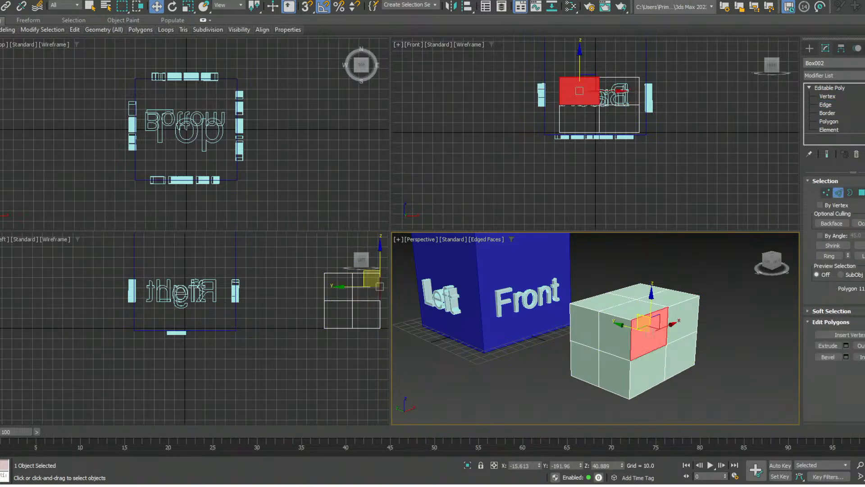
left_click(678, 317)
left_click(677, 350)
left_click(647, 369)
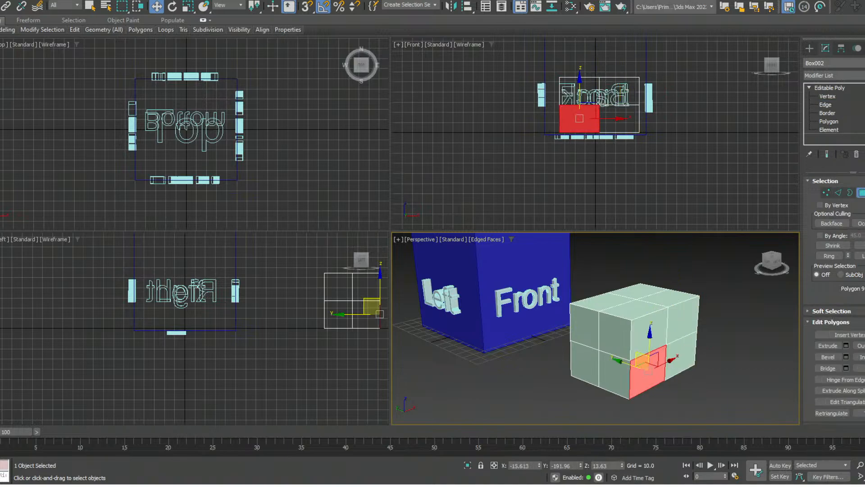
left_click(585, 325)
- Select the whole box at the Element level and return to the top Editable Poly level
left_click(828, 129)
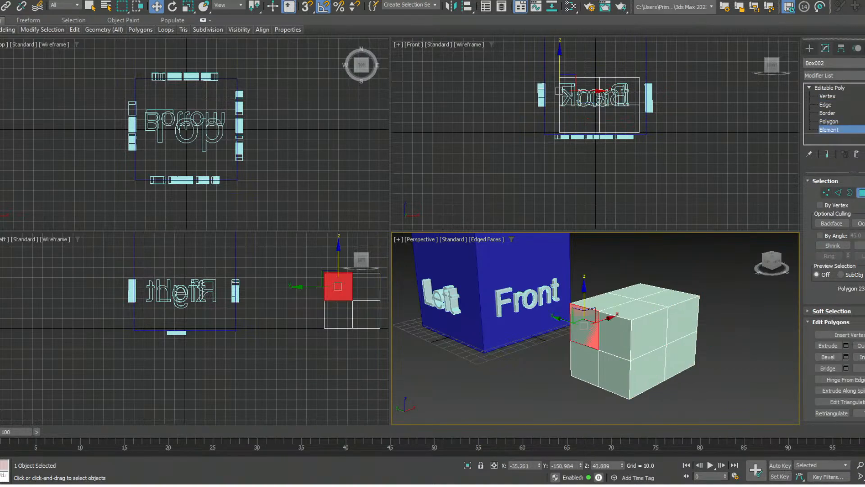
left_click(648, 331)
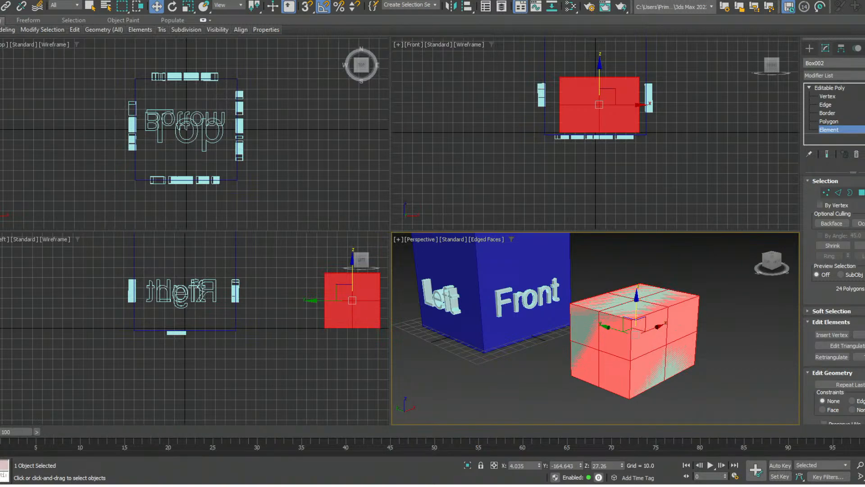
left_click(830, 88)
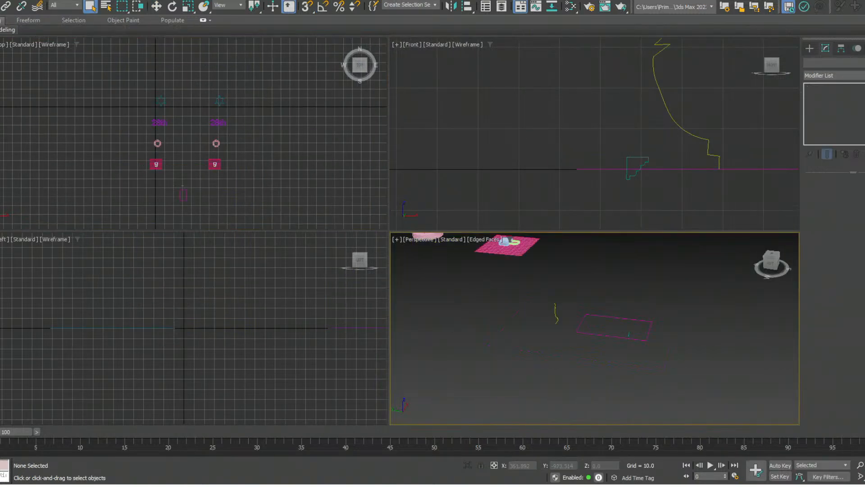
- Select the six-point star spline in the Perspective viewport and activate the Move tool
middle_click_drag(654, 311, 592, 333)
middle_click_drag(541, 279, 653, 370)
middle_click_drag(599, 322, 703, 331, "alt")
scroll(622, 313, "up", 3)
scroll(694, 333, "up", 2)
middle_click_drag(563, 315, 633, 316)
left_click(576, 300)
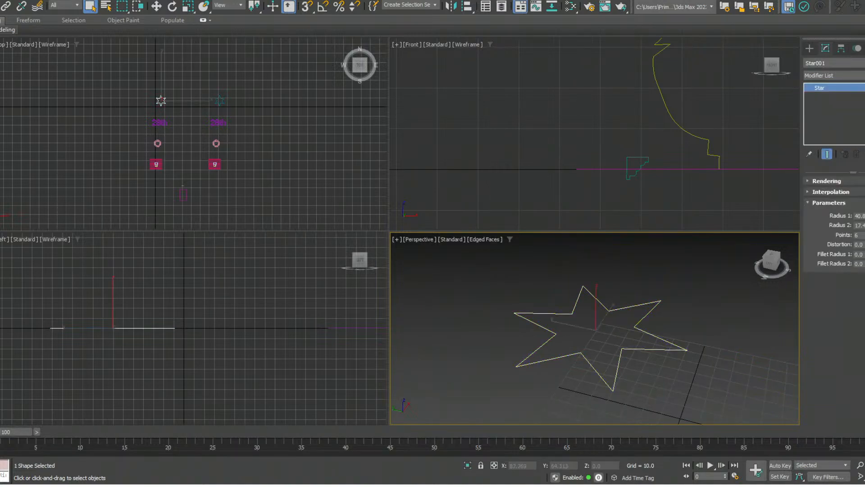
key("w")
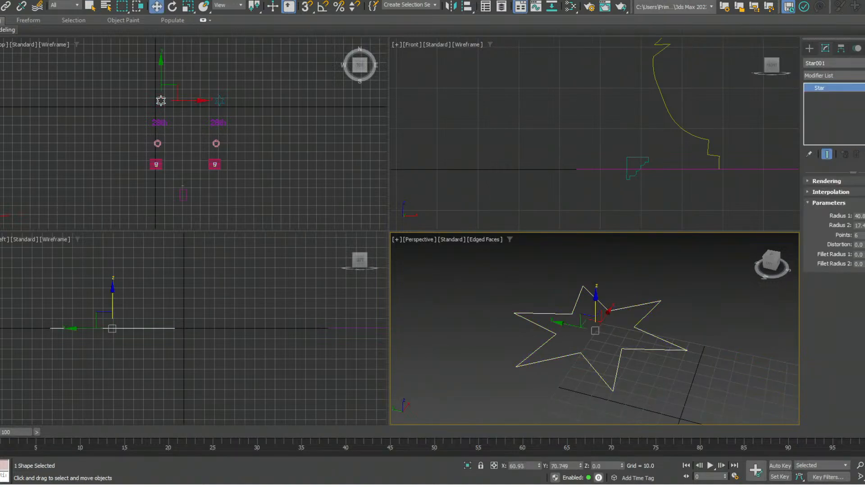
- Raise the star spline slightly along Z in the Perspective viewport and undo the move
mouse_move(596, 299)
left_mouse_down()
mouse_move(596, 289)
mouse_move(596, 311)
mouse_move(596, 294)
left_mouse_up()
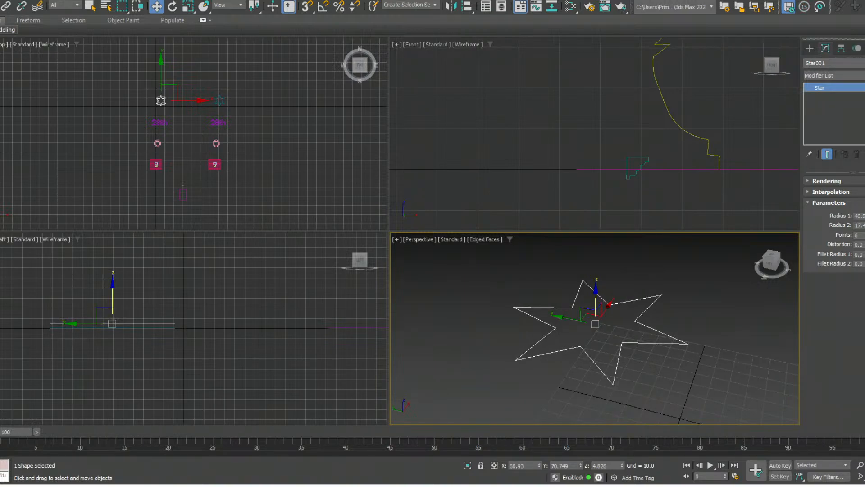
key("ctrl+z")
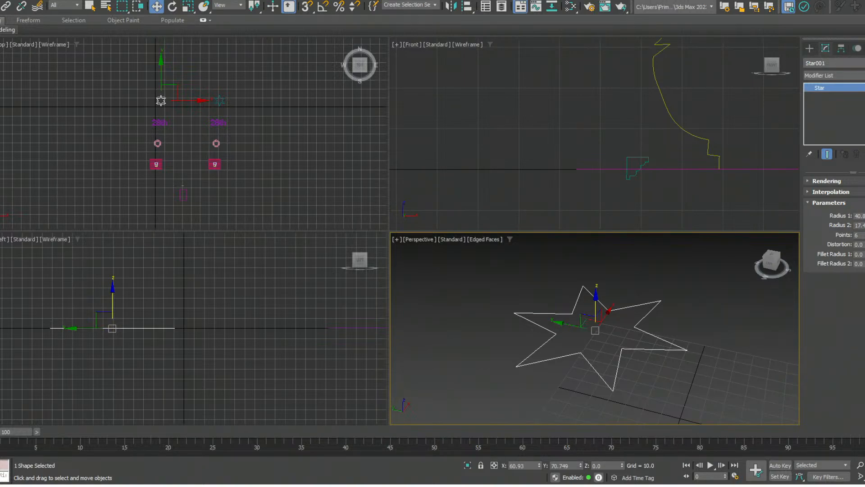
- Show the available spline object types for creating shapes
left_click(810, 48)
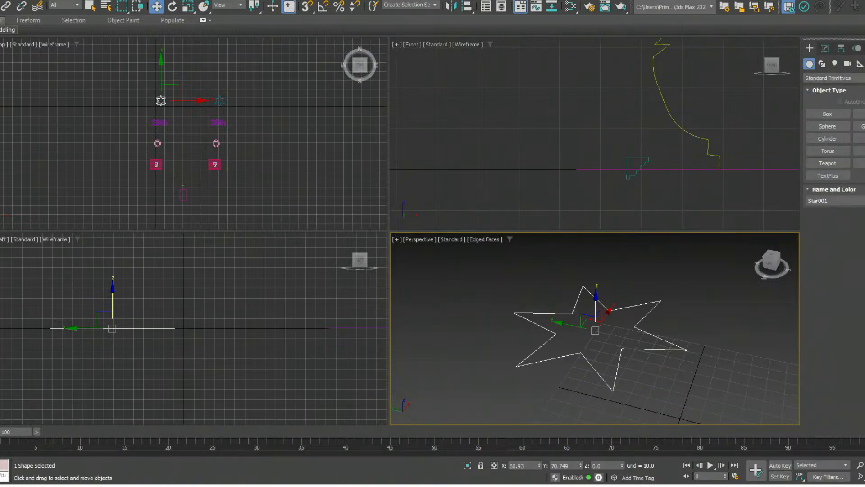
left_click(822, 63)
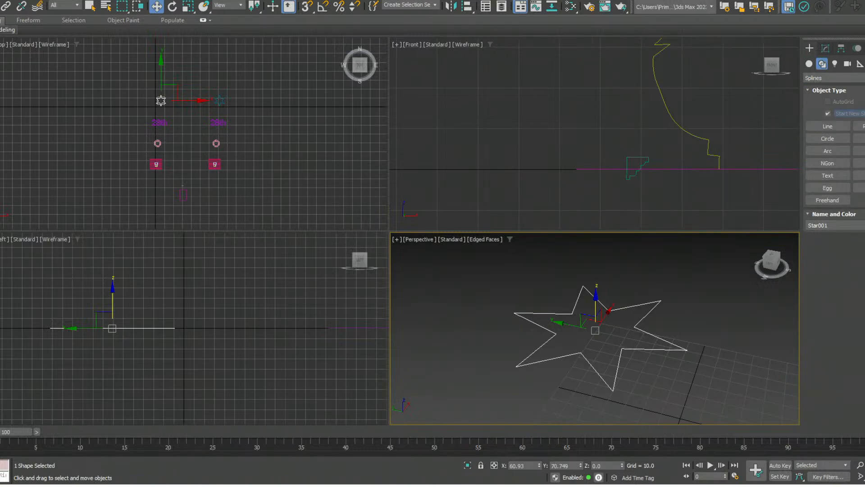
middle_click_drag(595, 330, 590, 329)
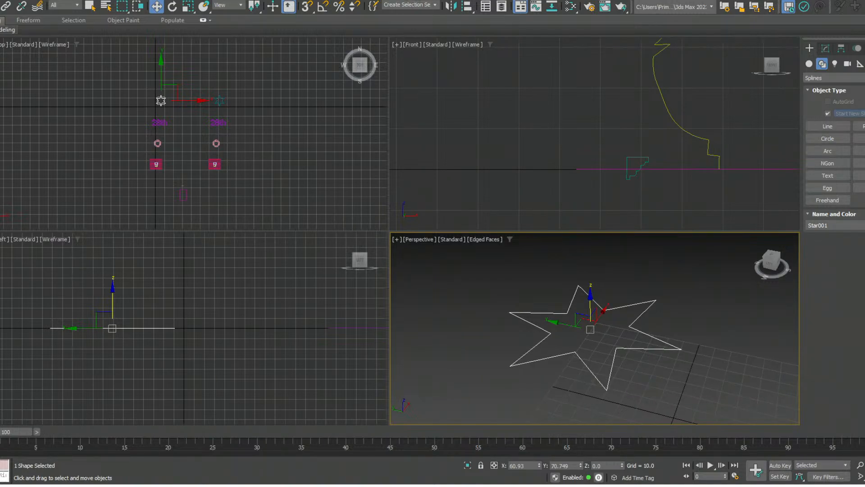
- Add an Extrude modifier to the six-point star and set its amount to 16
left_click(825, 48)
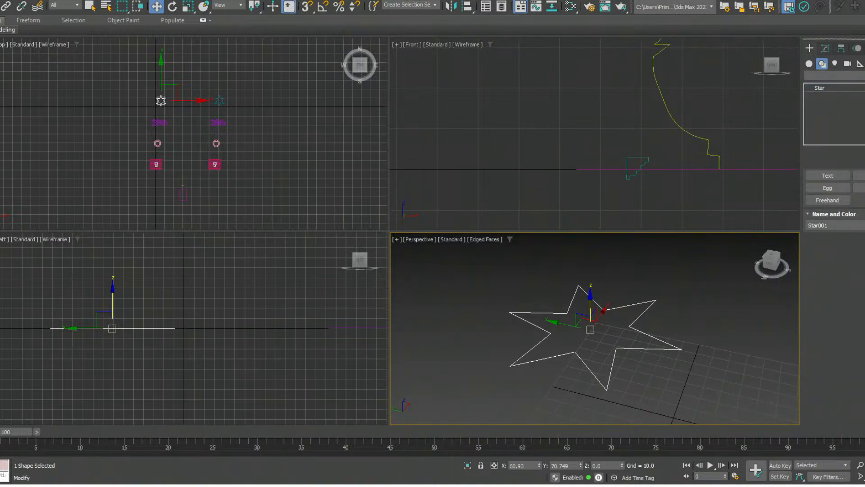
left_click(847, 75)
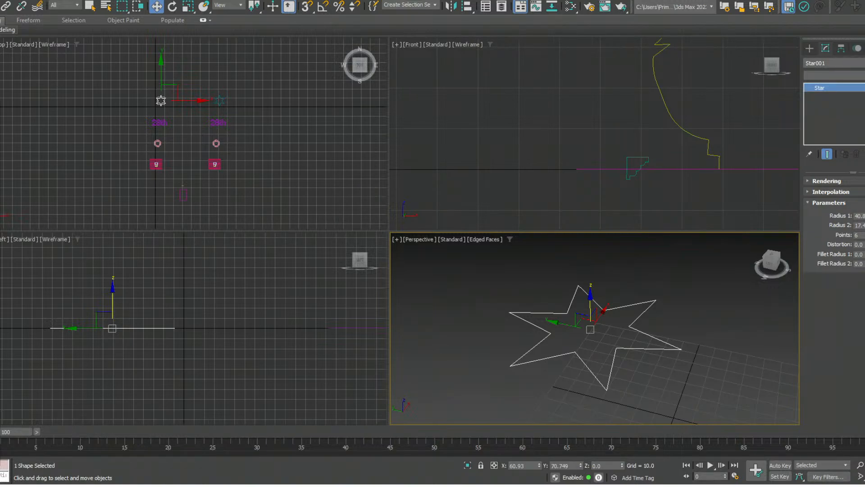
key("Return")
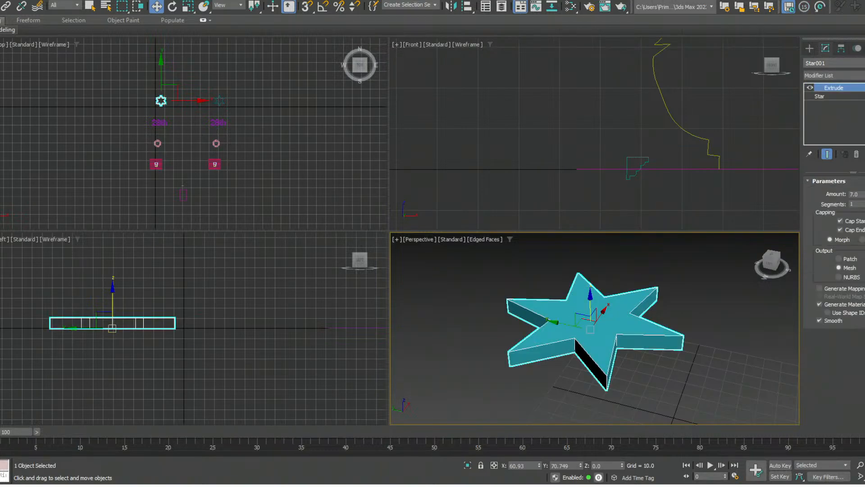
right_click(864, 194)
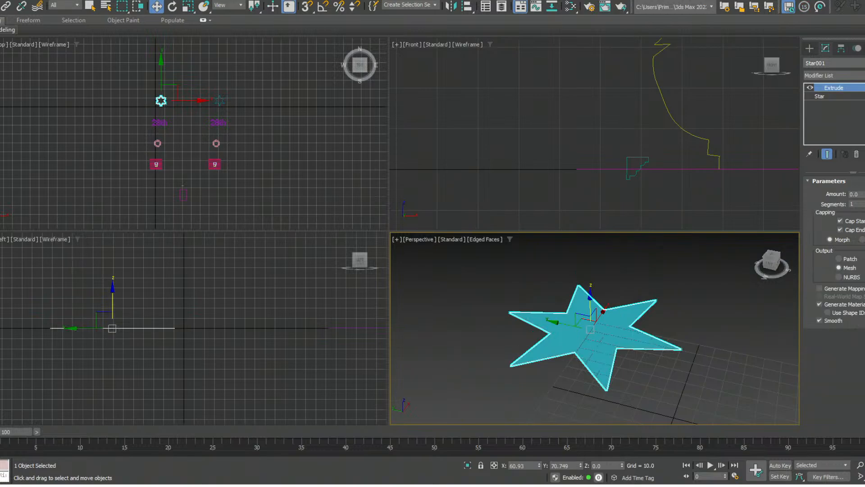
middle_click_drag(595, 333, 586, 312, "alt")
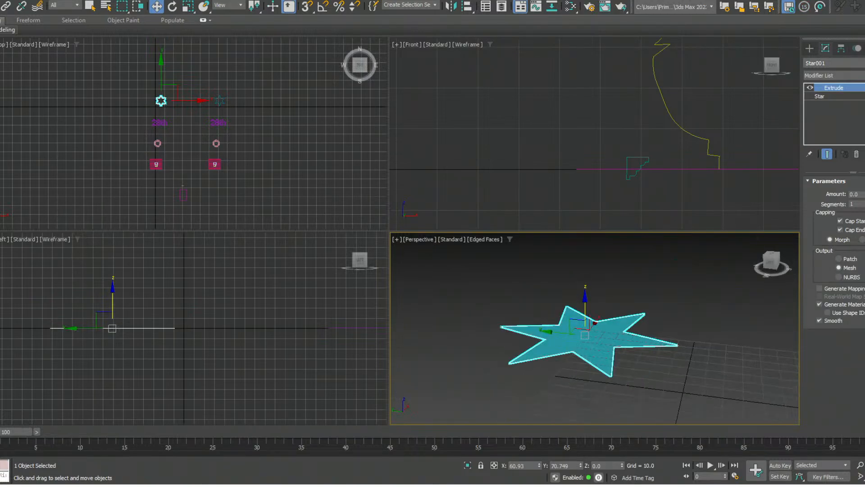
left_click_drag(864, 195, 864, 187)
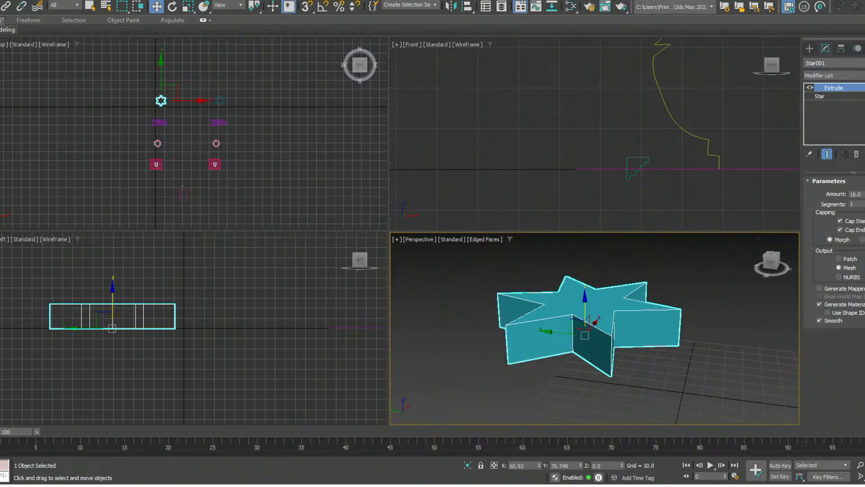
scroll(680, 320, "up", 4)
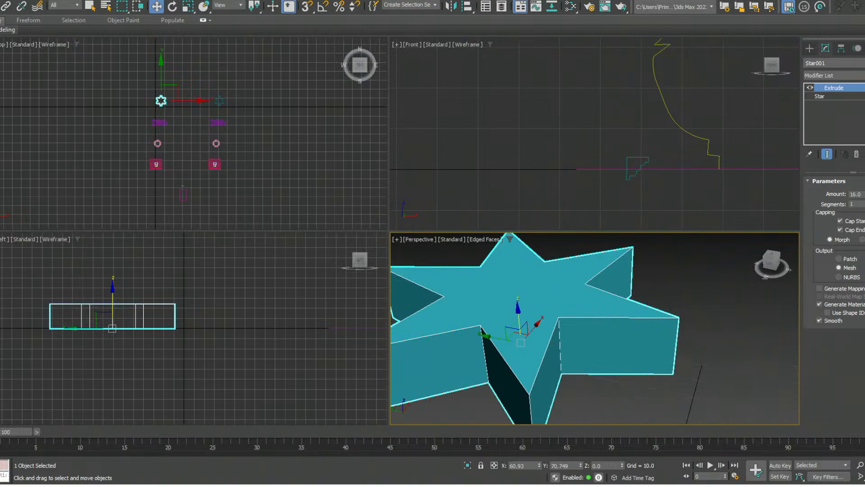
scroll(680, 320, "down", 3)
mouse_move(680, 319)
middle_mouse_down("alt")
mouse_move(672, 345)
mouse_move(694, 312)
mouse_move(690, 332)
middle_mouse_up("alt")
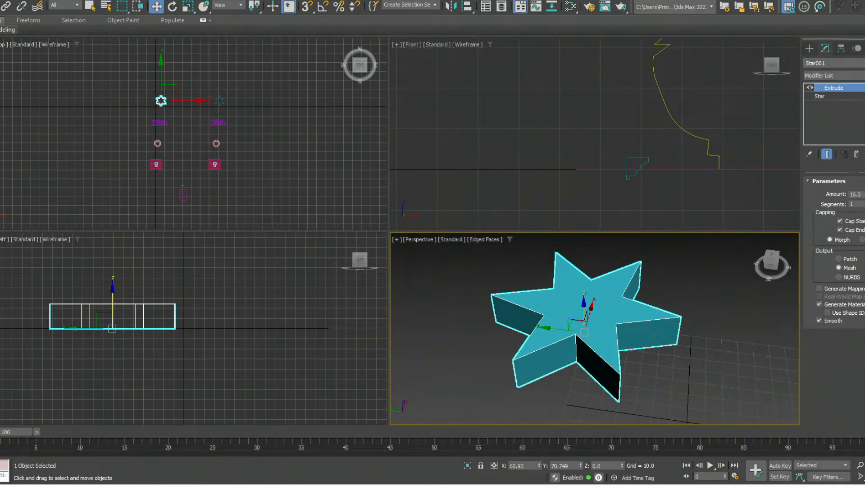
middle_click_drag(689, 331, 675, 328)
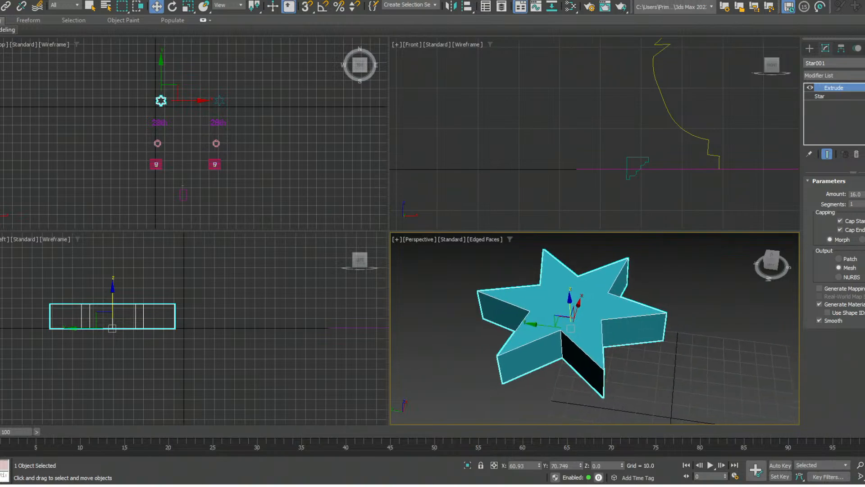
- Select the "28th" text spline near the tube and add an Extrude modifier with an amount of 16
middle_click_drag(574, 342, 507, 321, "alt")
scroll(542, 331, "down", 3)
scroll(542, 330, "down", 2)
middle_click_drag(507, 321, 422, 274)
scroll(518, 325, "up", 3)
middle_click_drag(518, 325, 512, 308, "alt")
left_click(581, 361)
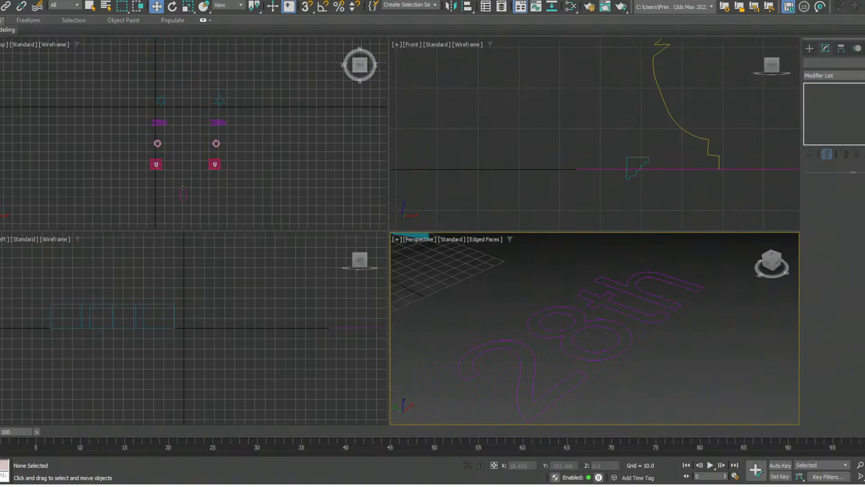
left_click(583, 359)
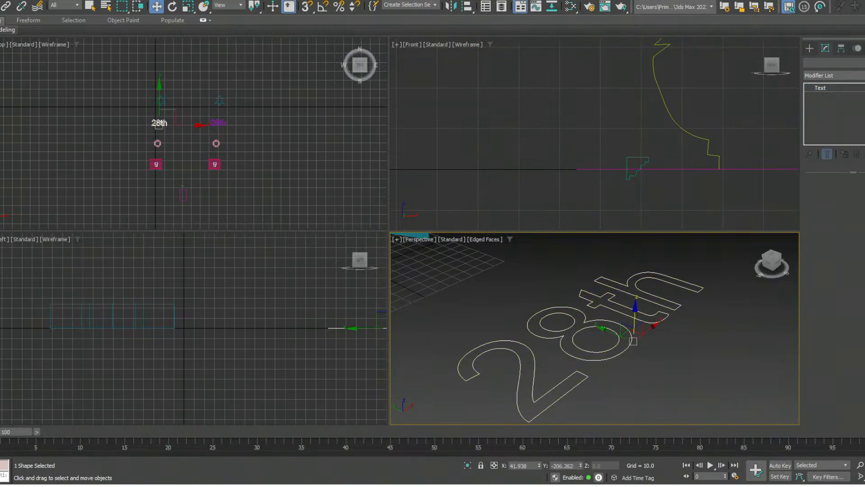
left_click(809, 49)
left_click(825, 48)
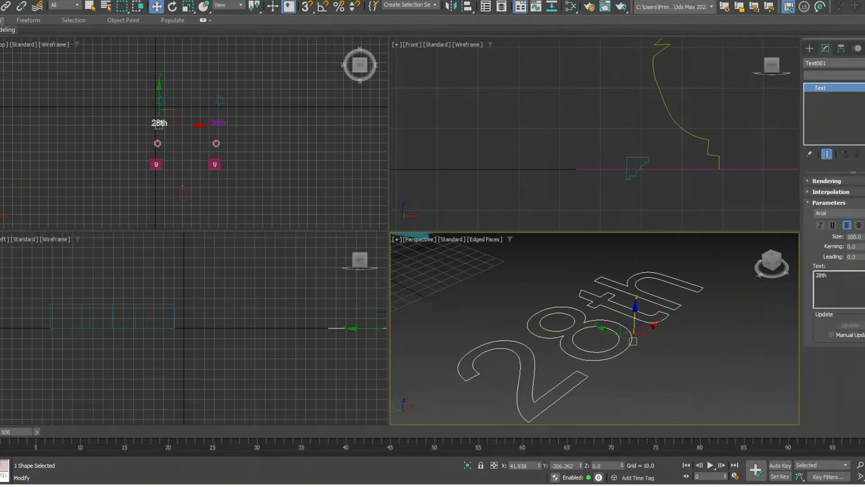
left_click(822, 76)
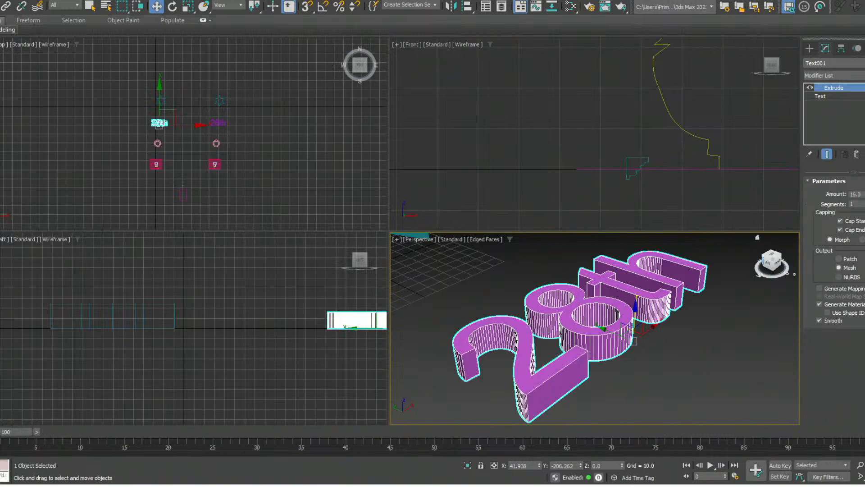
- Change the wording of the extruded text to "28th Bay" at its base Text level
middle_click_drag(455, 270, 404, 325)
mouse_move(405, 326)
middle_mouse_down()
mouse_move(418, 319)
mouse_move(412, 314)
middle_mouse_up()
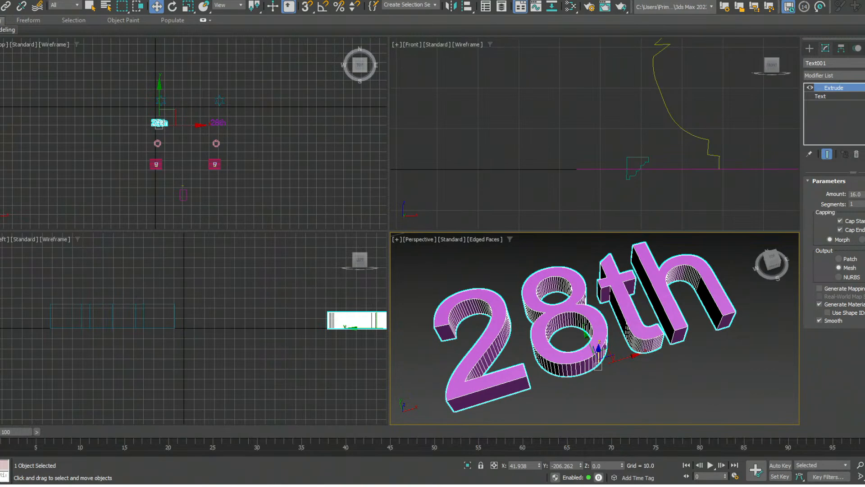
middle_click_drag(412, 314, 407, 313, "alt")
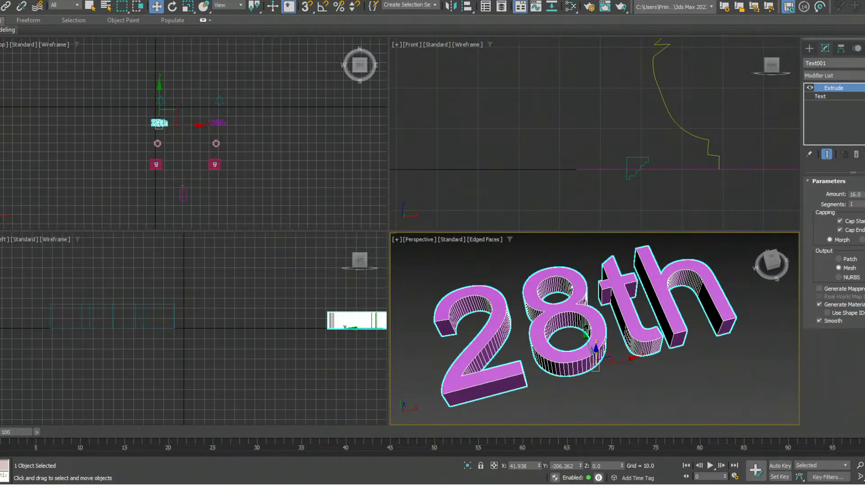
middle_click_drag(595, 328, 592, 329)
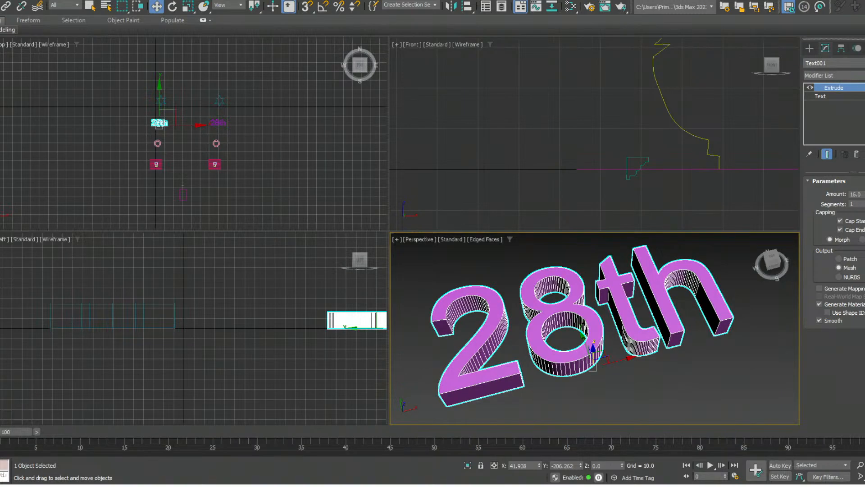
scroll(630, 312, "down", 3)
mouse_move(630, 312)
middle_mouse_down("alt")
mouse_move(650, 317)
mouse_move(641, 314)
middle_mouse_up("alt")
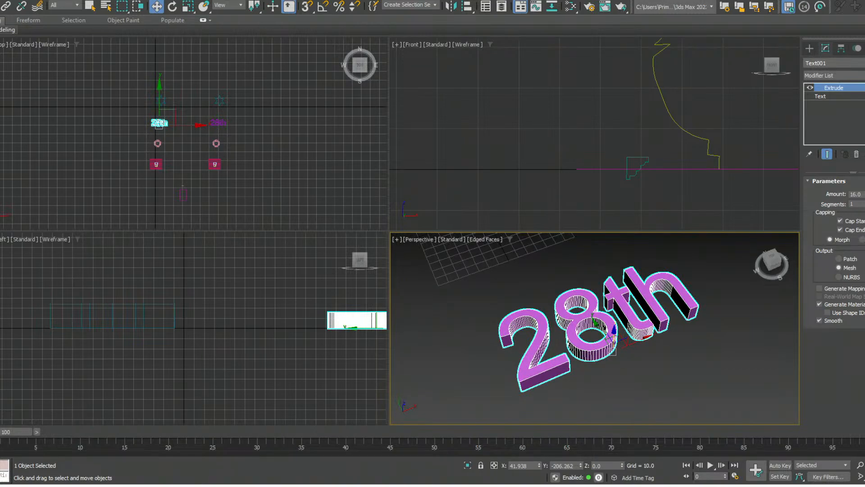
left_click(821, 97)
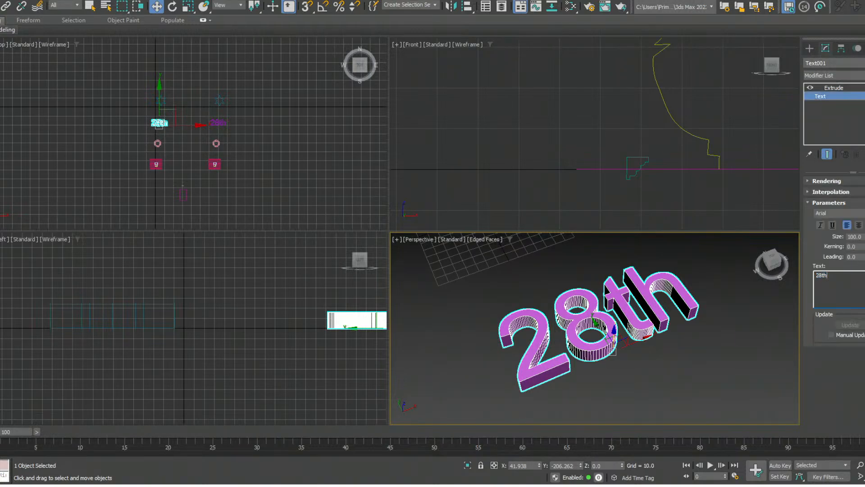
type("Bay")
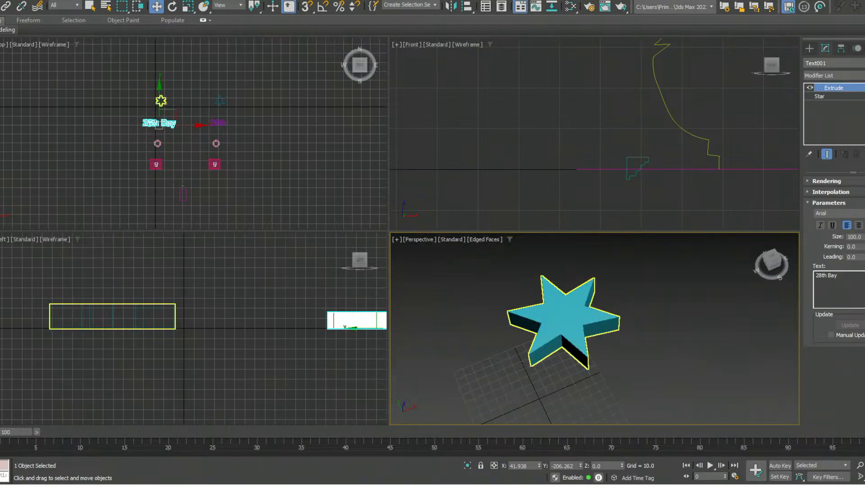
- Insert an Edit Spline modifier between the star's base shape and its Extrude modifier
left_click(819, 97)
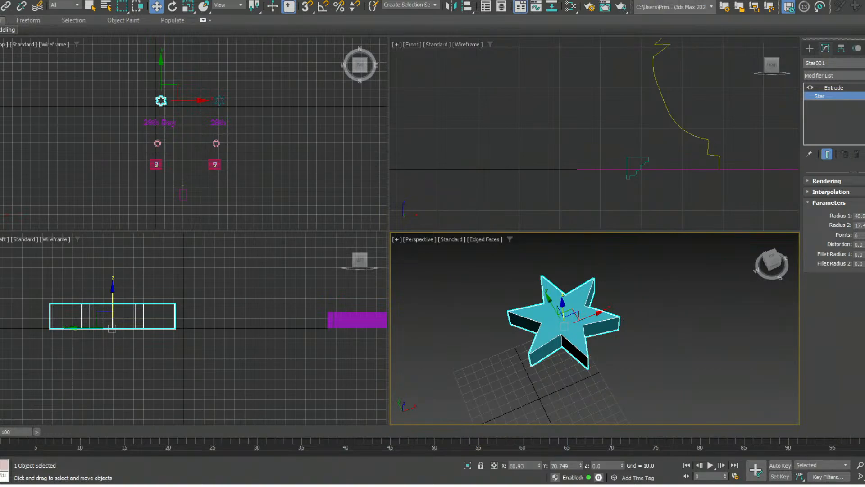
left_click(838, 76)
key("Return")
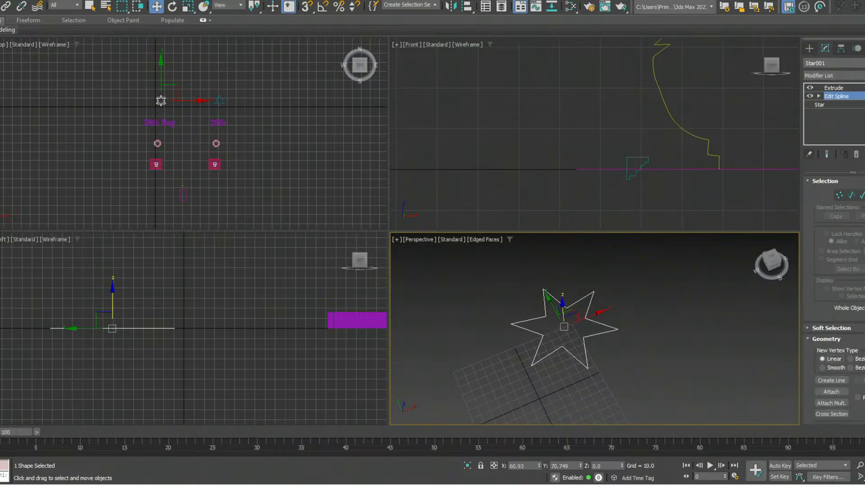
- Move two neighbouring outer star vertices toward each other along Y, return to the Extrude level and deselect the star
key("1")
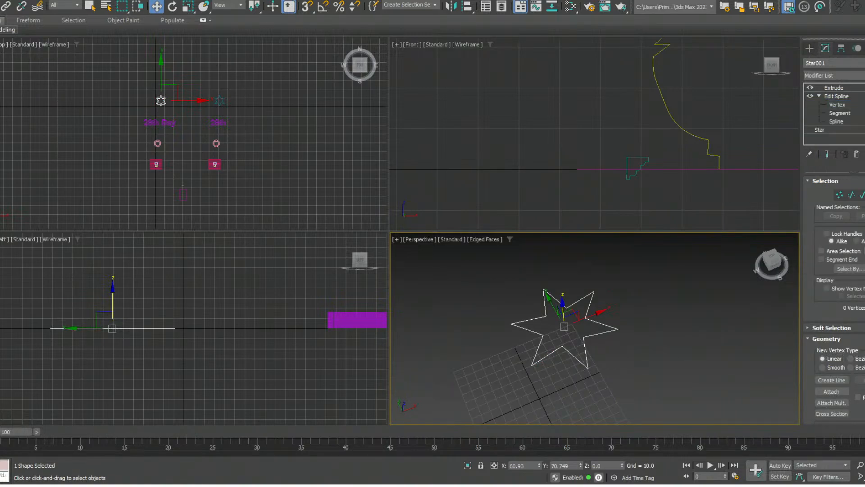
left_click(614, 322)
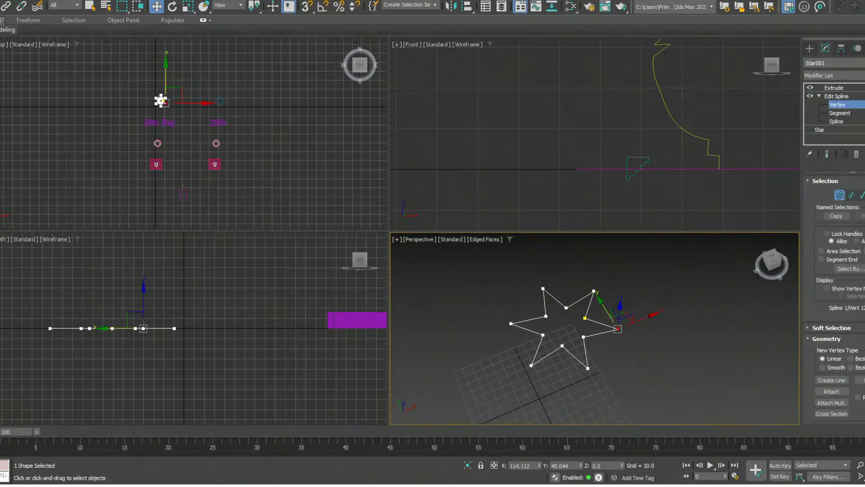
left_click_drag(604, 304, 590, 285)
left_click(593, 291)
left_click(834, 88)
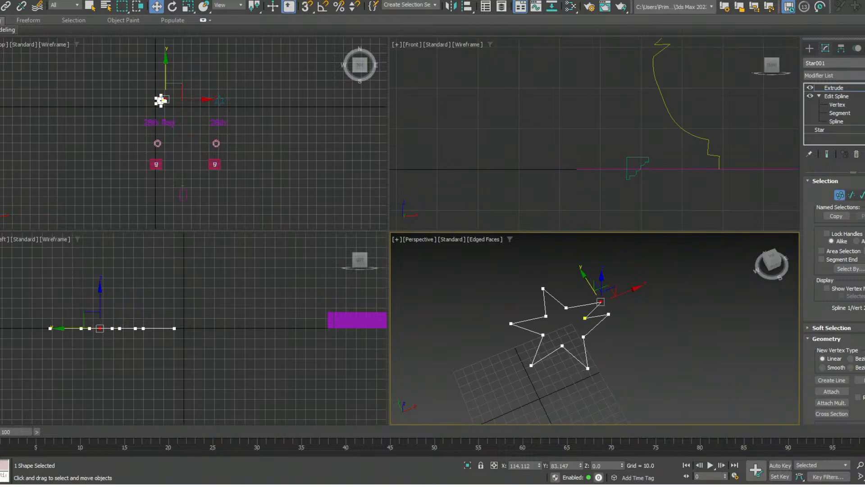
left_click(680, 315)
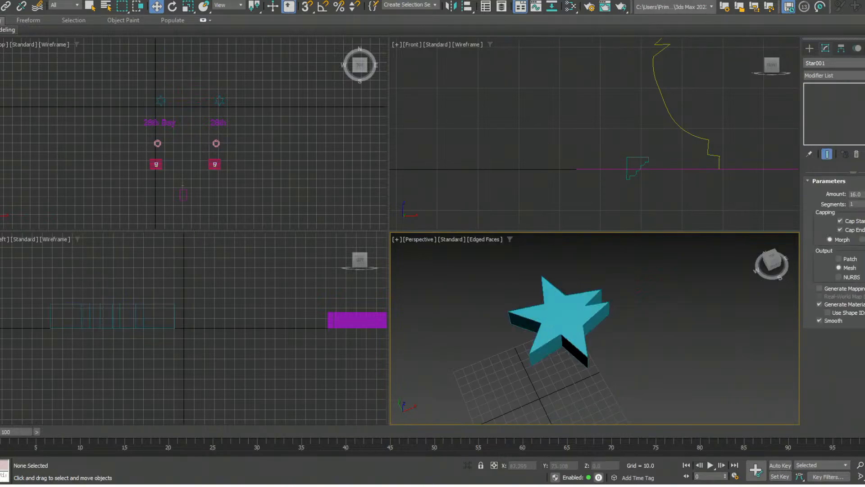
- Reduce the pink tube's height segments to one and convert it to an Editable Poly with the Polygon level active
middle_click_drag(592, 321, 590, 153)
middle_click_drag(627, 347, 591, 319)
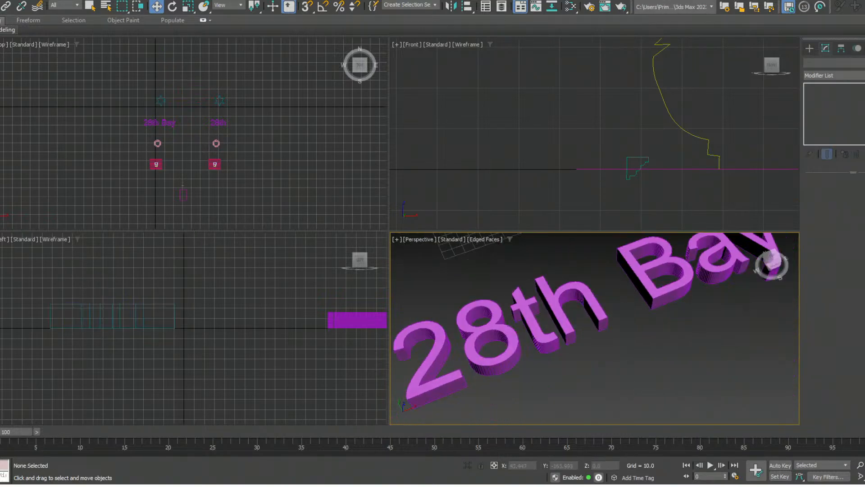
scroll(591, 318, "down", 2)
middle_click_drag(645, 419, 539, 334)
scroll(562, 315, "up", 4)
left_click(539, 333)
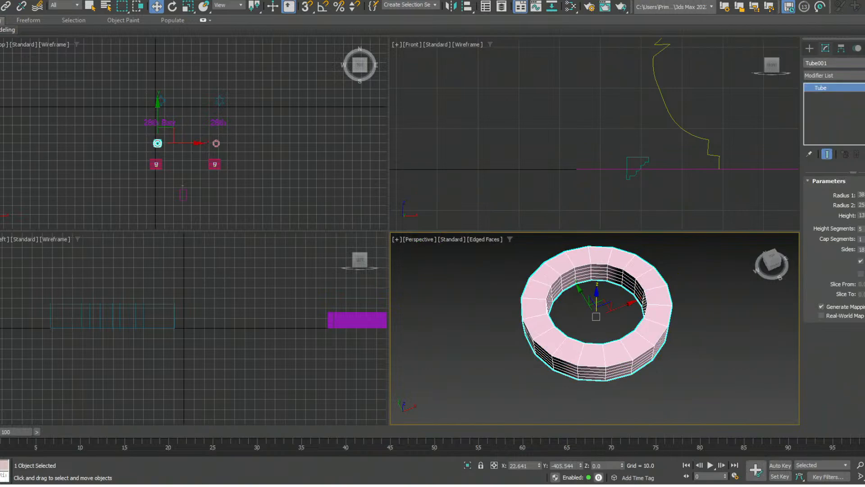
mouse_move(534, 333)
middle_mouse_down()
mouse_move(523, 347)
mouse_move(538, 323)
middle_mouse_up()
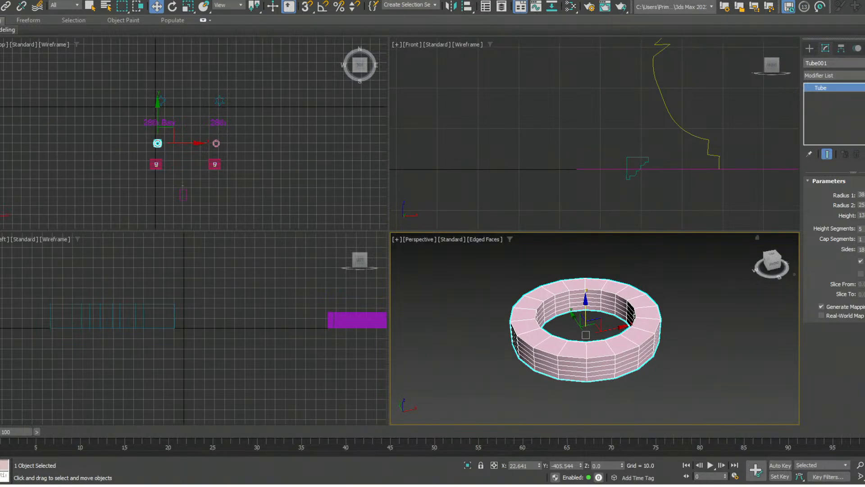
right_click(864, 229)
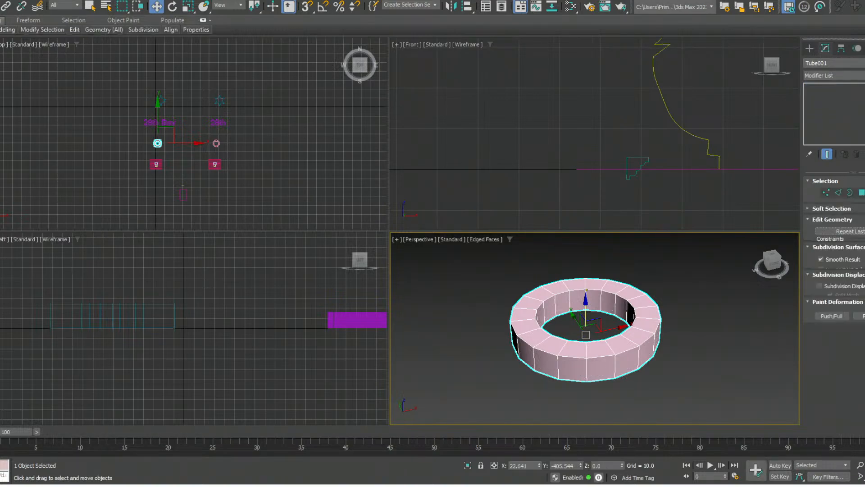
key("4")
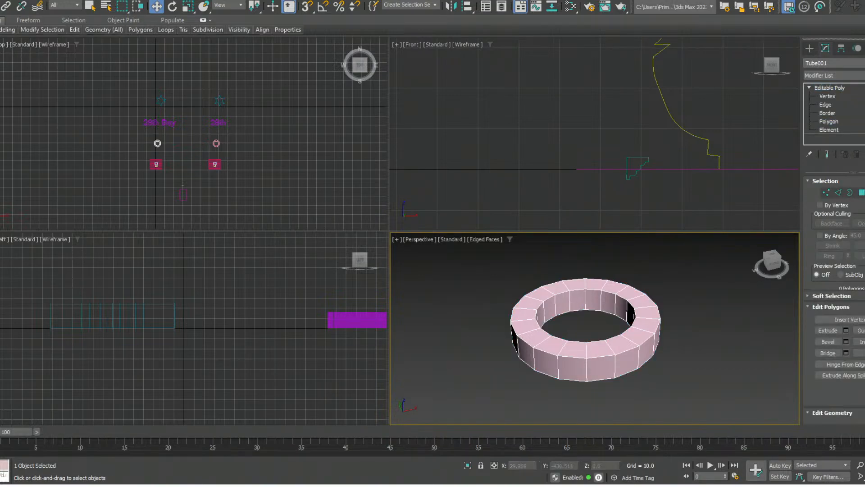
left_click(627, 362)
left_click(572, 368, "ctrl")
left_click(526, 353, "ctrl")
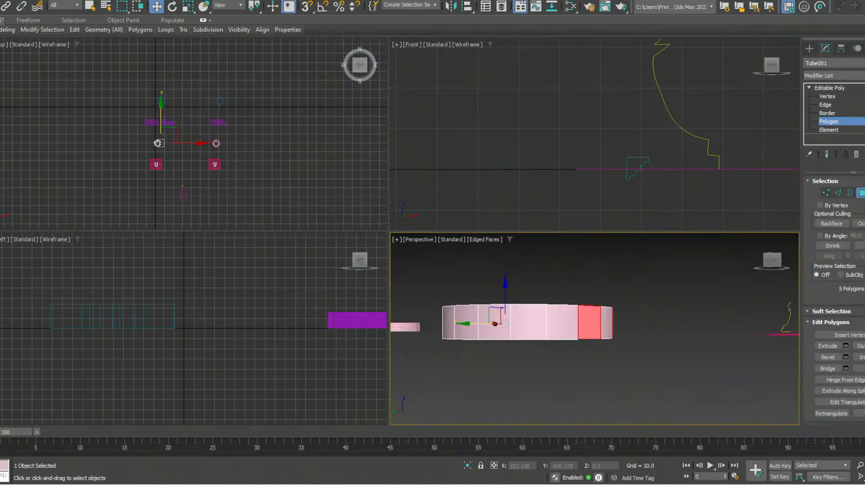
left_click(528, 322, "ctrl")
left_click(467, 322, "ctrl")
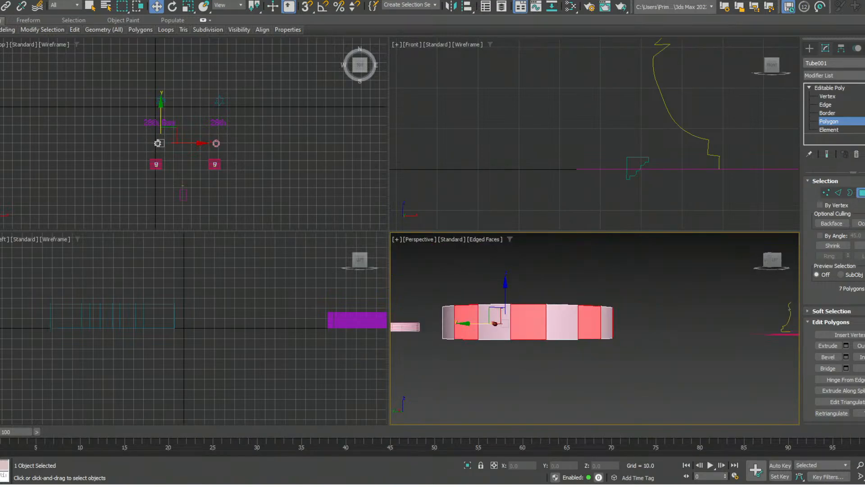
middle_click_drag(466, 322, 532, 340, "alt")
left_click(495, 346, "ctrl")
- Select every other outer side polygon around the pink tube, nine polygons in total
left_click(580, 349)
scroll(531, 340, "down", 2)
scroll(619, 361, "down", 5)
scroll(624, 364, "up", 5)
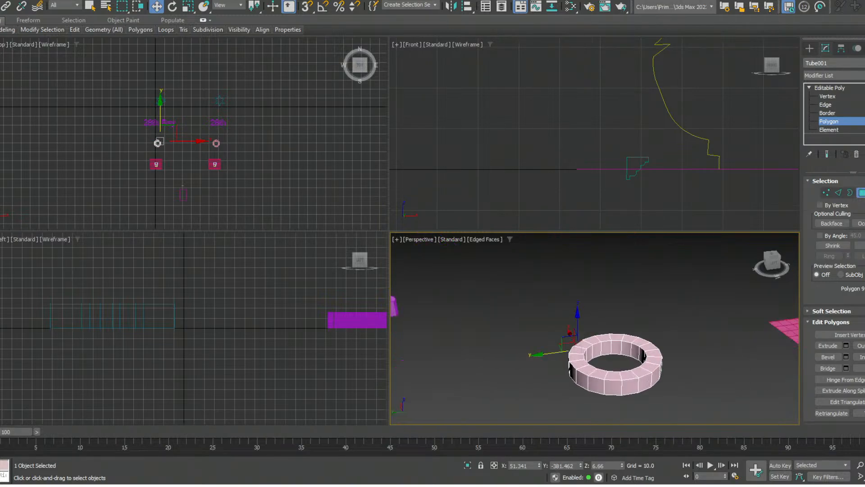
middle_click_drag(624, 364, 665, 342, "alt")
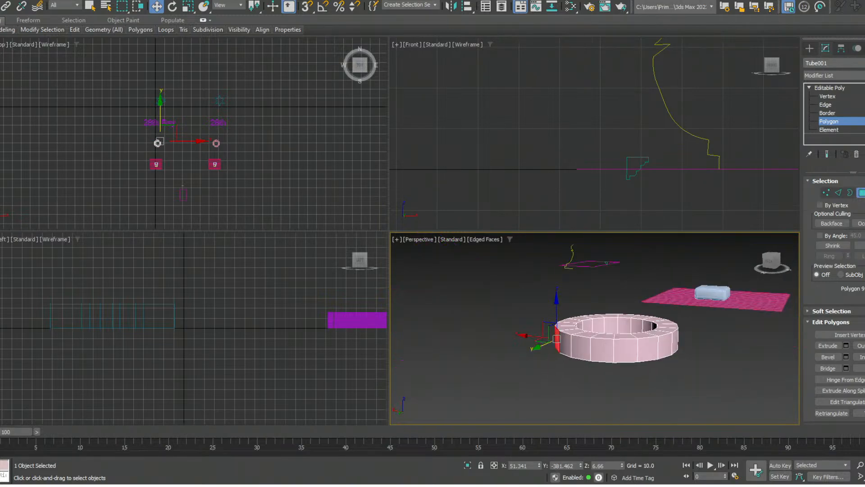
left_click(581, 349, "ctrl")
left_click(626, 351, "ctrl")
left_click(665, 347, "ctrl")
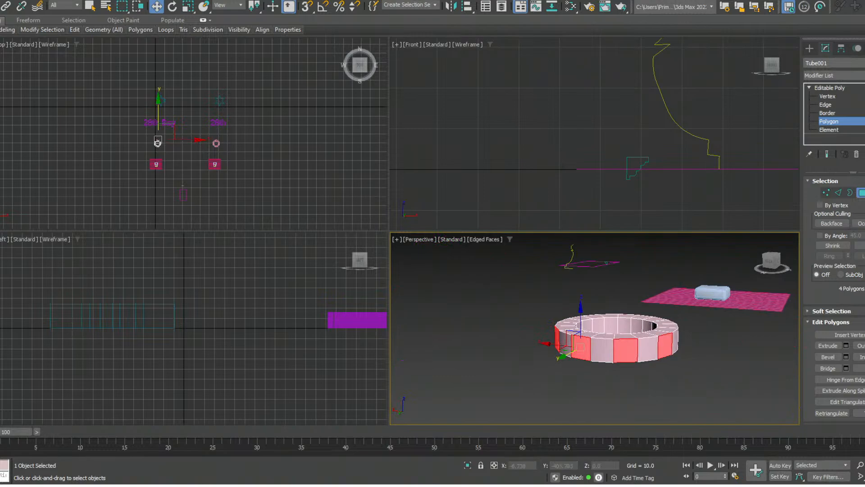
middle_click_drag(665, 348, 608, 352, "alt")
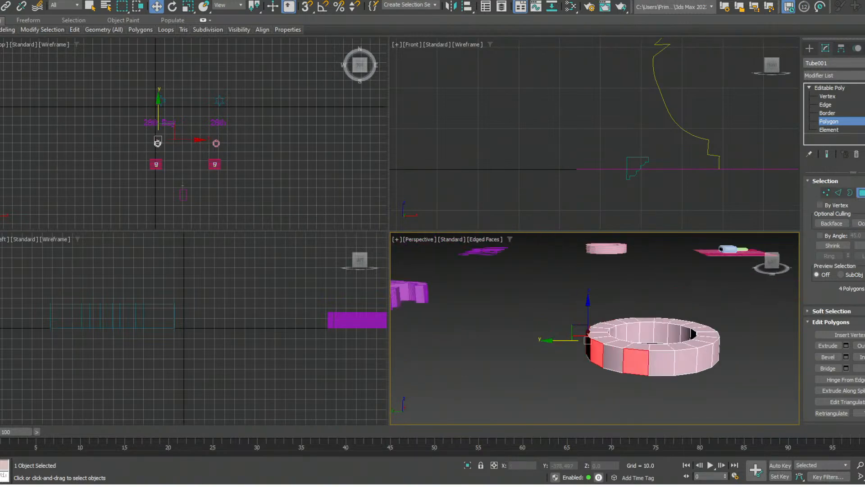
left_click(686, 360, "ctrl")
middle_click_drag(686, 360, 559, 335)
left_click(637, 347, "ctrl")
left_click(675, 337, "ctrl")
left_click(577, 356, "ctrl")
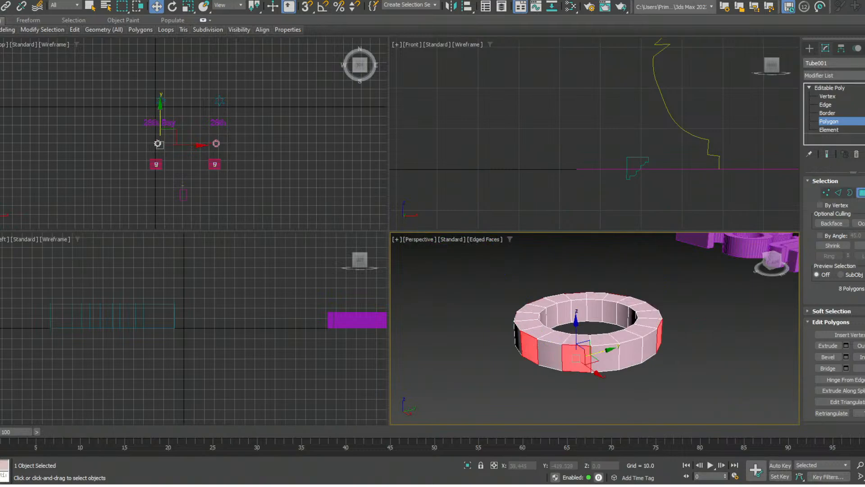
left_click(632, 349, "ctrl")
middle_click_drag(632, 349, 640, 348, "alt")
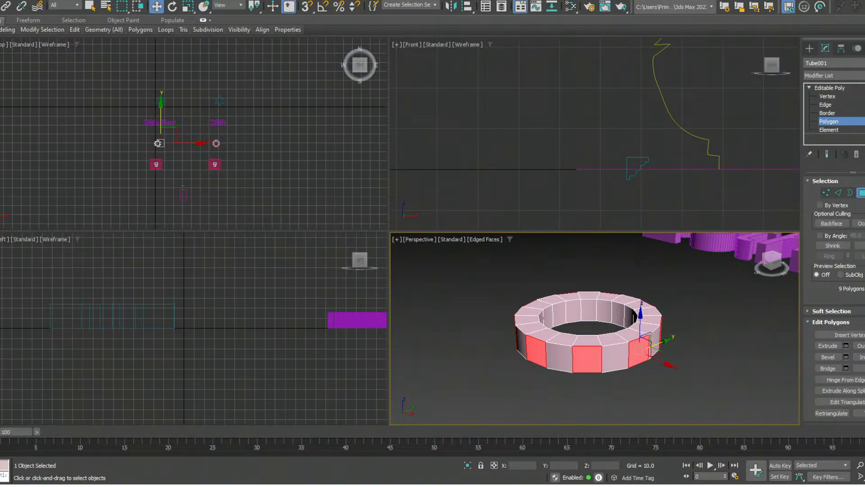
- Extrude the nine selected outer polygons outward to turn the tube into a gear with block-shaped teeth
left_click(810, 87)
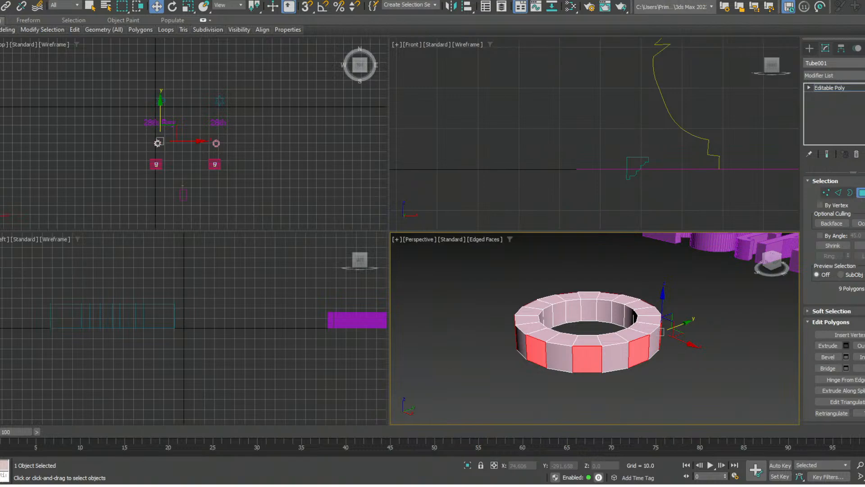
key("shift+e")
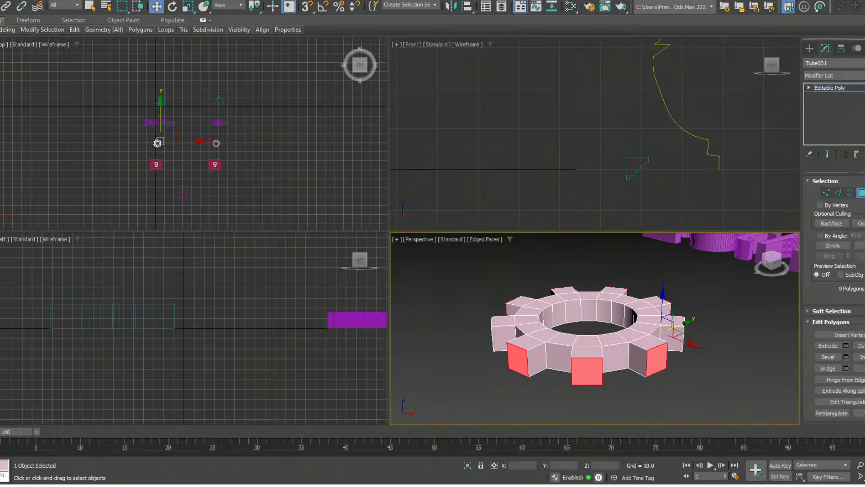
middle_click_drag(588, 372, 635, 335, "alt")
- Try to select the padlock and the pink plane beneath it while the gear's Polygon level is still active
scroll(602, 316, "down", 6)
middle_click_drag(712, 363, 652, 338)
scroll(652, 338, "up", 6)
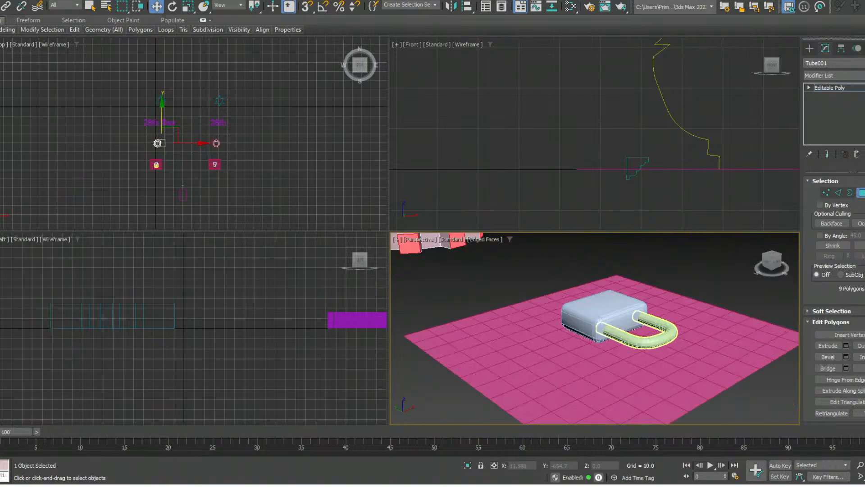
scroll(595, 329, "up", 4)
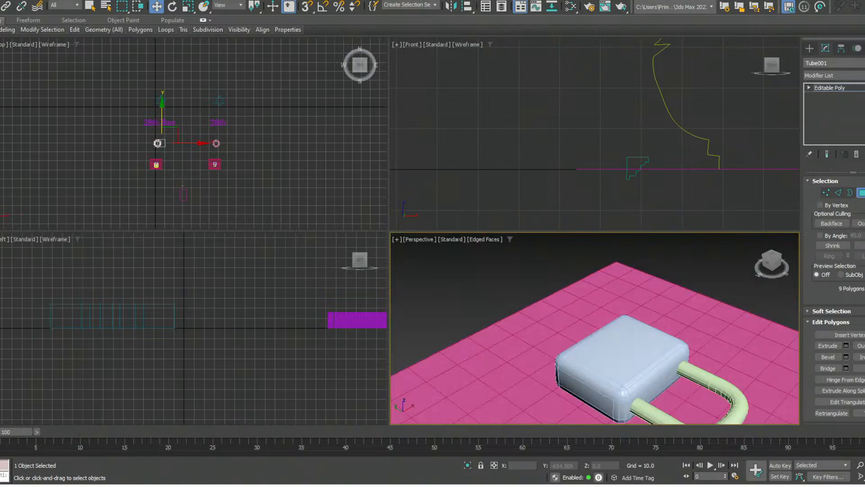
middle_click_drag(547, 317, 577, 332, "alt")
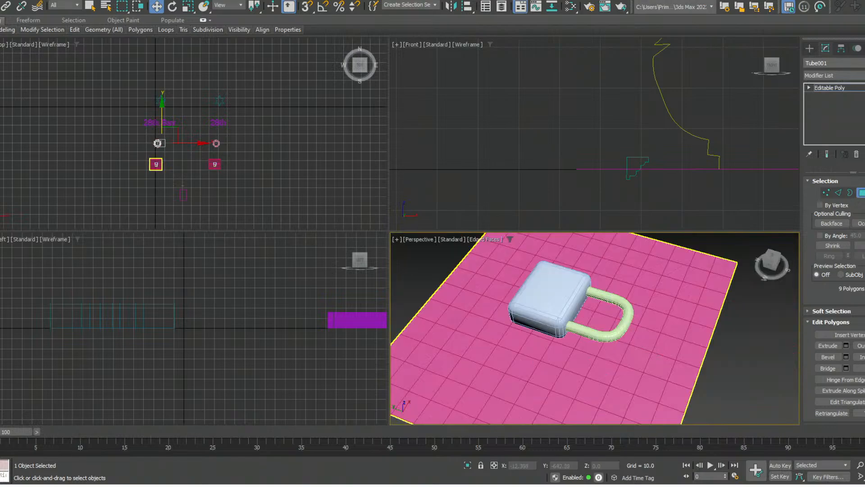
left_click(518, 360)
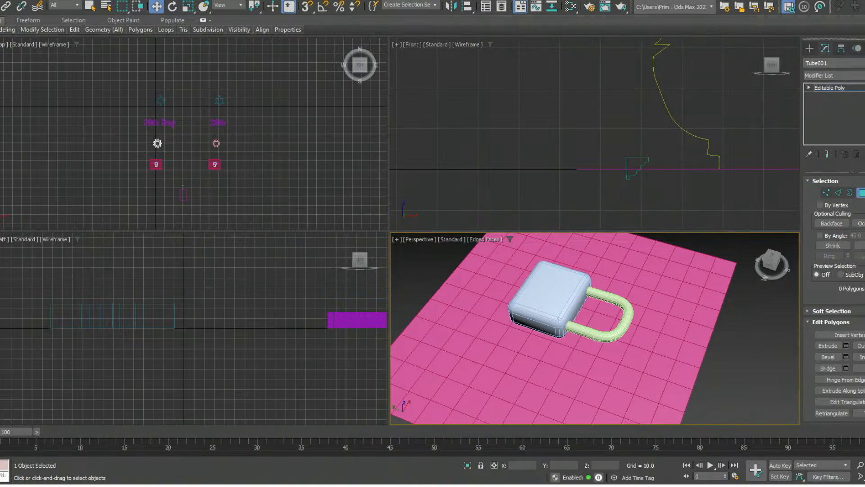
left_click(586, 194)
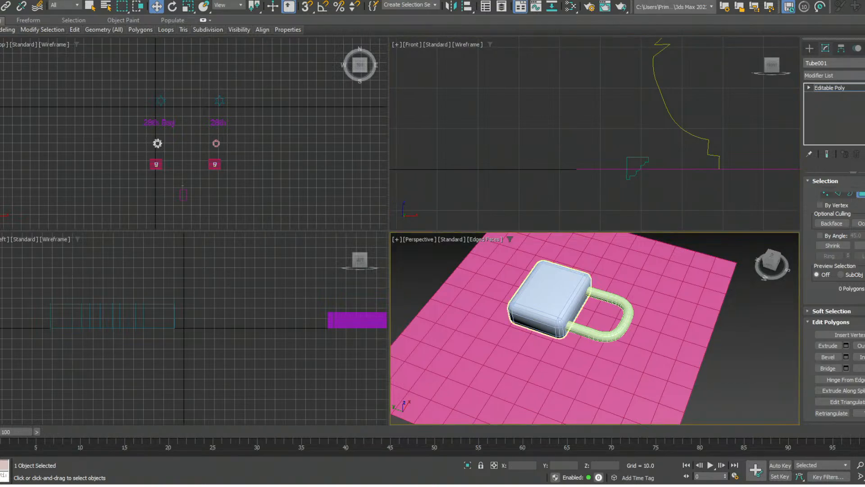
middle_click_drag(549, 293, 627, 317)
scroll(671, 297, "down", 5)
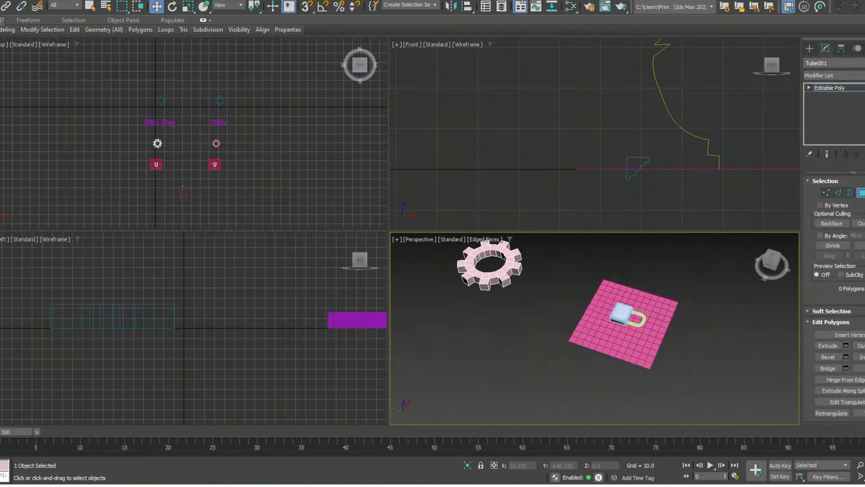
scroll(667, 315, "up", 5)
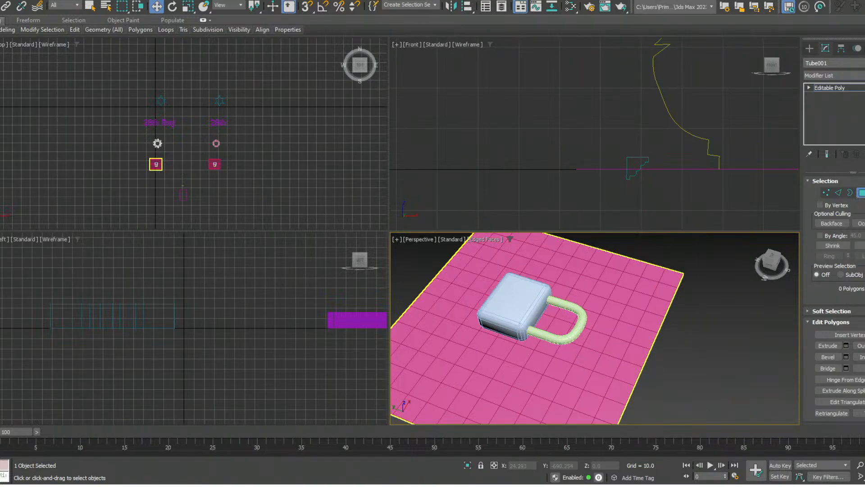
key("4")
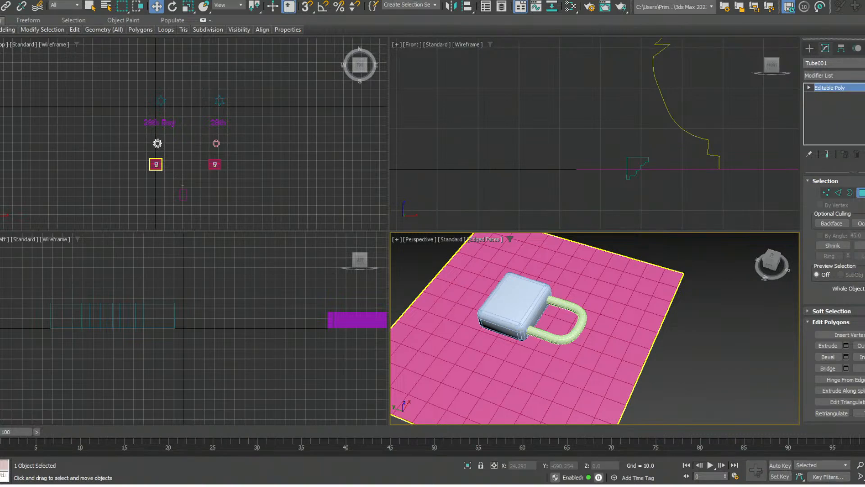
key("4")
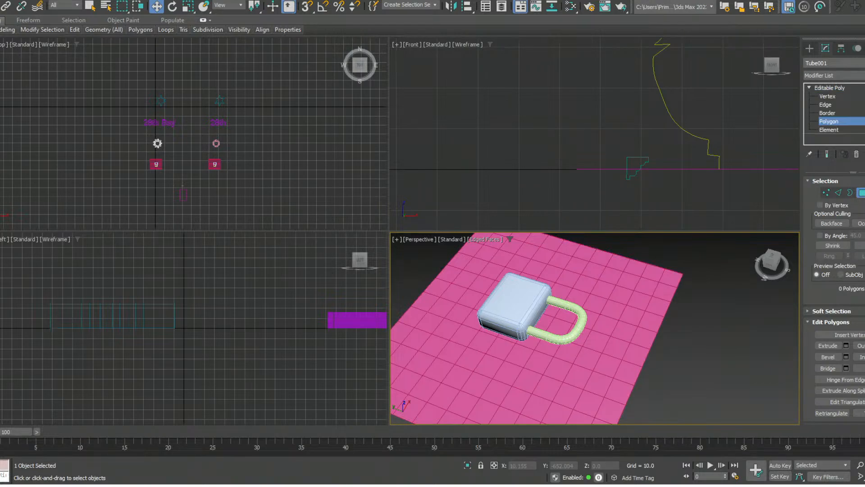
middle_click_drag(547, 332, 562, 312)
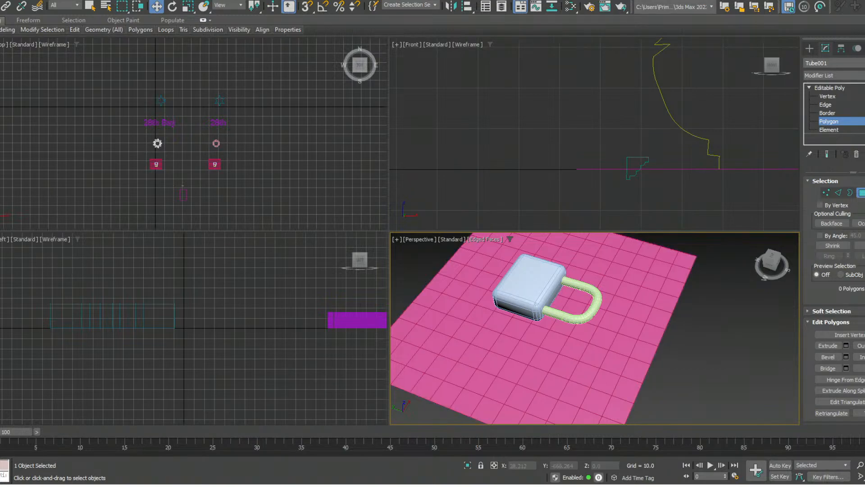
scroll(673, 292, "down", 4)
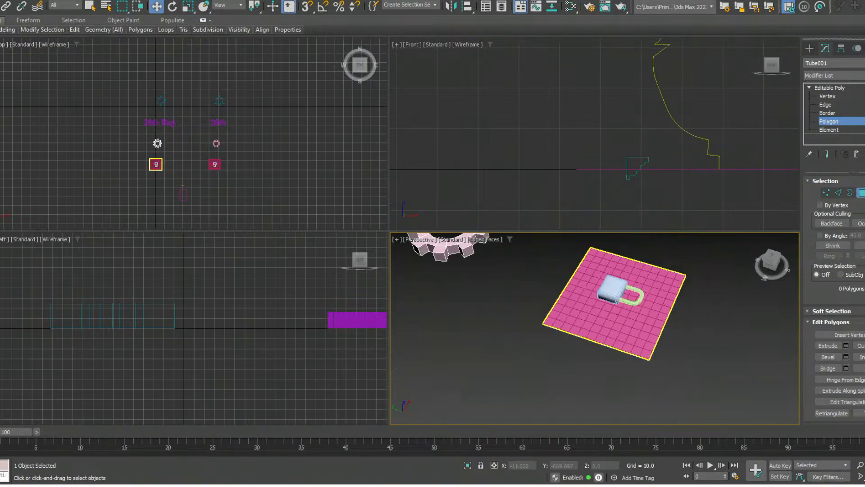
scroll(708, 381, "down", 4)
middle_click_drag(657, 316, 651, 333)
scroll(651, 333, "up", 6)
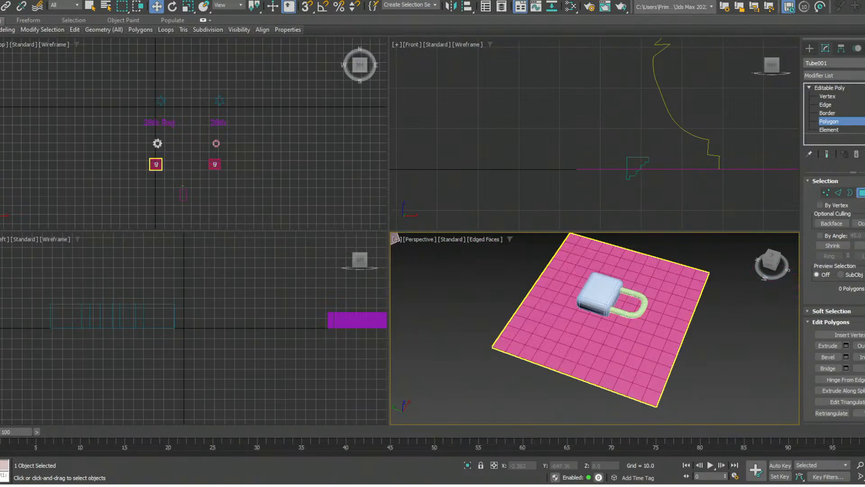
scroll(621, 305, "up", 4)
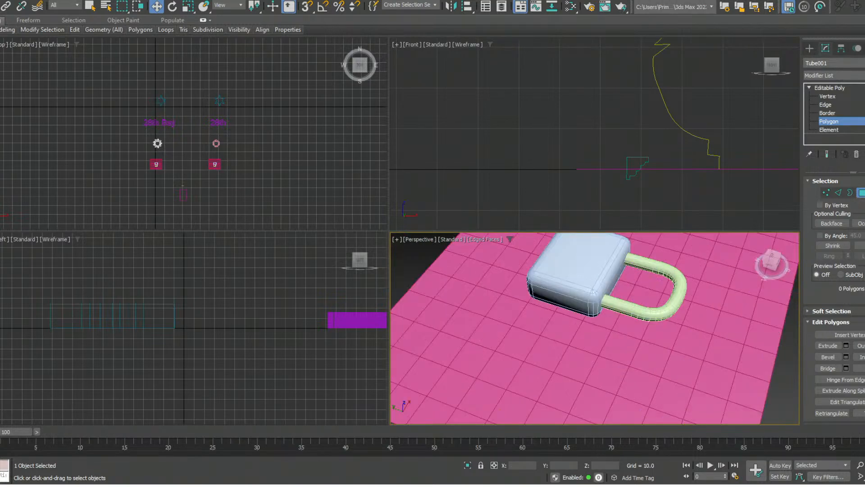
- Leave the gear's Polygon level and select the pink plane beneath the padlock
key("4")
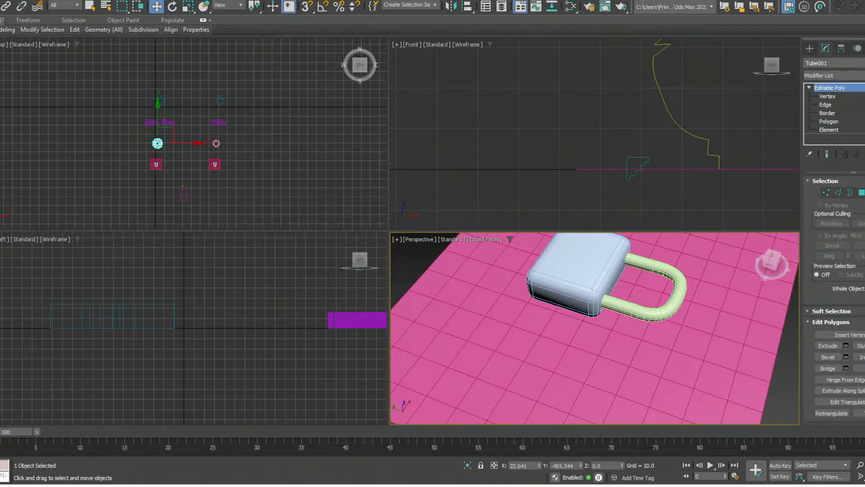
left_click(577, 273)
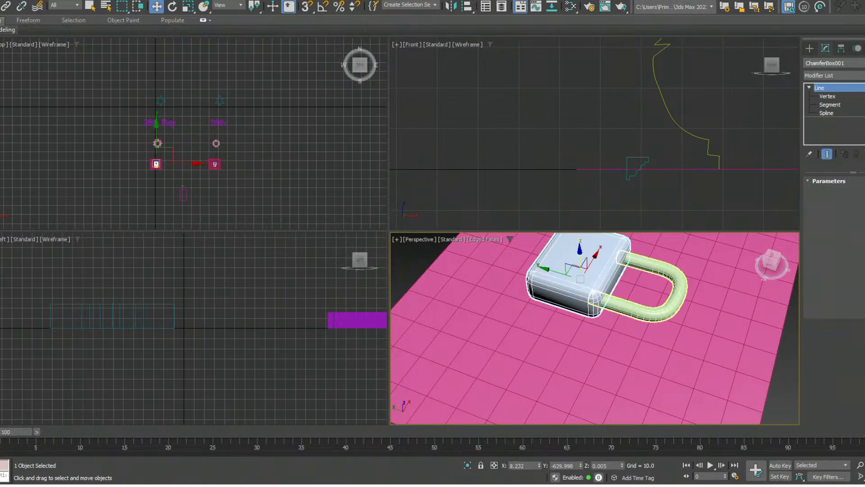
left_click(654, 310)
left_click(662, 353)
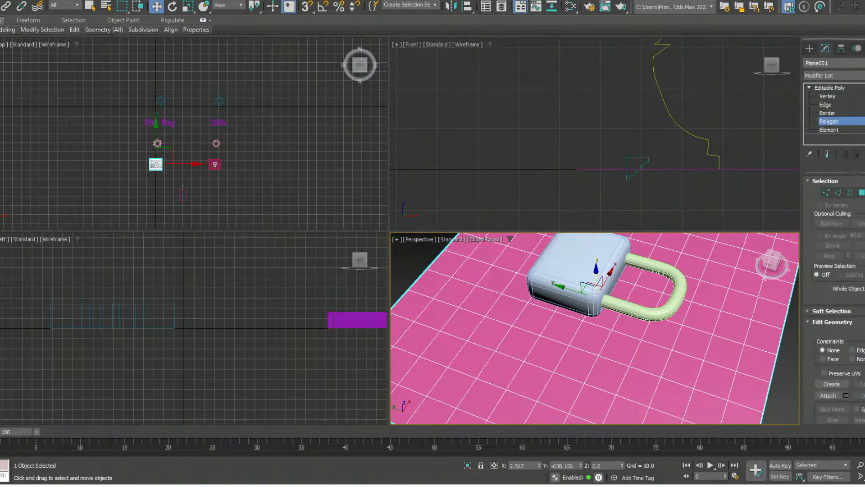
- Extrude the plane's polygon inside the padlock shackle upward by about 7.2 units, then extrude its top face upward a second time
left_click(644, 299)
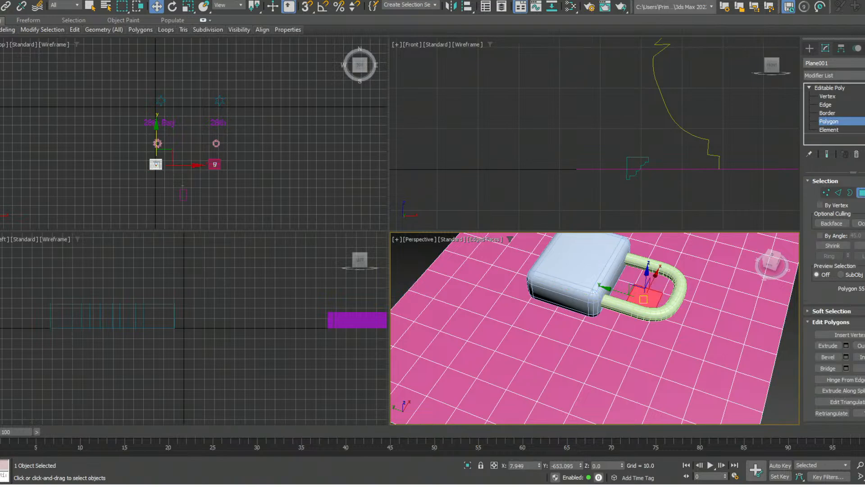
left_click(828, 345)
mouse_move(644, 299)
left_mouse_down()
mouse_move(644, 277)
mouse_move(643, 285)
left_mouse_up()
key("w")
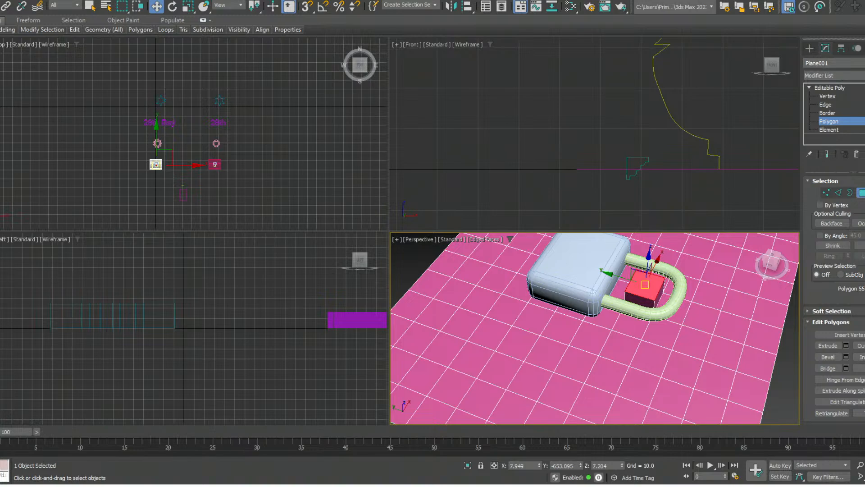
key("shift+e")
left_click_drag(647, 284, 649, 269)
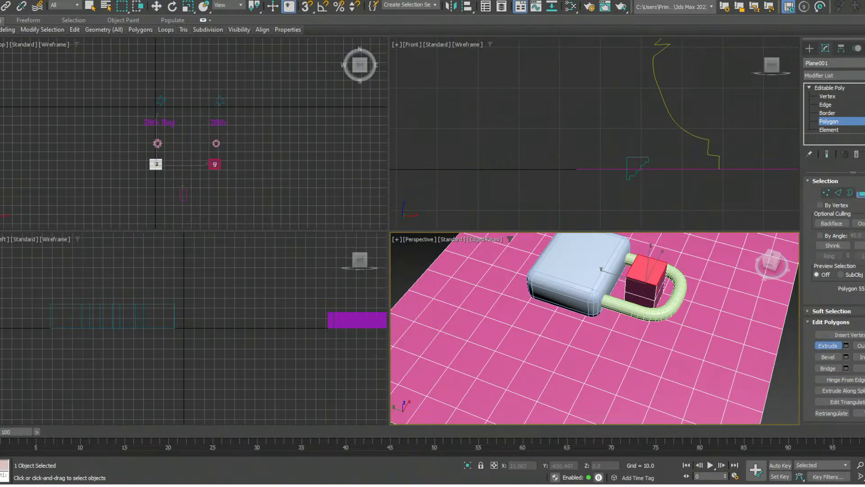
- Move the extruded block's top polygon down along Z to about the level of the plane
middle_click_drag(631, 316, 611, 296, "alt")
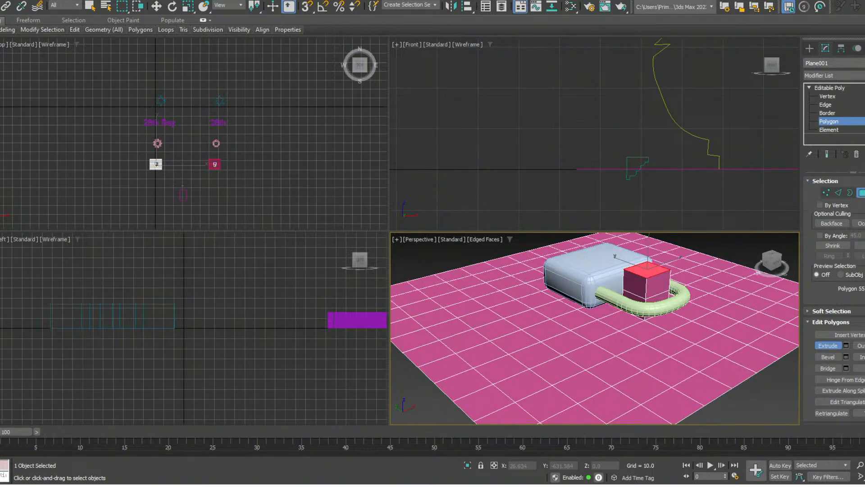
key("w")
left_click_drag(648, 247, 649, 261)
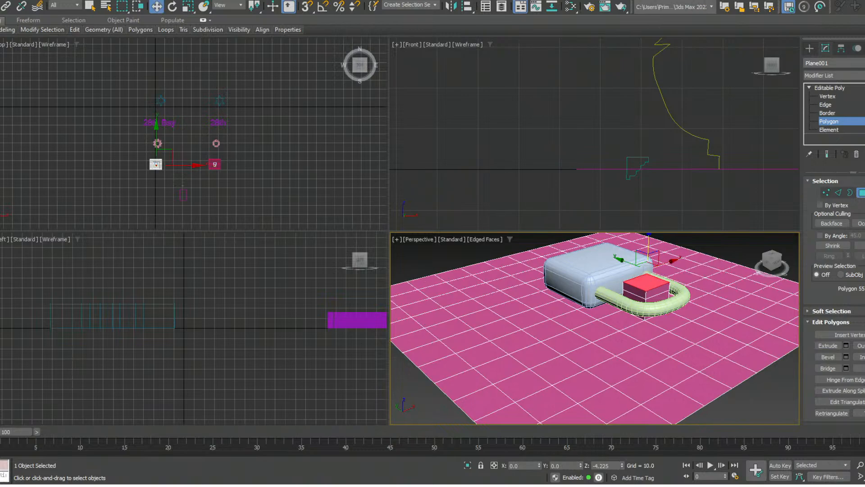
left_click_drag(648, 261, 647, 298)
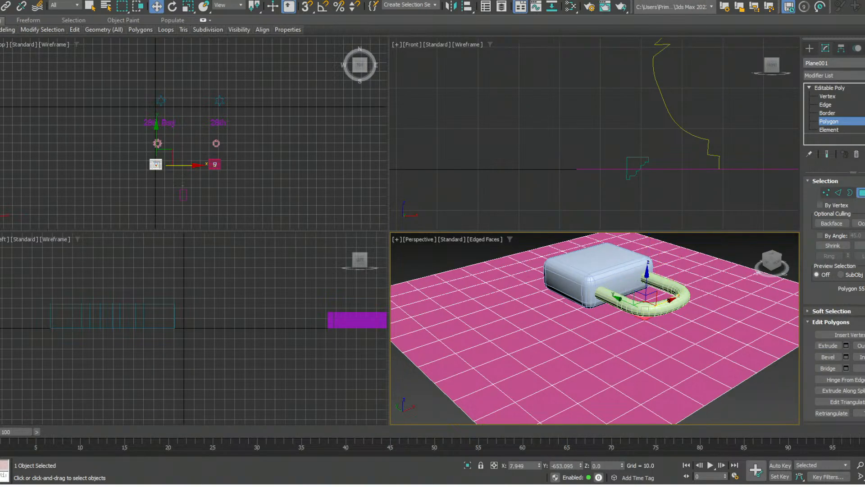
key("q")
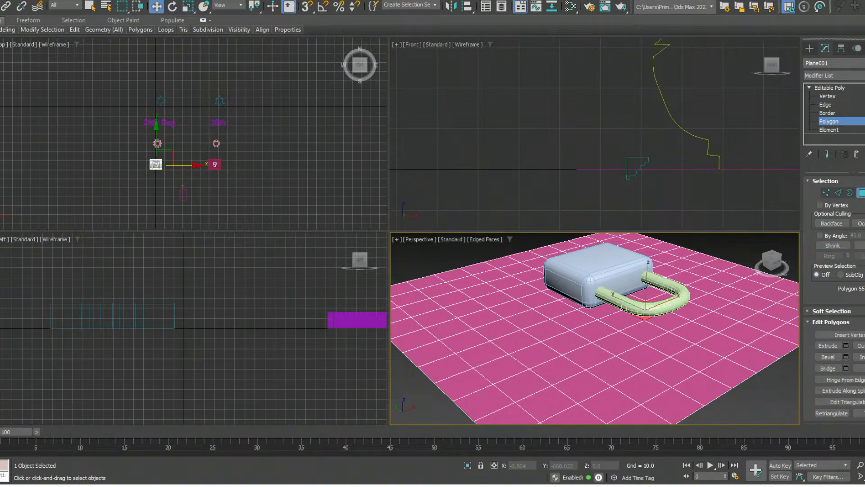
- Extrude the lowered polygon upward into a block again, then extrude the block's side face toward the curved end of the shackle
key("shift+e")
left_click_drag(647, 296, 647, 274)
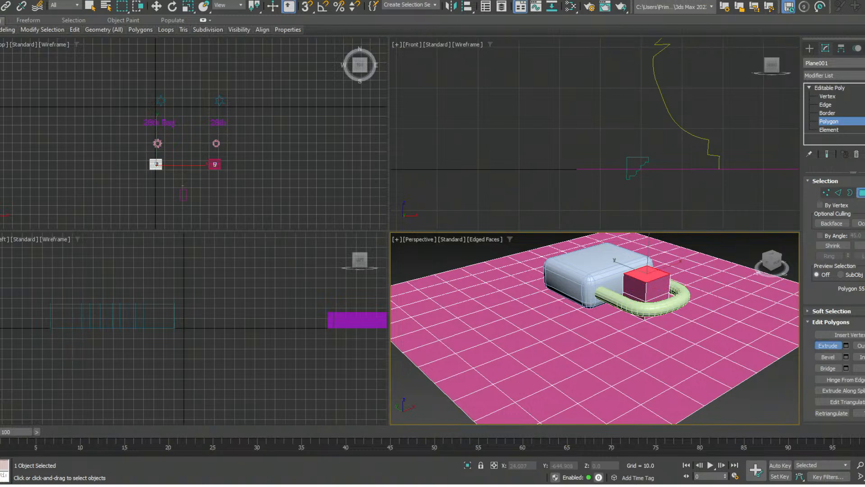
left_click(659, 287)
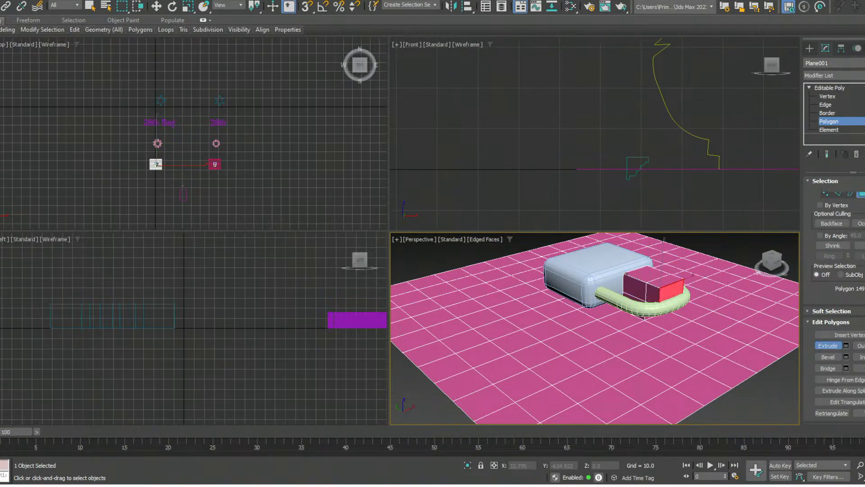
- Extrude the block's top face upward by another level, then extrude its upper side face toward the shackle's curved end
left_click(648, 274)
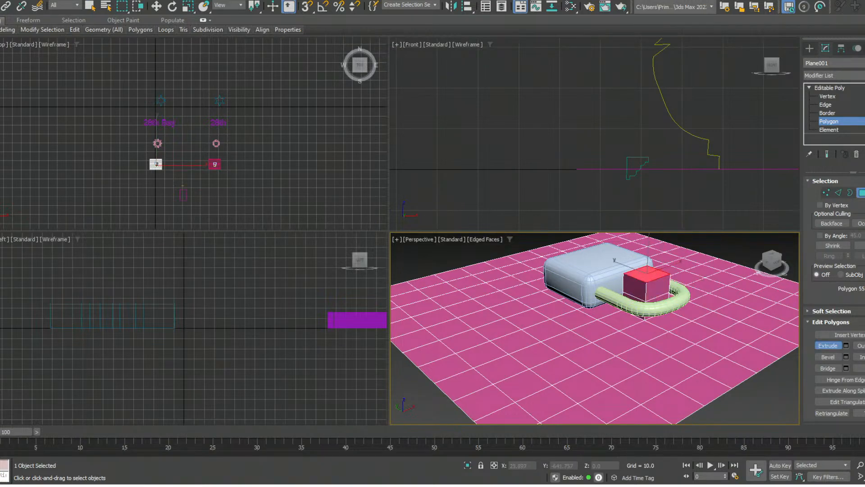
left_click_drag(647, 273, 648, 256)
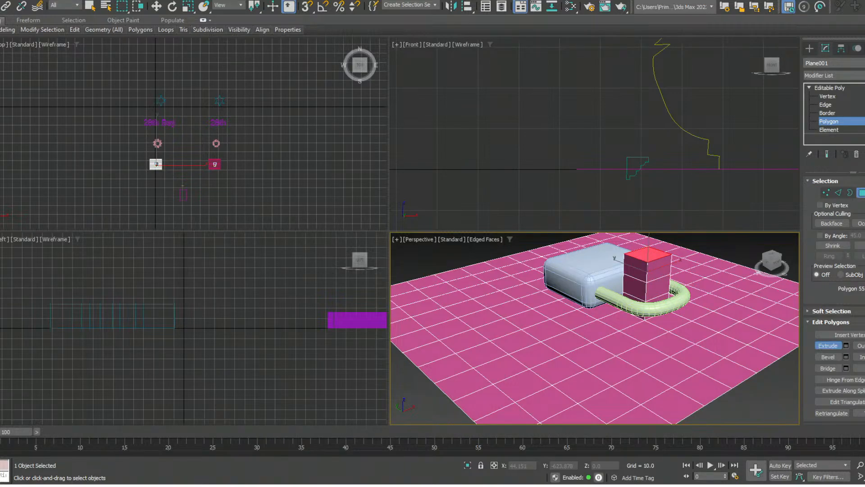
left_click(660, 269)
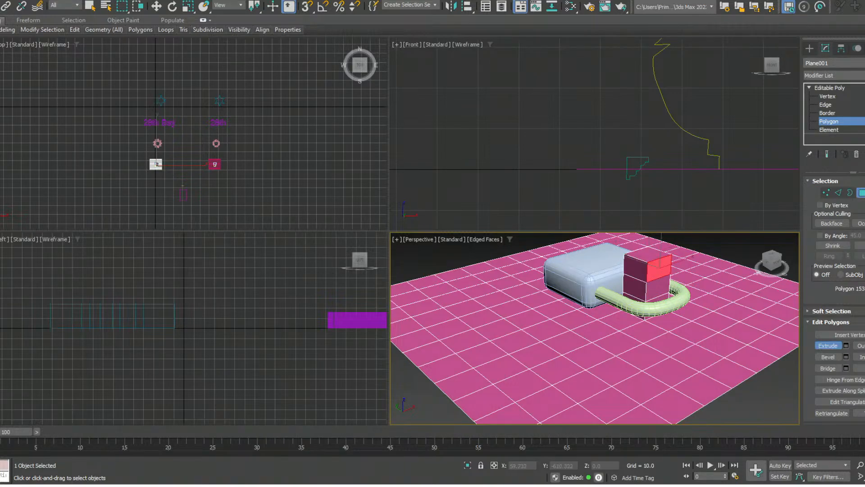
left_click_drag(659, 269, 660, 249)
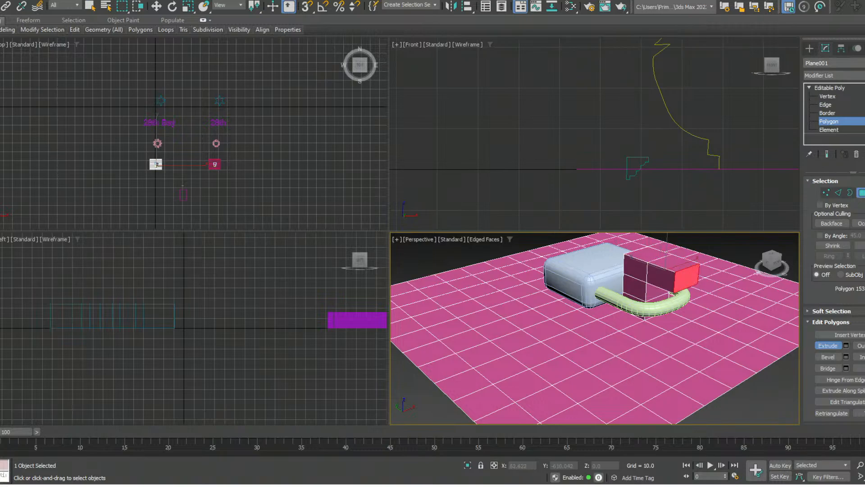
middle_click_drag(674, 321, 676, 323, "alt")
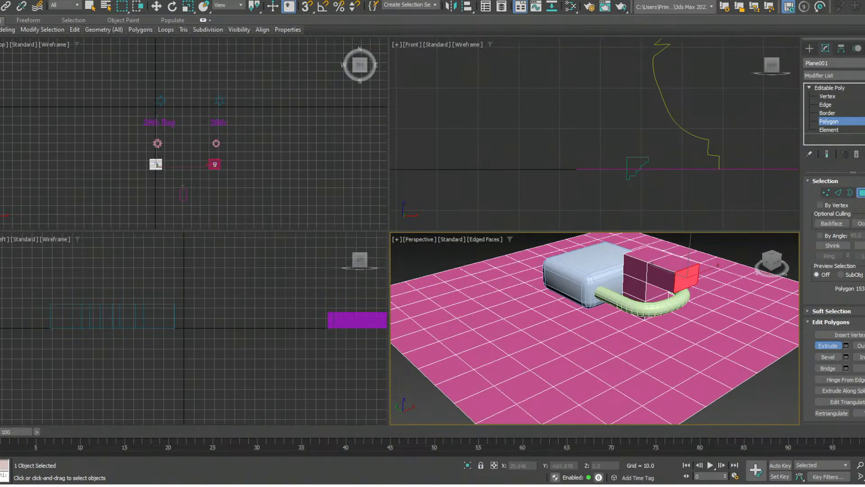
- Move the extruded side face along Y in the Top view to about -667.9, just beyond the shackle's curved end
scroll(141, 149, "up", 7)
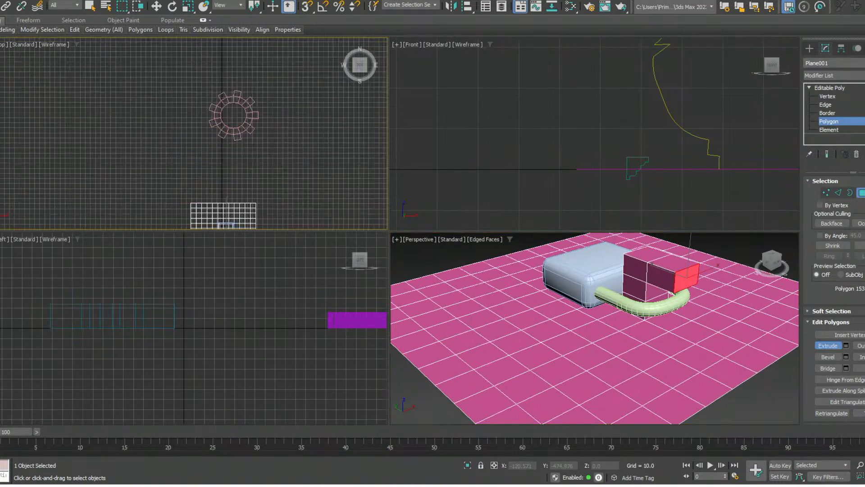
middle_click_drag(155, 219, 133, 159)
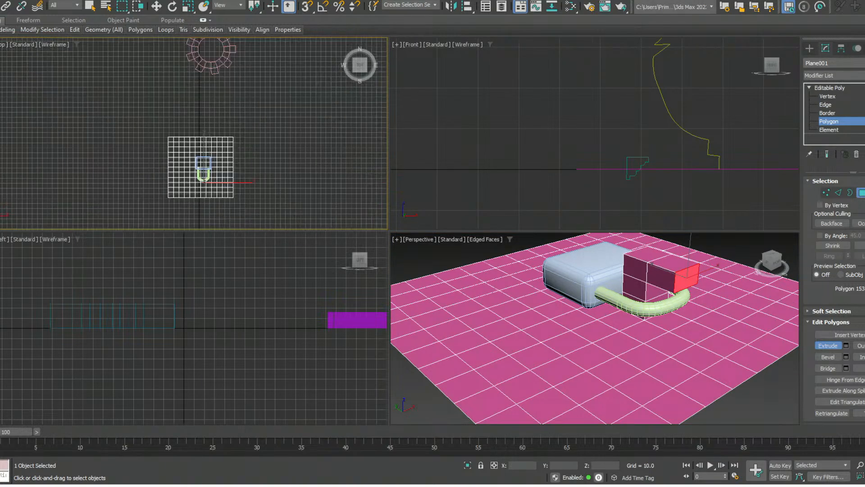
scroll(211, 185, "up", 8)
key("w")
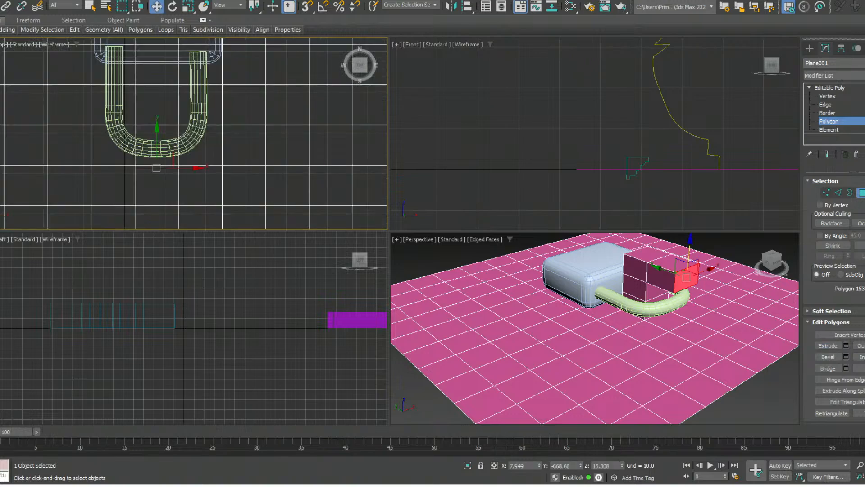
left_click_drag(156, 142, 157, 136)
- Extrude the same side face outward by about one more plane square past the shackle
right_click(681, 280)
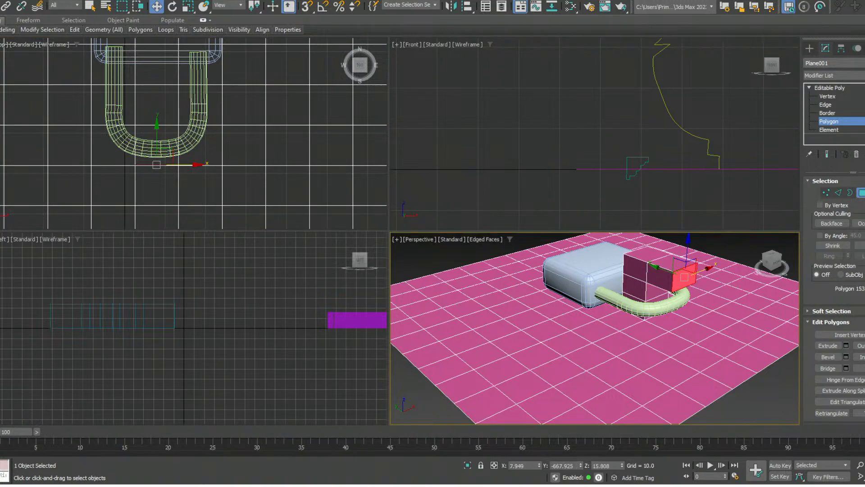
key("shift+e")
left_click_drag(682, 279, 680, 236)
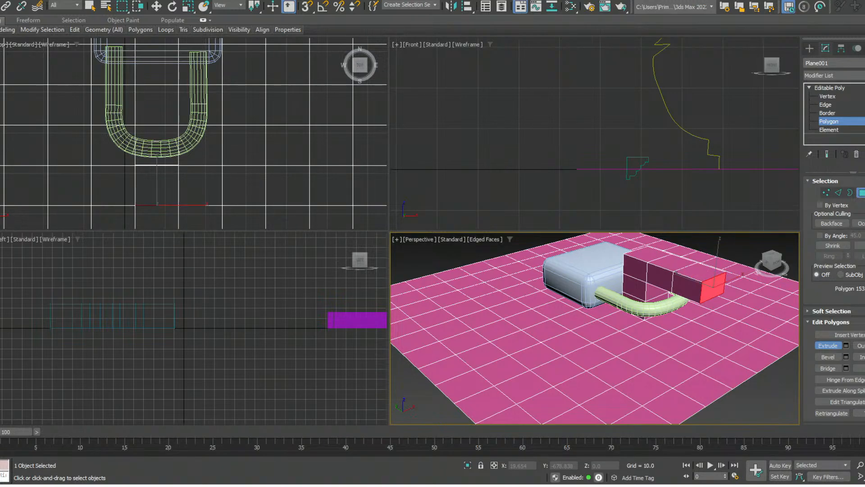
- Select the underside face of the arm's outer segment and extrude it downward to start a second leg
middle_click_drag(681, 288, 696, 265, "alt")
left_click(694, 341)
middle_click_drag(694, 341, 694, 316, "alt")
key("Delete")
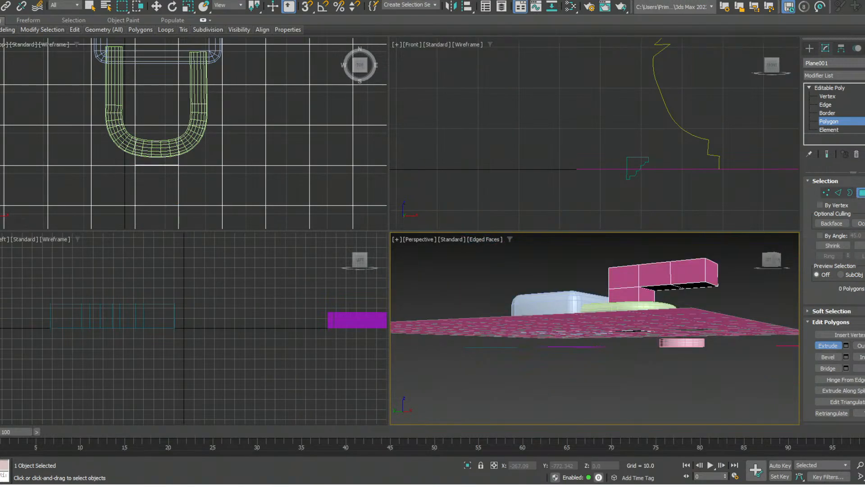
left_click(698, 285)
left_click_drag(697, 285, 697, 273)
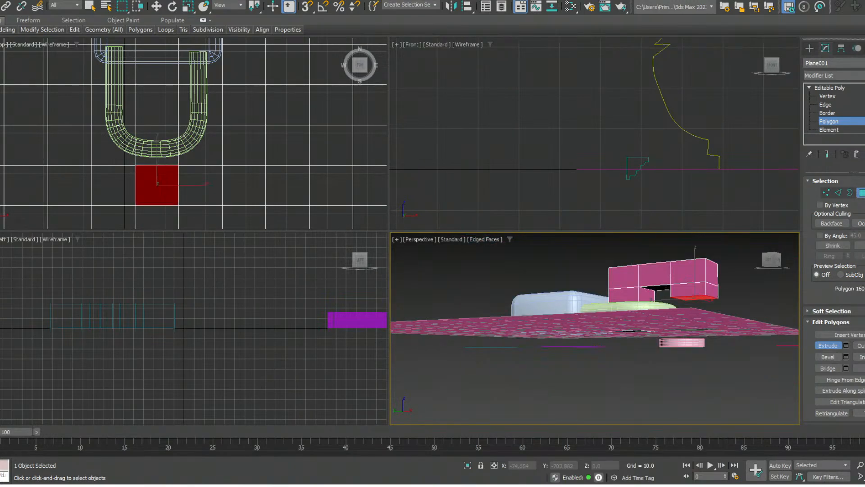
- Move the new leg's bottom polygon slightly down along Z in the Front view to about 8.7
left_click(556, 146)
scroll(556, 146, "down", 3)
key("z")
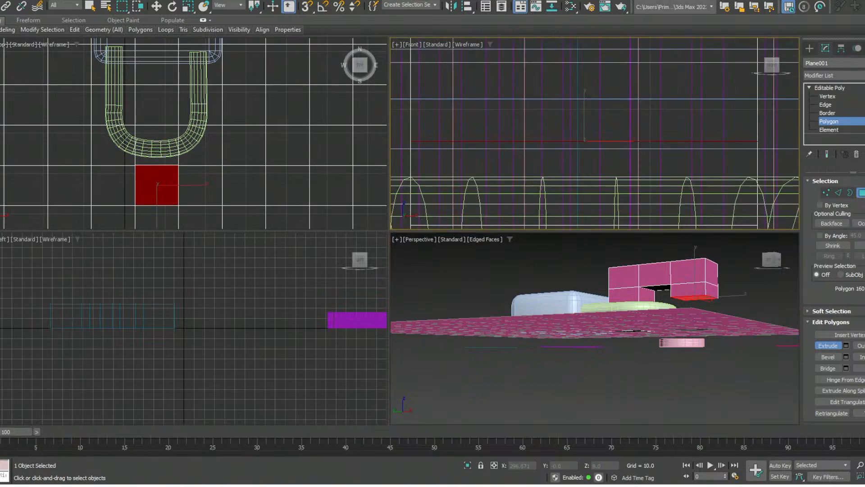
scroll(628, 165, "down", 5)
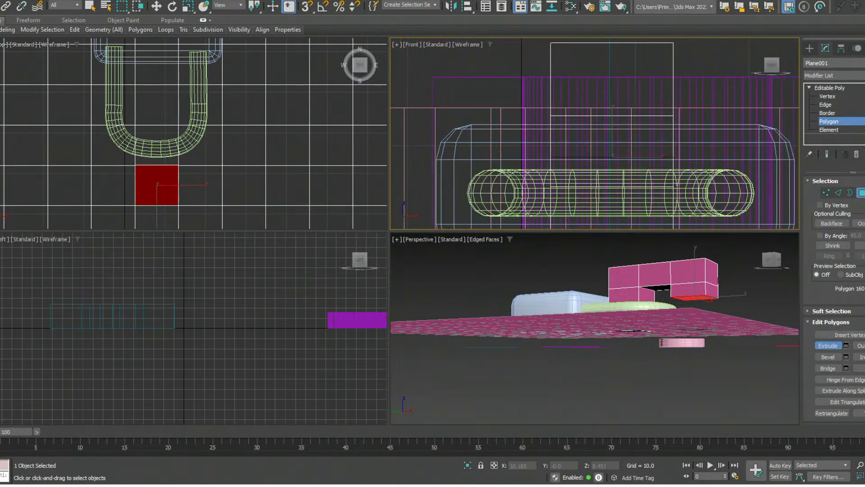
key("w")
scroll(637, 165, "down", 2)
left_click_drag(619, 131, 620, 133)
- Extrude the leg's bottom polygon down to the plane, then raise it along Z to about 0.76
right_click(681, 299)
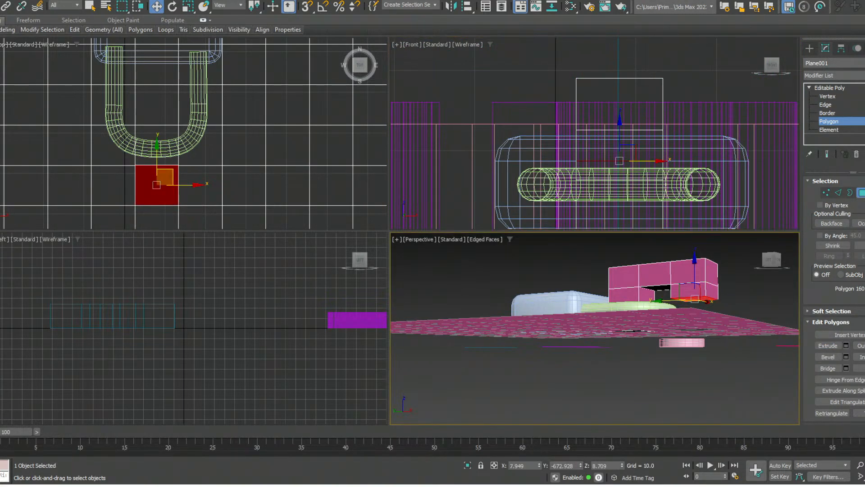
key("shift+e")
left_click_drag(682, 299, 682, 269)
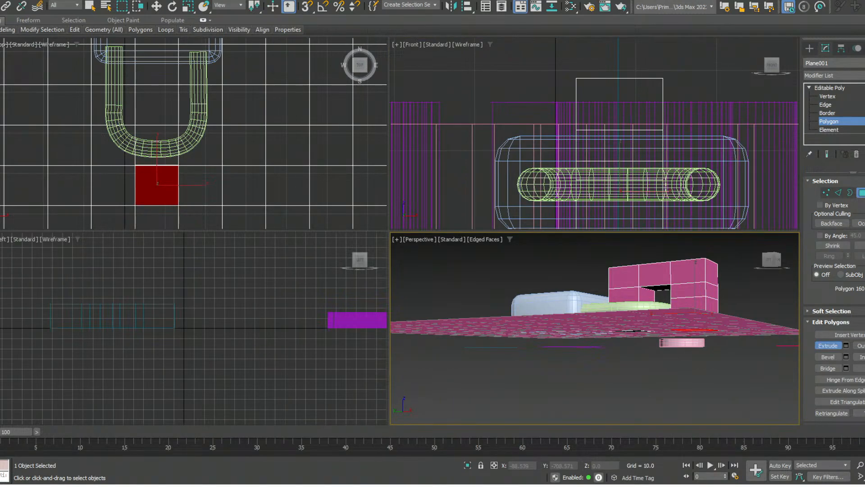
middle_click_drag(682, 271, 678, 297, "alt")
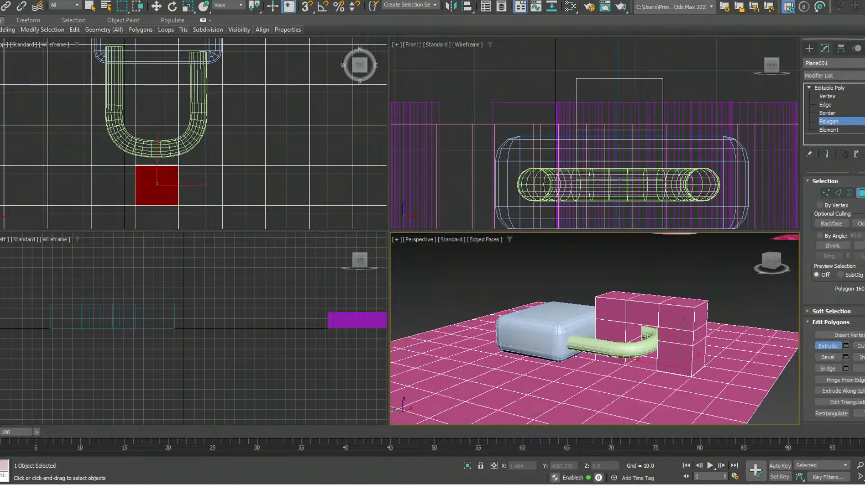
key("w")
left_click_drag(682, 336, 682, 333)
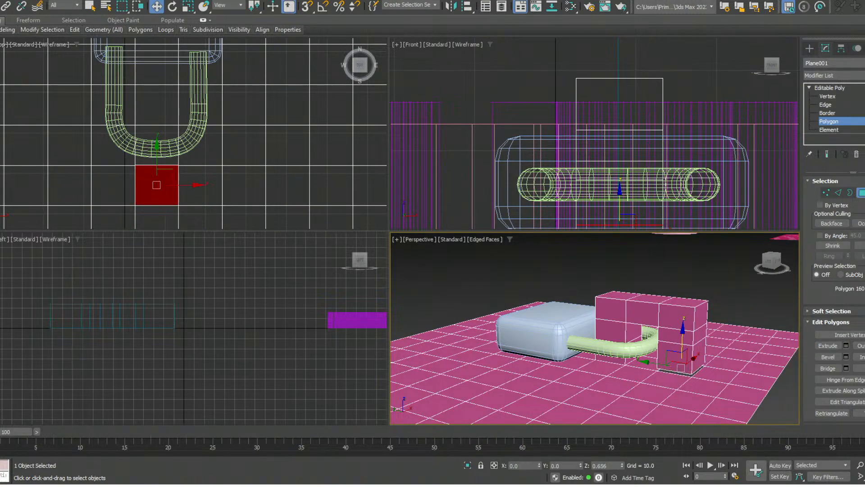
- Examine the arch over the padlock shackle from below and from the side, then the gear and flat star in the scene
middle_click_drag(683, 333, 698, 271, "alt")
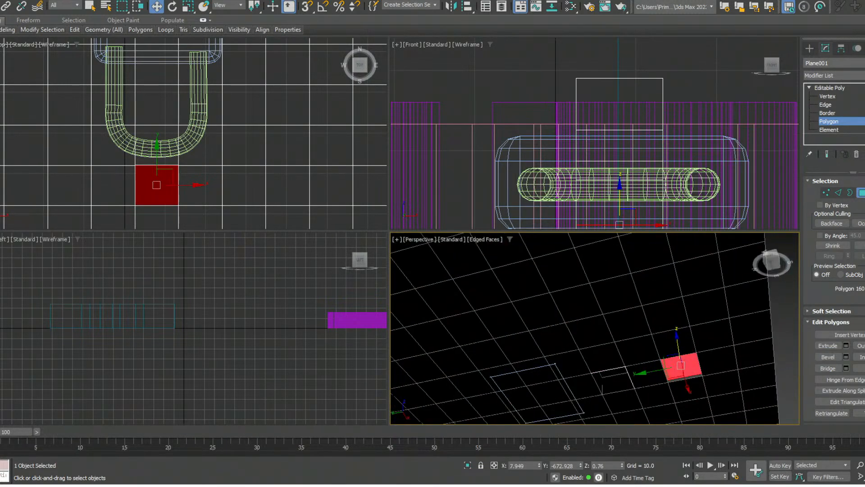
middle_click_drag(685, 311, 666, 343, "alt")
scroll(684, 288, "up", 6)
scroll(595, 328, "down", 2)
scroll(595, 328, "down", 5)
middle_click_drag(666, 343, 655, 394)
middle_click_drag(655, 356, 621, 383, "alt")
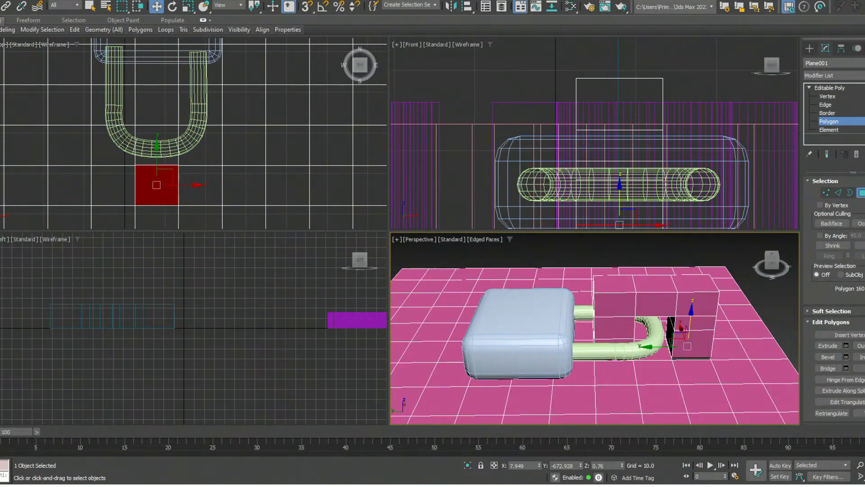
scroll(595, 328, "down", 3)
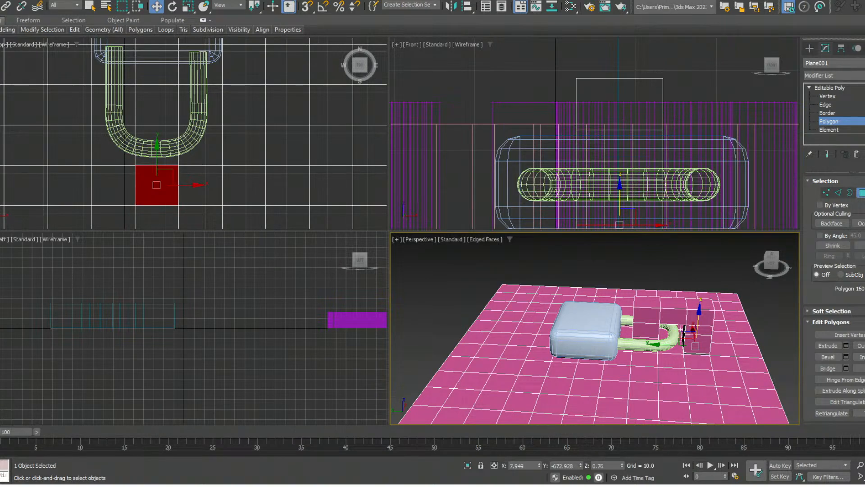
scroll(712, 347, "down", 4)
middle_click_drag(676, 345, 682, 396, "alt")
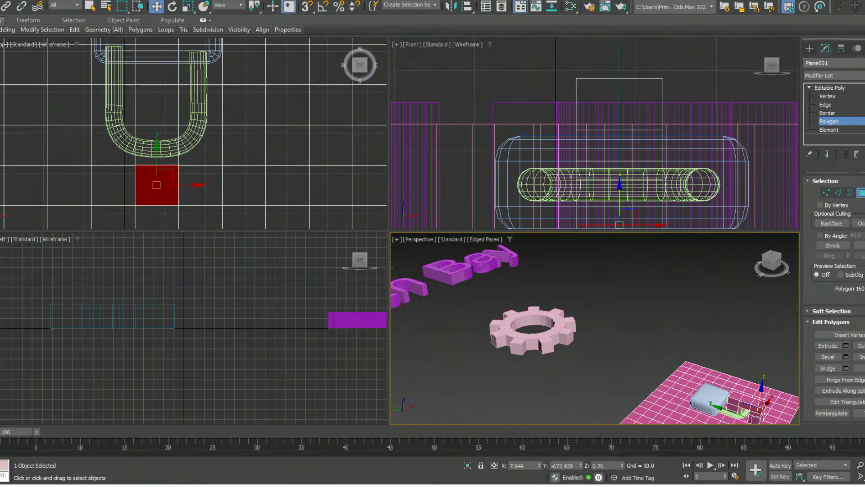
scroll(689, 372, "down", 5)
scroll(649, 363, "up", 5)
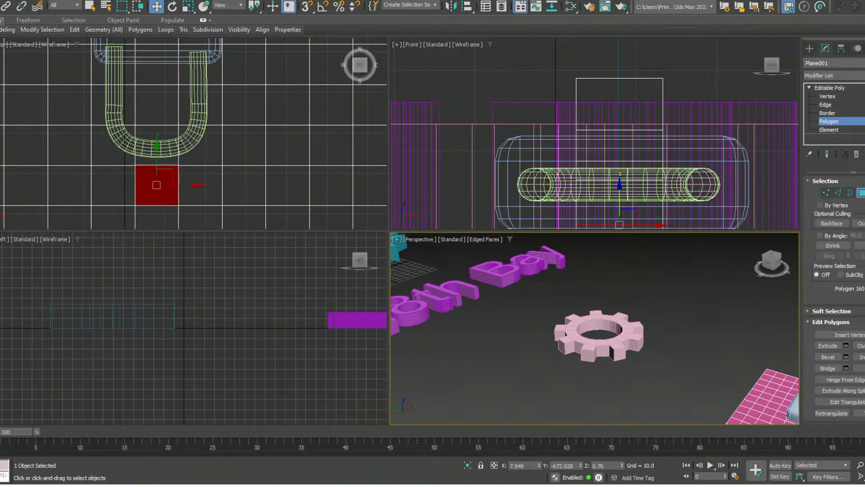
scroll(559, 303, "down", 4)
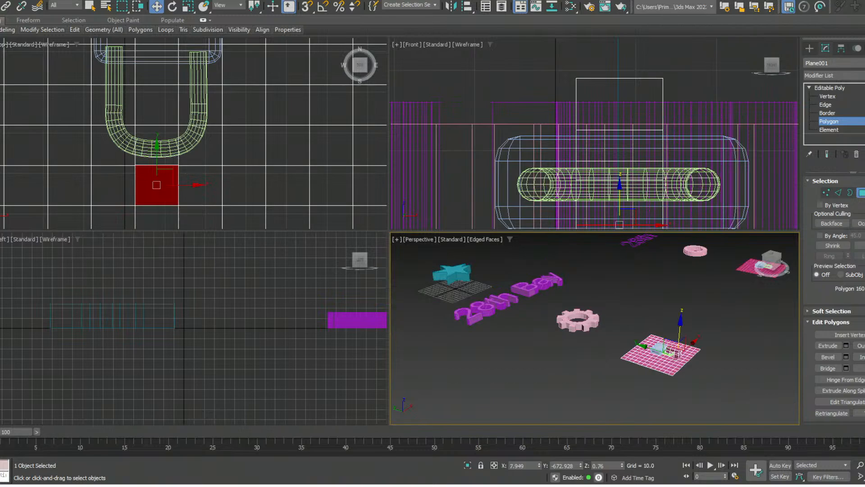
middle_click_drag(595, 316, 574, 324)
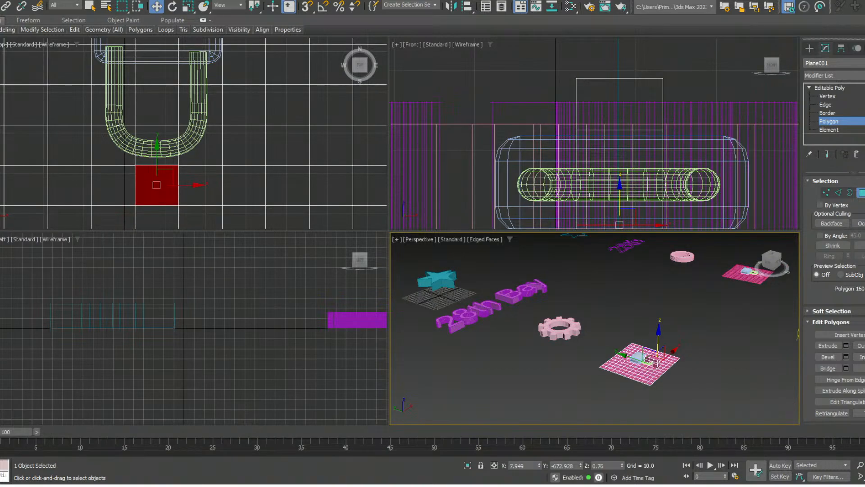
scroll(588, 202, "up", 5)
scroll(581, 332, "up", 2)
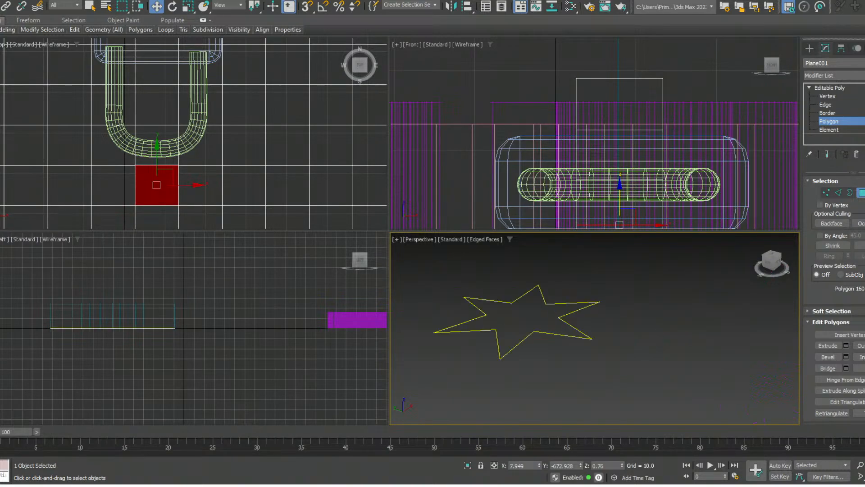
scroll(579, 318, "up", 3)
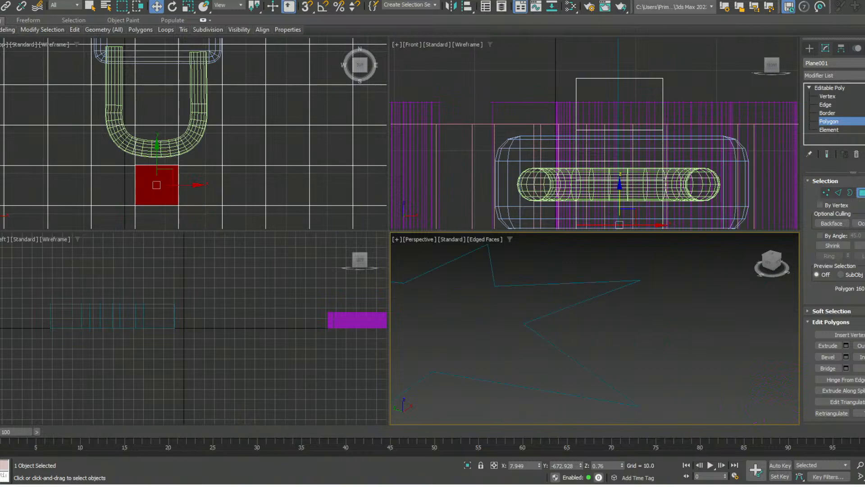
scroll(579, 317, "down", 3)
- Delete the second leg's bottom polygon, then leave the plane's Polygon level and select the flat star with the Bevel modifier
key("Delete")
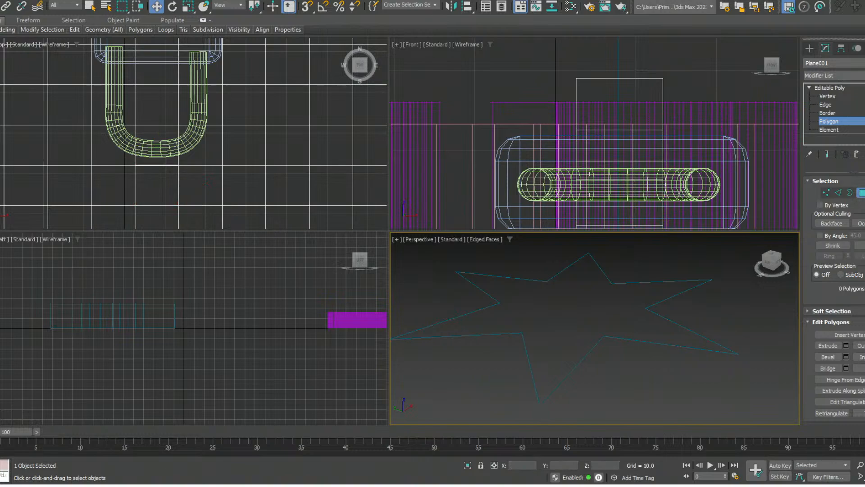
left_click(829, 121)
left_click(702, 282)
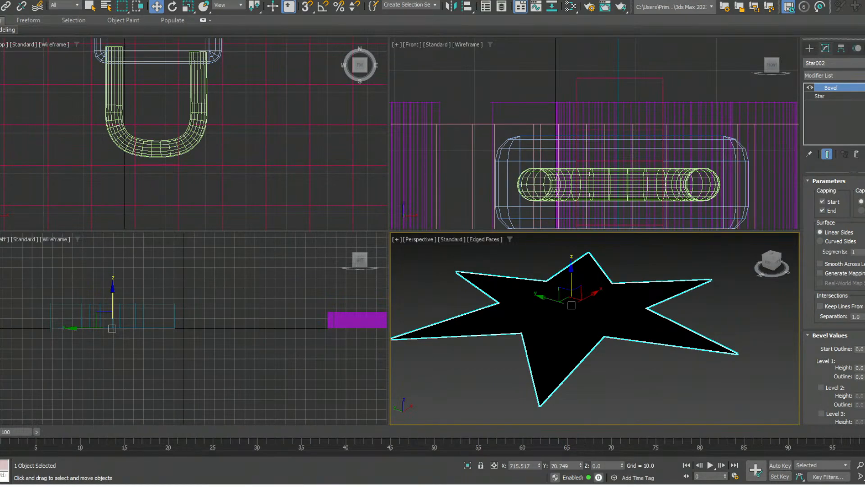
scroll(703, 391, "down", 4)
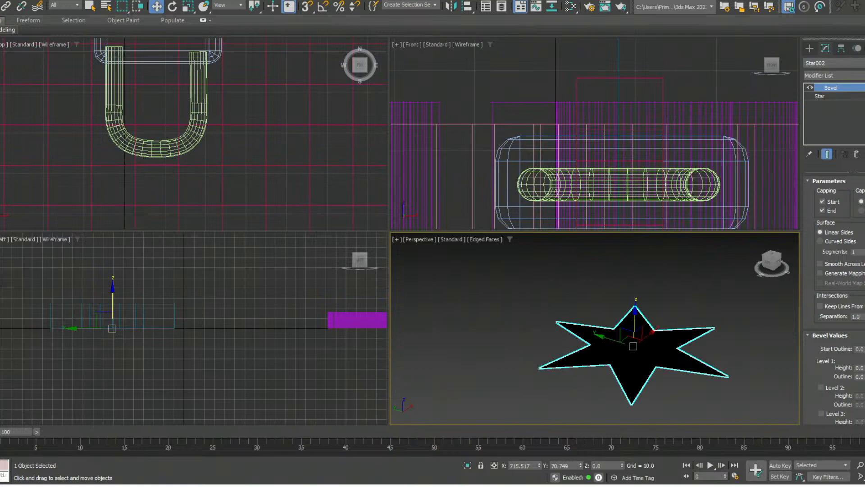
middle_click_drag(633, 345, 628, 341)
scroll(834, 293, "down", 1)
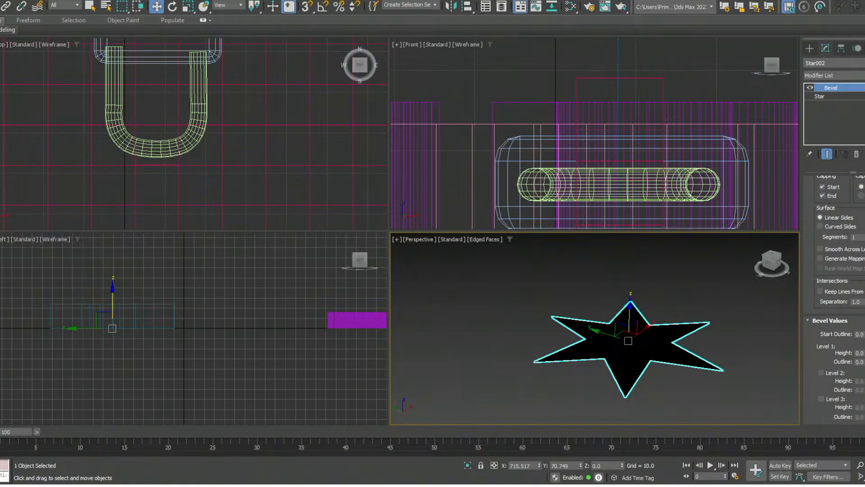
scroll(833, 293, "down", 1)
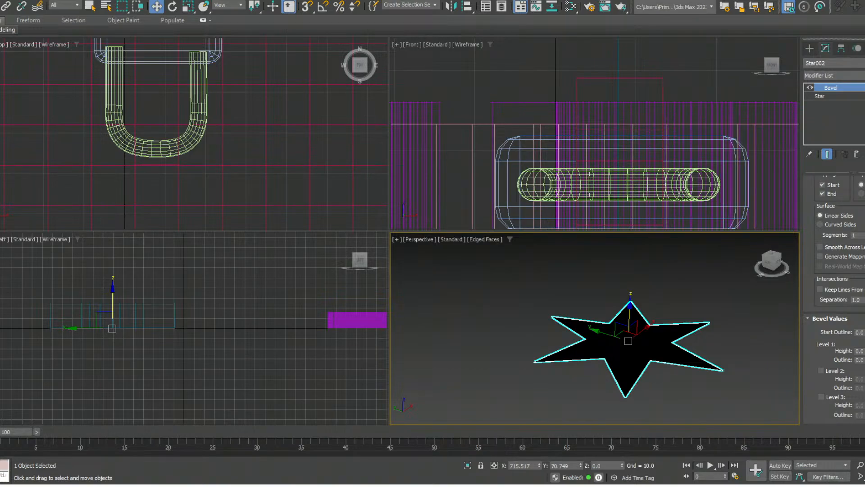
- Try a larger Start Outline on the star's Bevel modifier and undo the change
left_click_drag(864, 333, 864, 324)
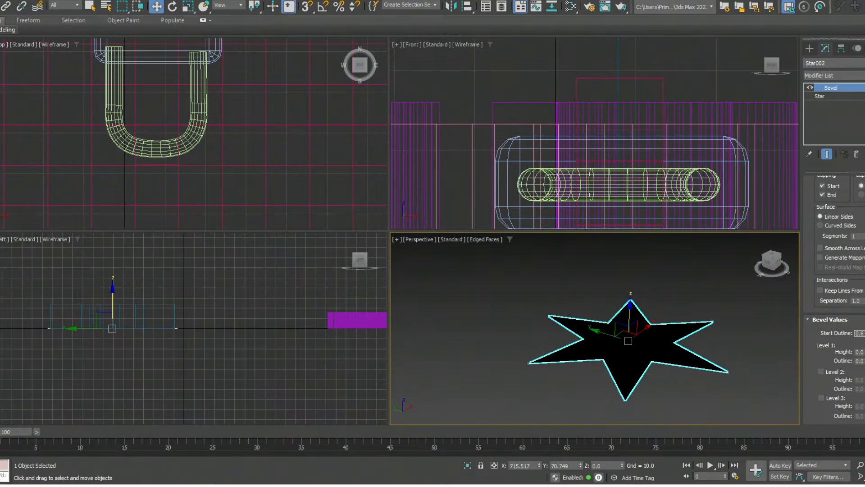
key("ctrl+z")
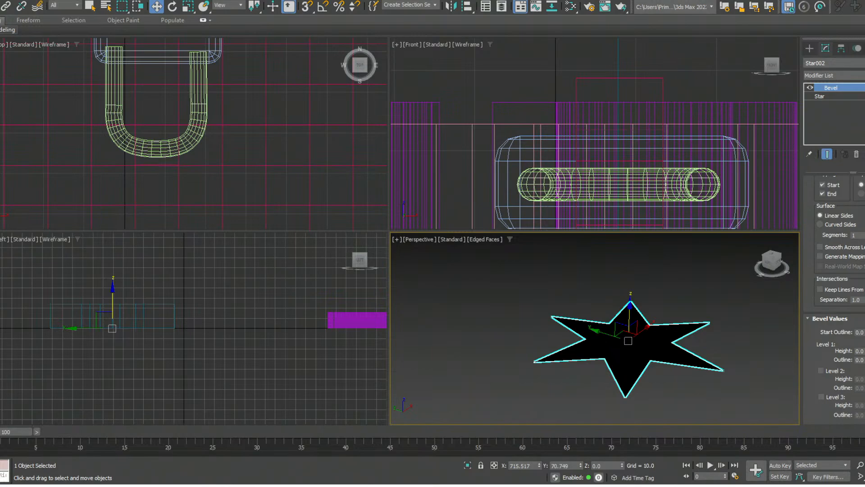
- Enable Level 2 and Level 3 in the star's Bevel values and set the Level 2 Height to 5
left_click(821, 370)
left_click(820, 396)
double_click(858, 379)
type("5")
key("Return")
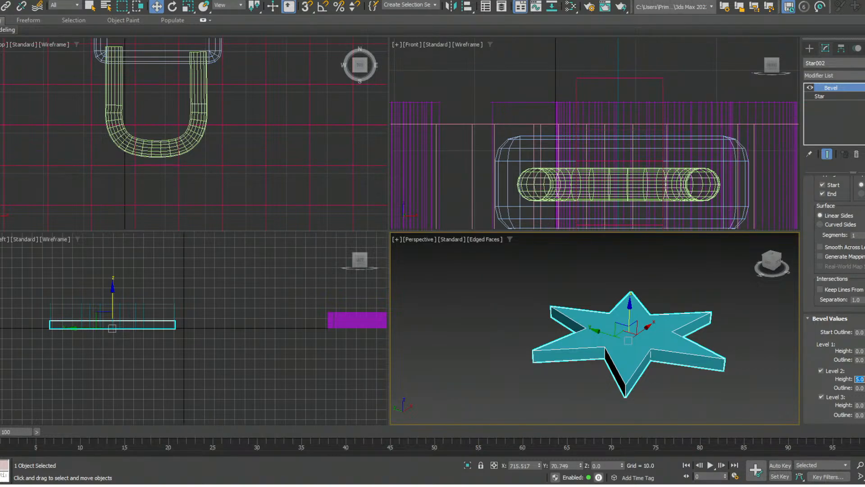
- Set the Level 1 Height to 1 and Outline to 1 in the star's Bevel values, after trying an Outline of -1
double_click(859, 350)
type("1")
key("Return")
key("Tab")
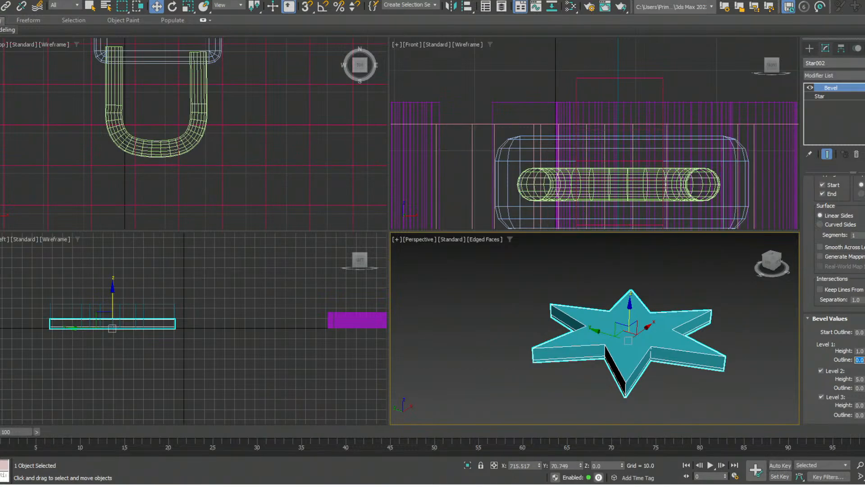
type("-1")
key("Return")
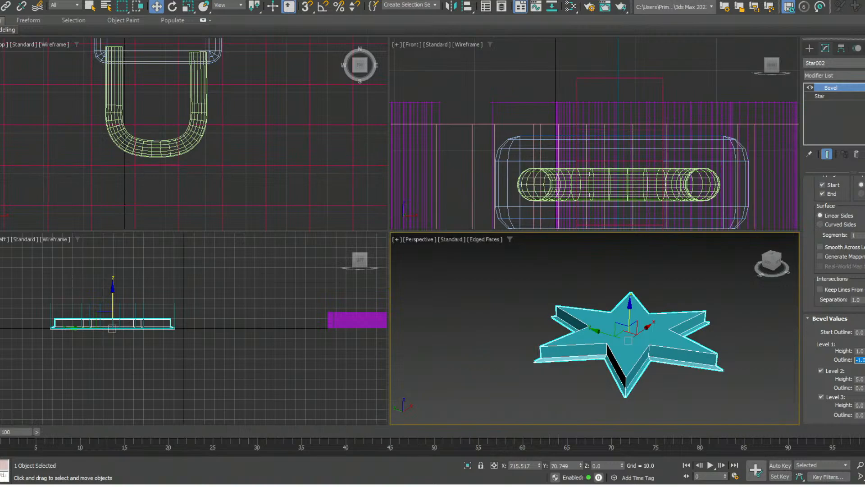
type("1")
key("Return")
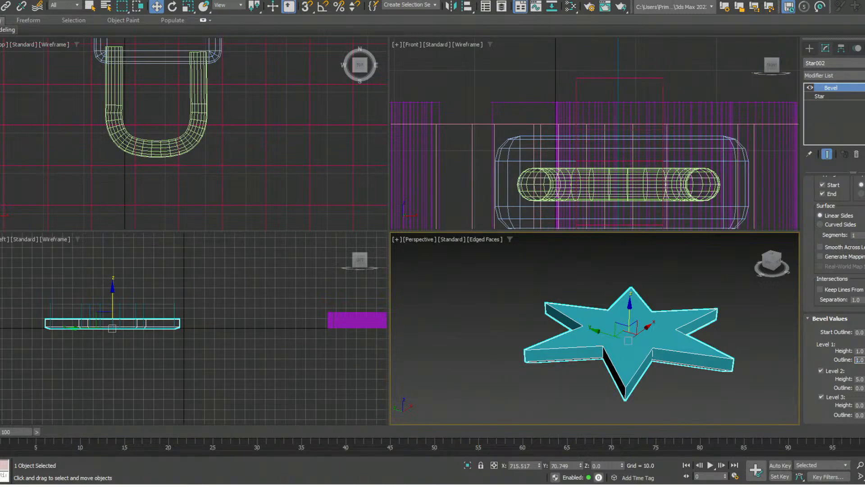
- Set the Level 3 Height to 1 and Outline to -1 in the star's Bevel values
double_click(860, 405)
type("1")
key("Tab")
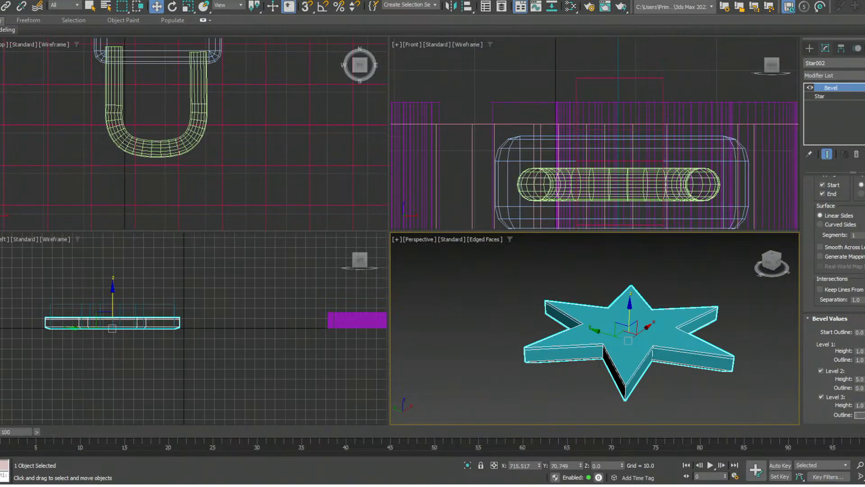
type("-1")
key("Return")
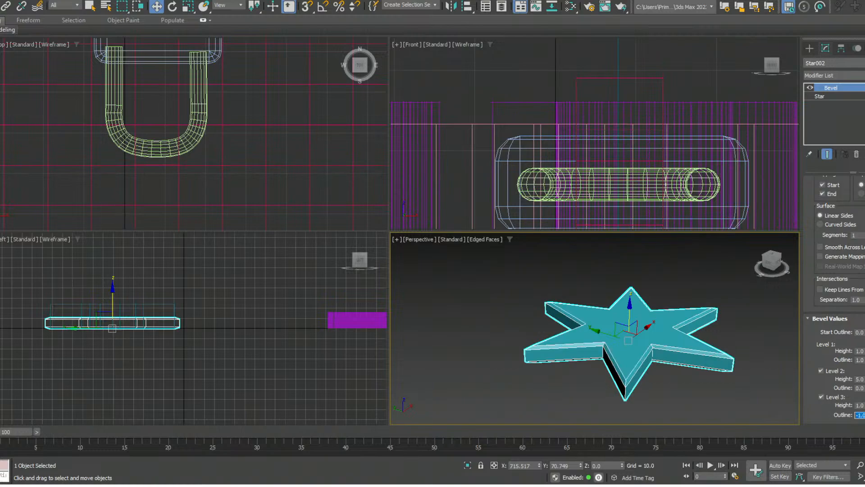
key("BackSpace")
key("Delete")
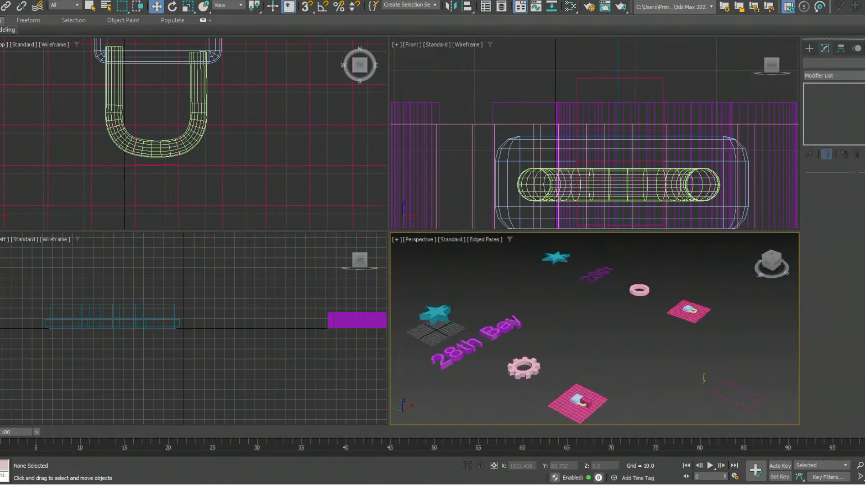
key("ctrl+z")
- Examine the bevelled star's edges up close and from several angles, without the selection outline
key("z")
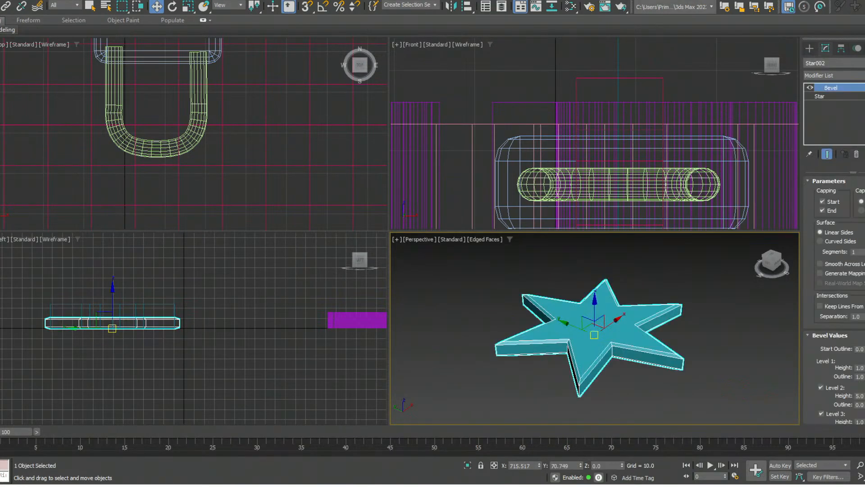
middle_click_drag(550, 407, 550, 386, "alt")
left_click(550, 388)
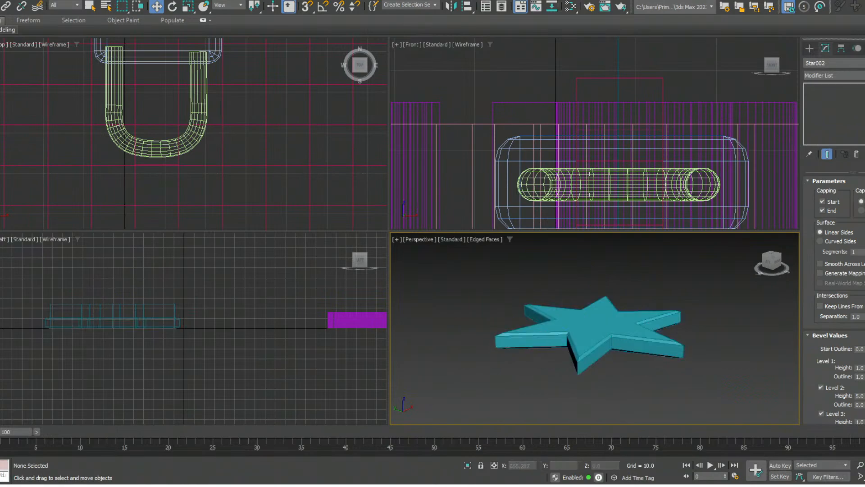
scroll(658, 352, "up", 4)
middle_click_drag(656, 346, 693, 370)
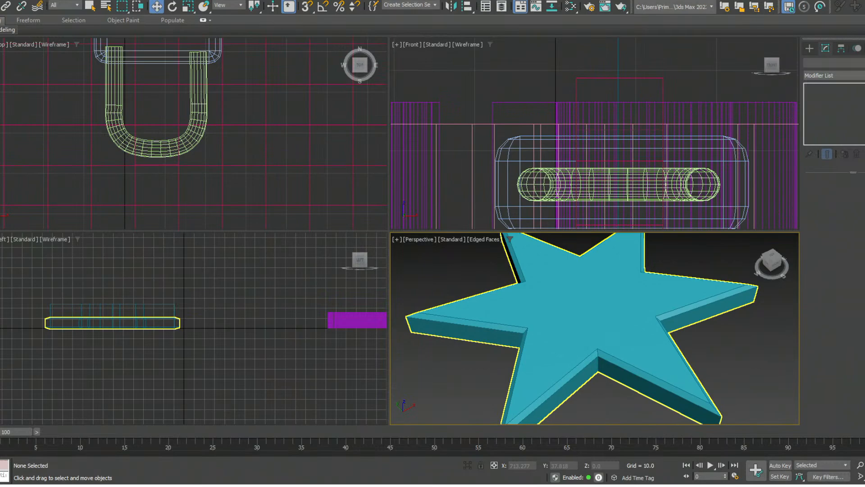
scroll(594, 329, "down", 3)
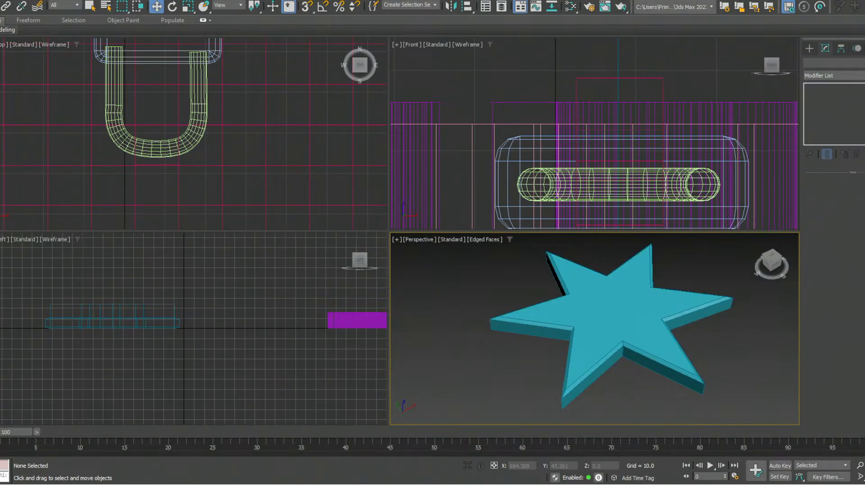
middle_click_drag(608, 324, 702, 322)
scroll(703, 323, "down", 5)
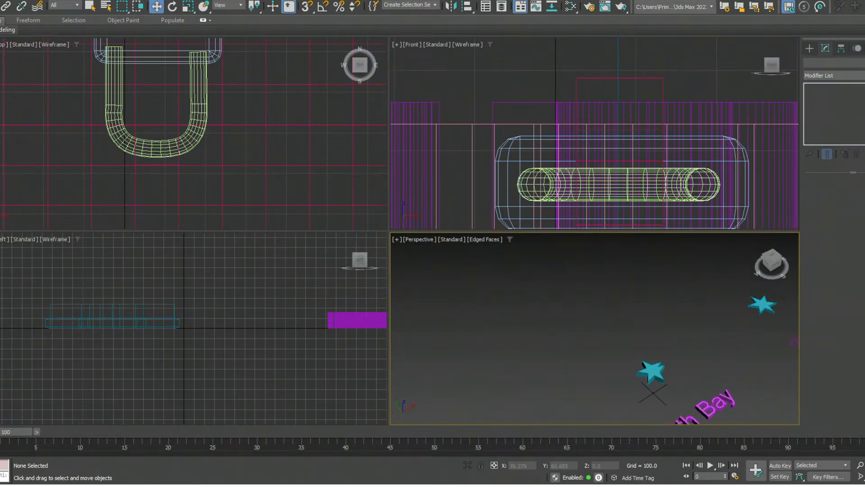
- Compare the extruded star's edges with those of the bevelled star, viewing the bevelled one from below and above
left_click(652, 373)
key("z")
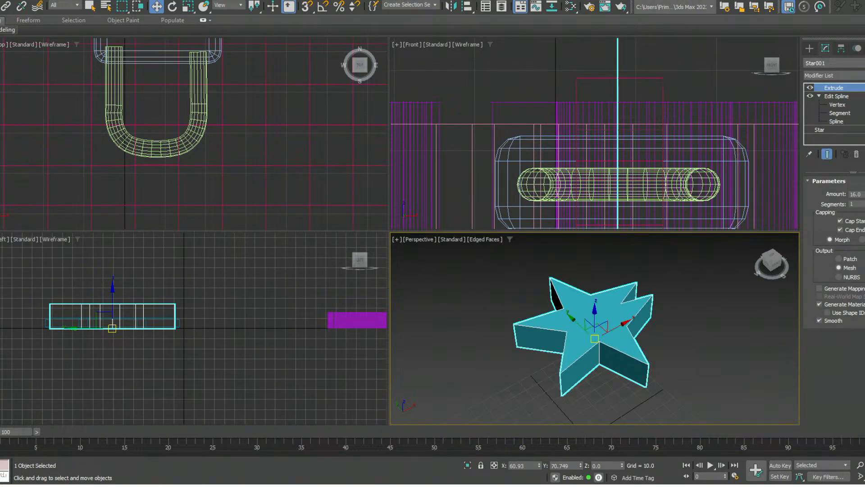
middle_click_drag(703, 288, 428, 342)
scroll(685, 261, "down", 6)
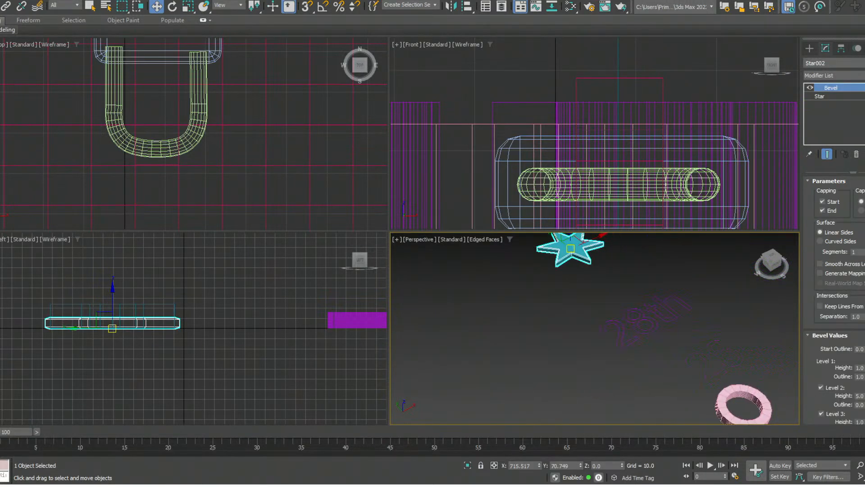
middle_click_drag(604, 311, 579, 300)
key("z")
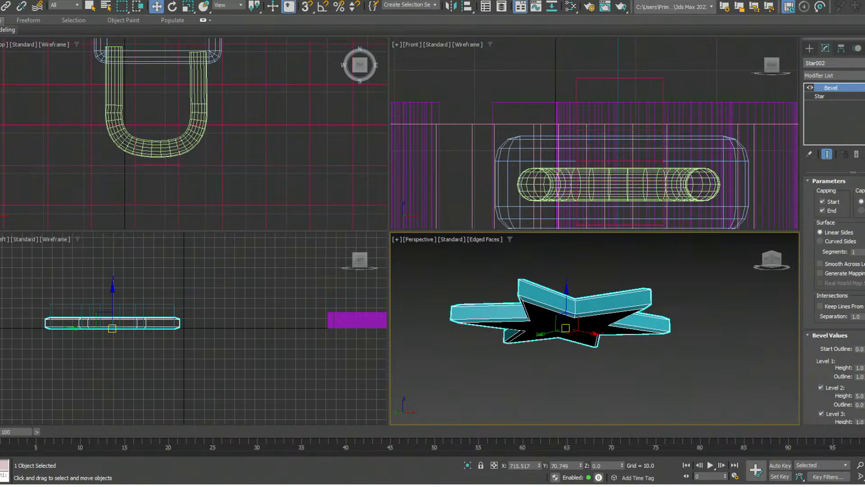
scroll(624, 328, "up", 3)
middle_click_drag(581, 302, 581, 333, "alt")
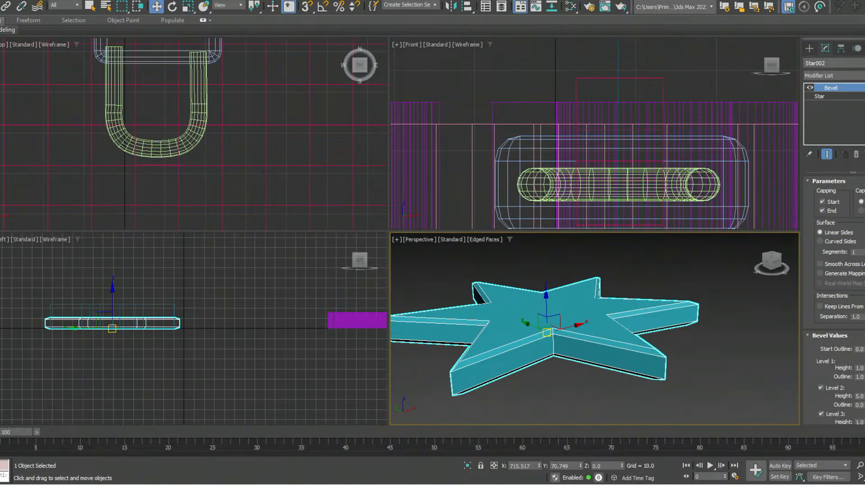
middle_click_drag(546, 332, 598, 327)
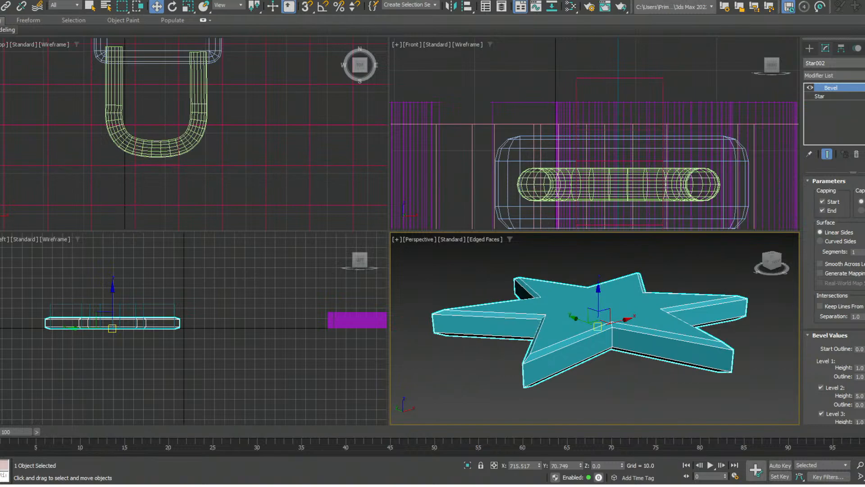
- Try a Level 3 Outline of 1 on the star's bevel, inspect the upper edge, and restore the Outline to -1
scroll(833, 299, "down", 1)
double_click(860, 415)
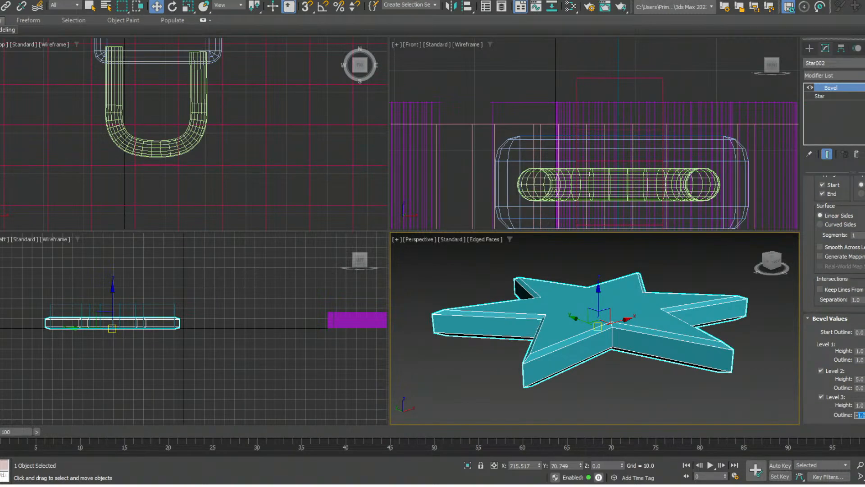
type("-1")
left_click(737, 387)
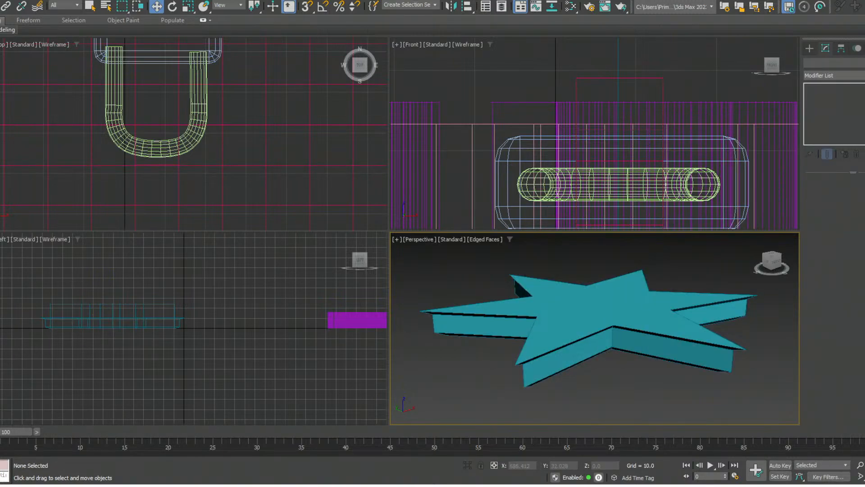
mouse_move(604, 347)
middle_mouse_down("alt")
mouse_move(599, 297)
mouse_move(603, 343)
middle_mouse_up("alt")
left_click(605, 331)
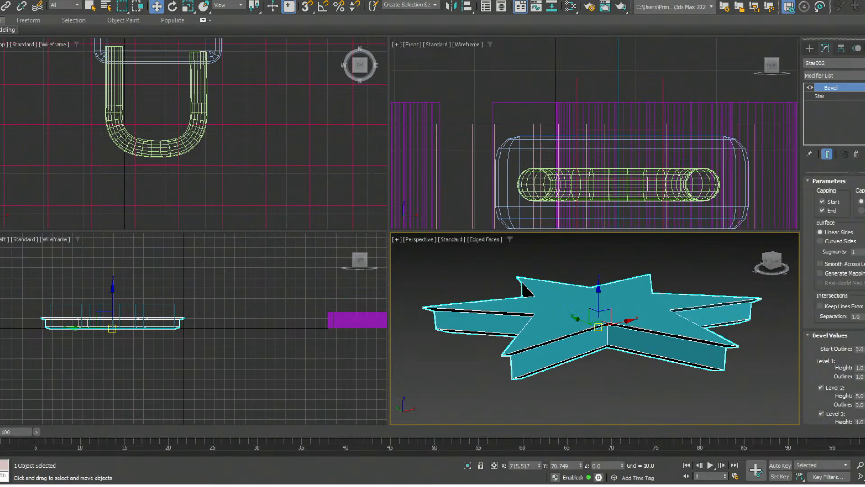
scroll(834, 299, "down", 3)
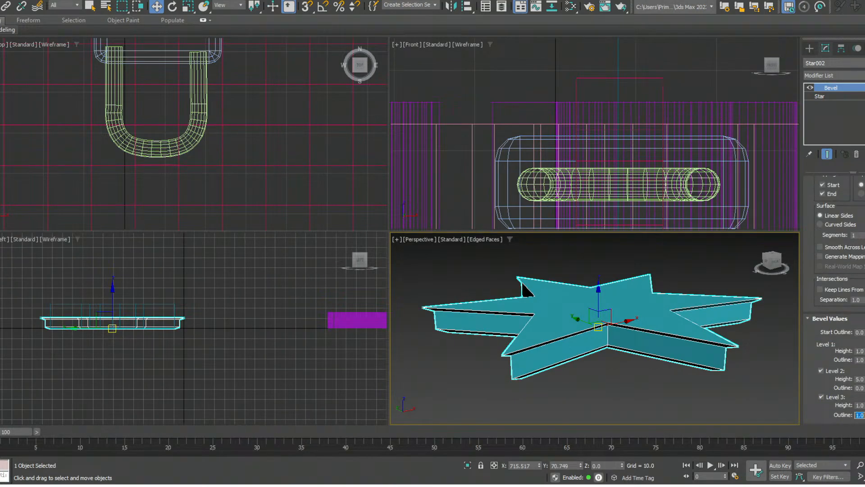
type("-1")
left_click(715, 329)
- Select the flat "28th" text spline near the bevelled star and apply a Bevel modifier to it
scroll(708, 328, "down", 2)
scroll(709, 328, "up", 2)
scroll(708, 328, "down", 1)
middle_click_drag(708, 328, 491, 277)
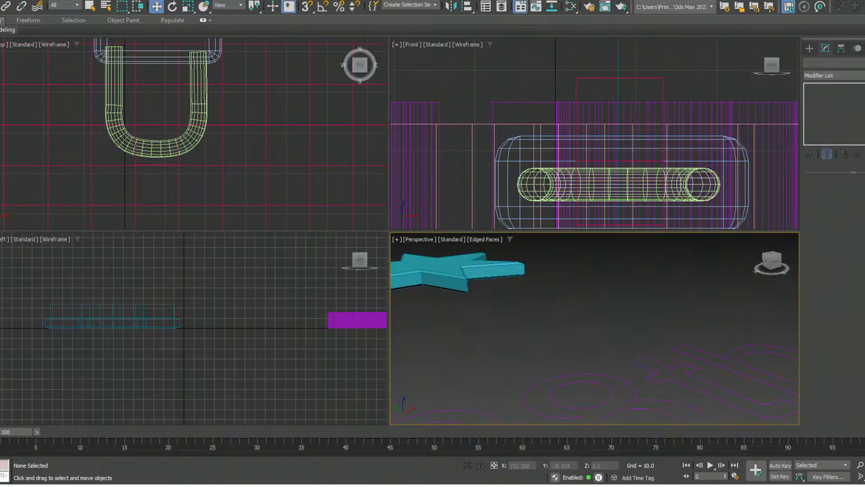
scroll(539, 294, "down", 3)
left_click(553, 330)
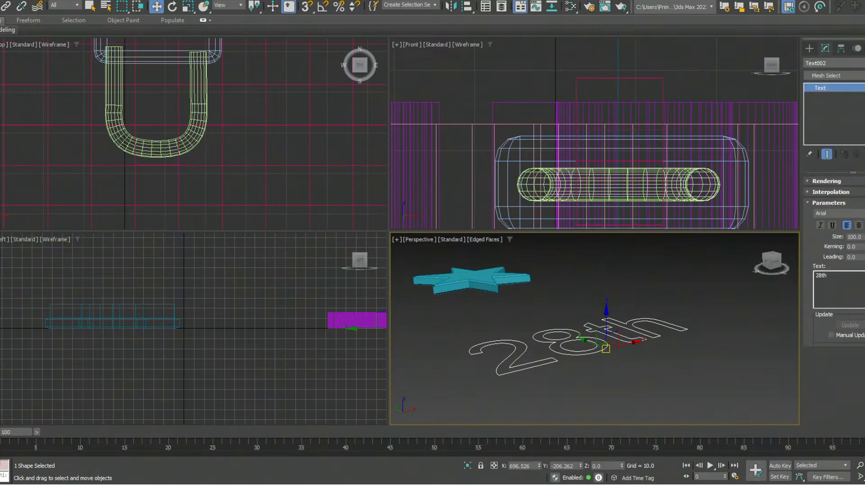
key("b")
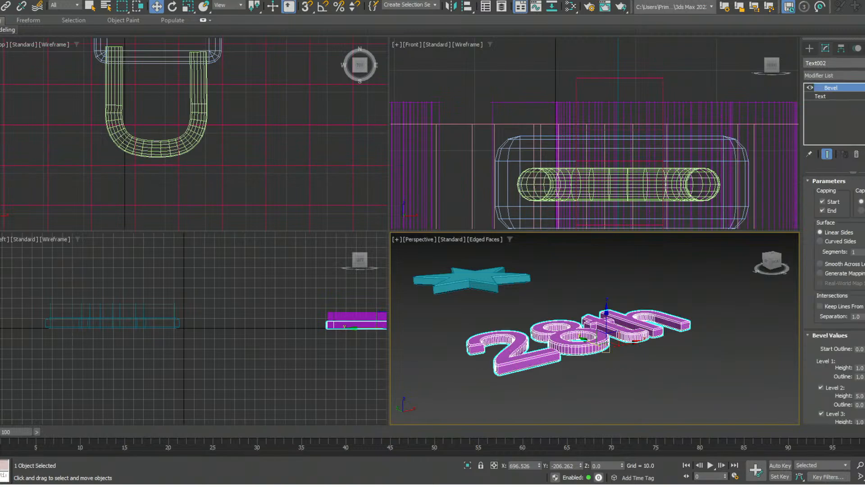
- Examine the bevelled edges of the "28th" text up close and from several angles
middle_click_drag(581, 316, 655, 375, "alt")
scroll(594, 338, "down", 1)
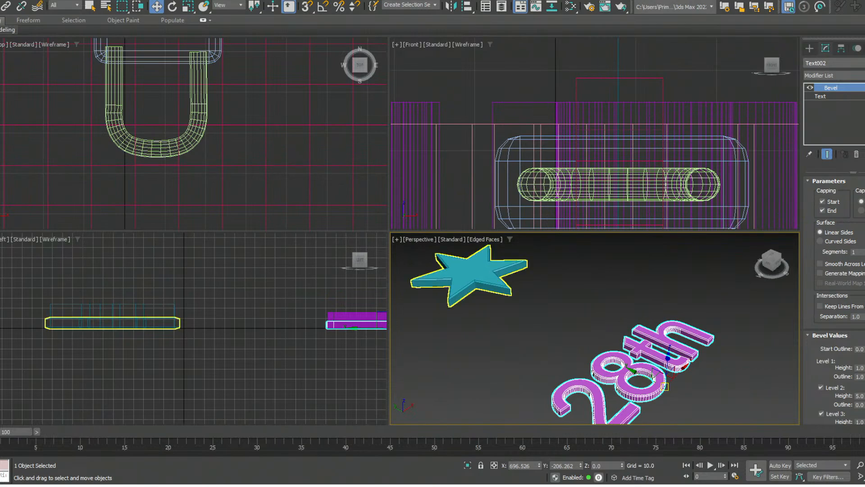
mouse_move(654, 375)
middle_mouse_down()
mouse_move(654, 354)
mouse_move(678, 342)
mouse_move(662, 336)
mouse_move(654, 361)
middle_mouse_up()
scroll(654, 353, "up", 4)
scroll(649, 357, "down", 1)
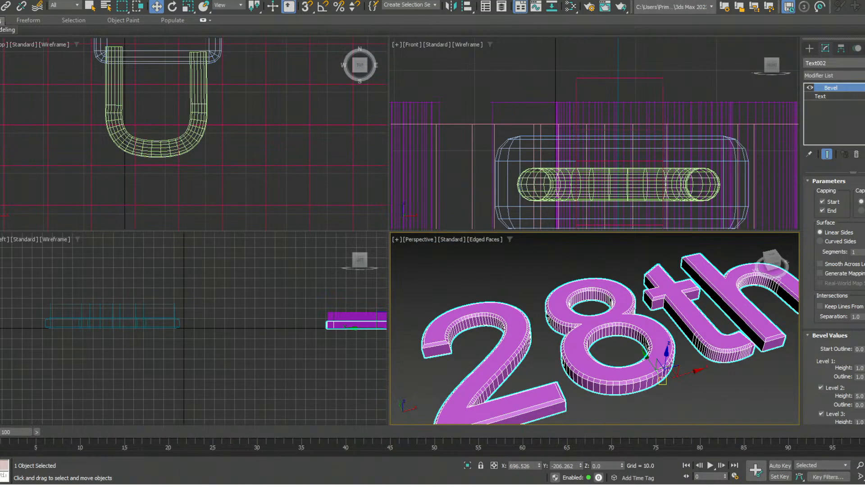
middle_click_drag(649, 357, 612, 333)
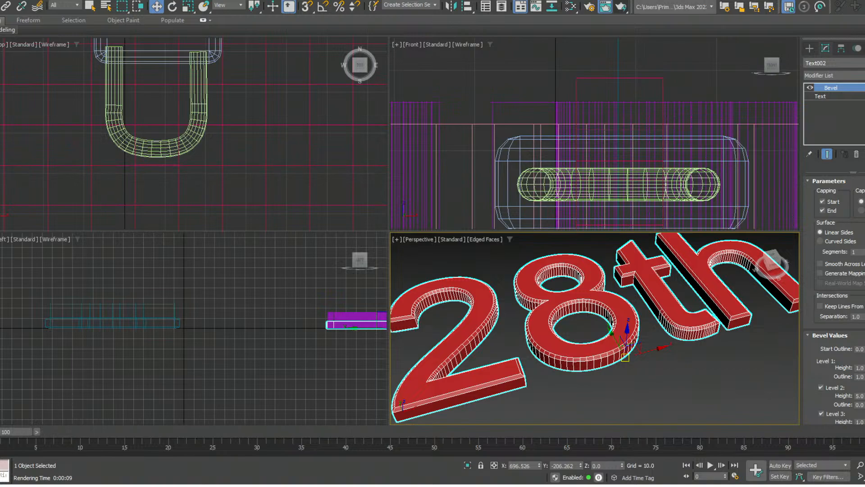
scroll(654, 359, "down", 5)
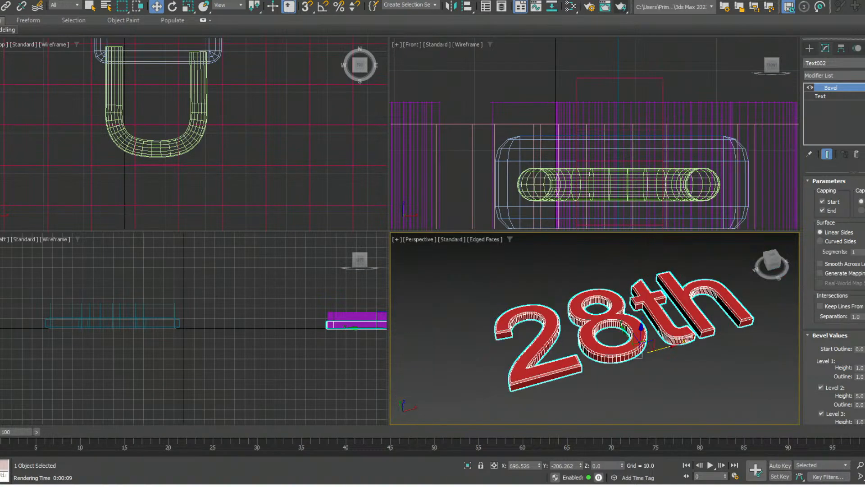
middle_click_drag(653, 356, 650, 359)
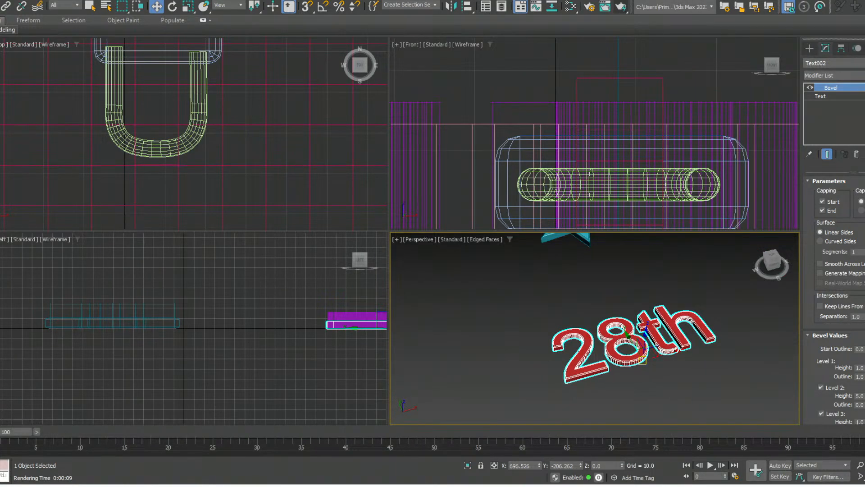
scroll(649, 358, "down", 3)
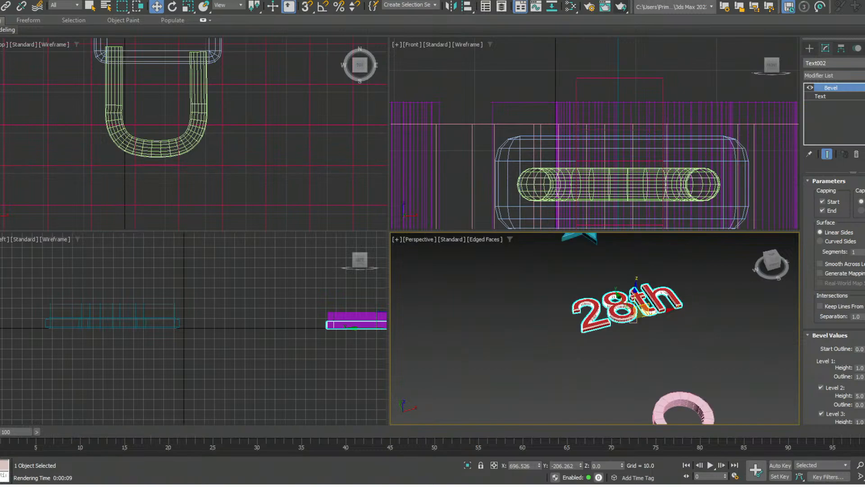
- Select the pink gear near the "28th" text and enter its Polygon sub-object level
scroll(648, 358, "down", 3)
middle_click_drag(649, 358, 644, 316)
scroll(668, 332, "up", 9)
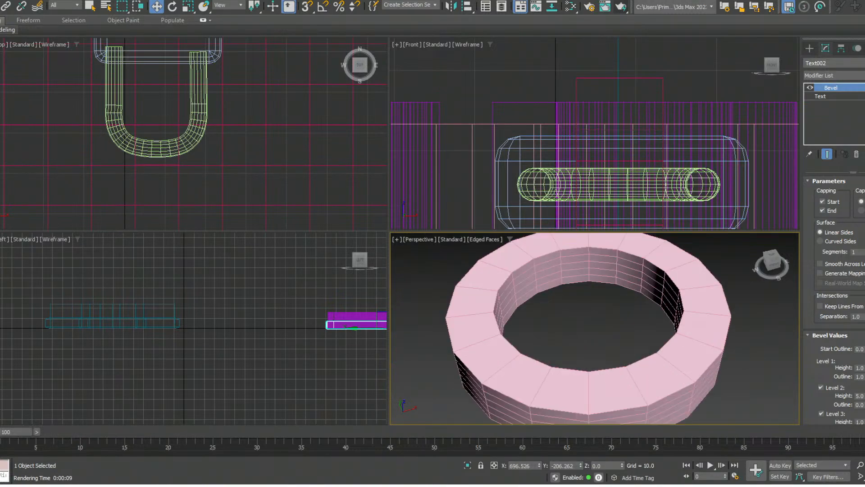
scroll(666, 335, "down", 3)
left_click(676, 346)
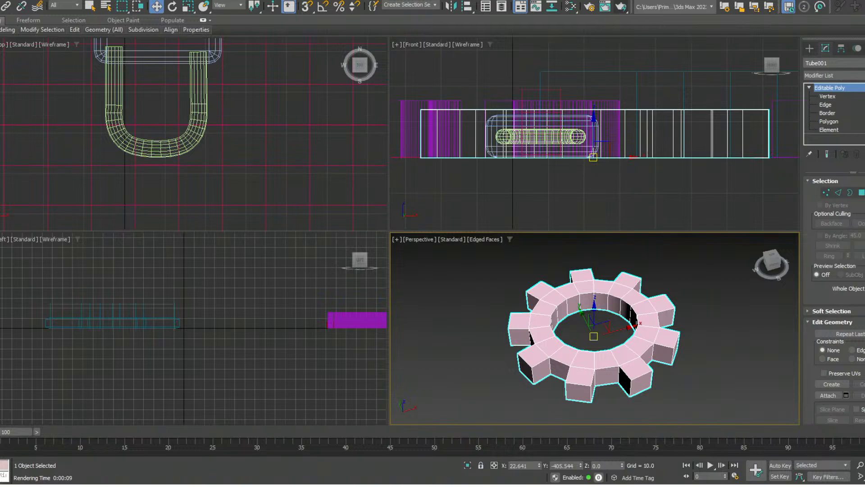
key("4")
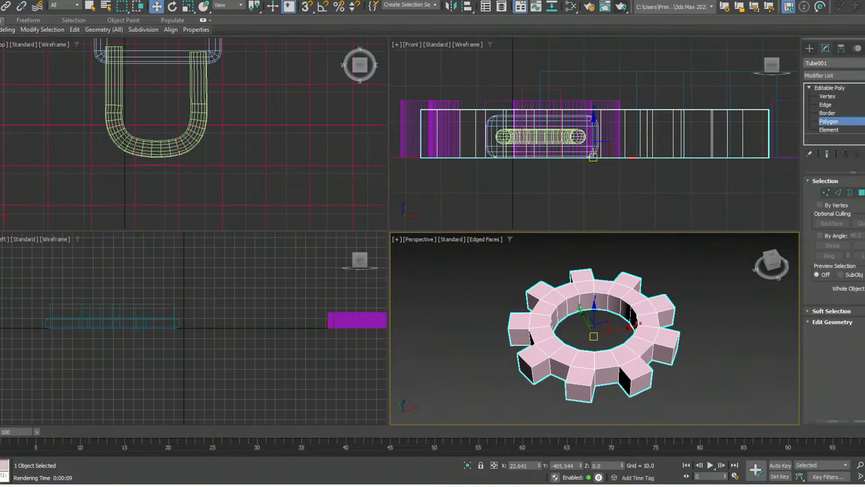
- Select the outer end faces of all nine gear teeth together
left_click(641, 383)
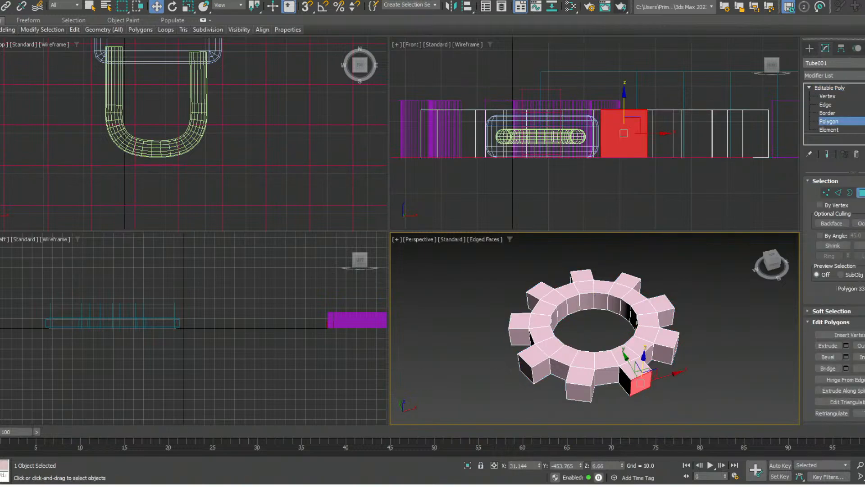
left_click(579, 392, "ctrl")
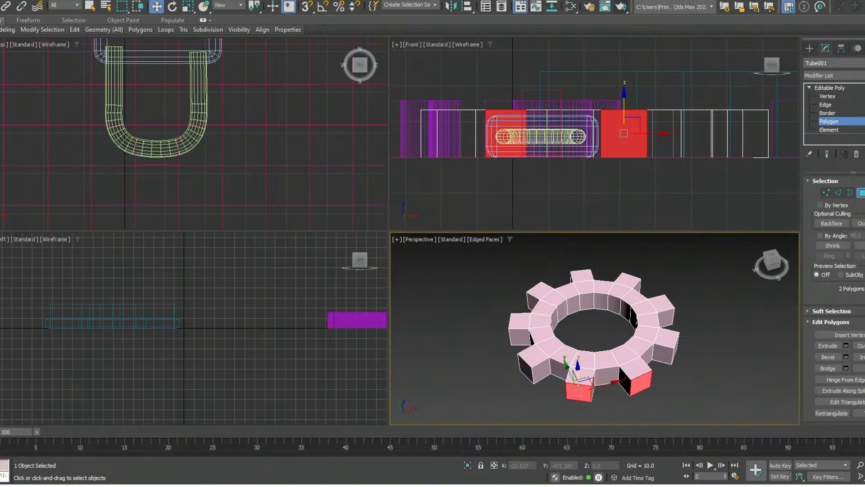
left_click(526, 369, "ctrl")
middle_click_drag(525, 368, 517, 351, "alt")
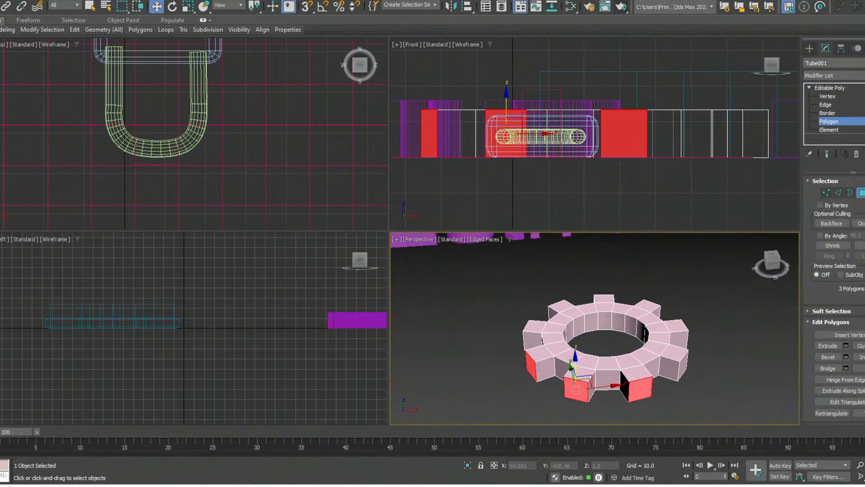
left_click(682, 364, "ctrl")
middle_click_drag(682, 364, 541, 311, "alt")
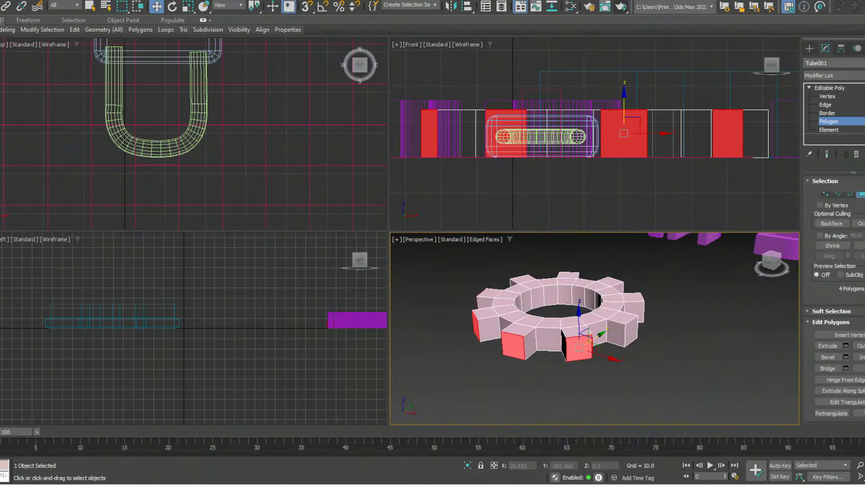
left_click(631, 331, "ctrl")
middle_click_drag(631, 331, 591, 335, "alt")
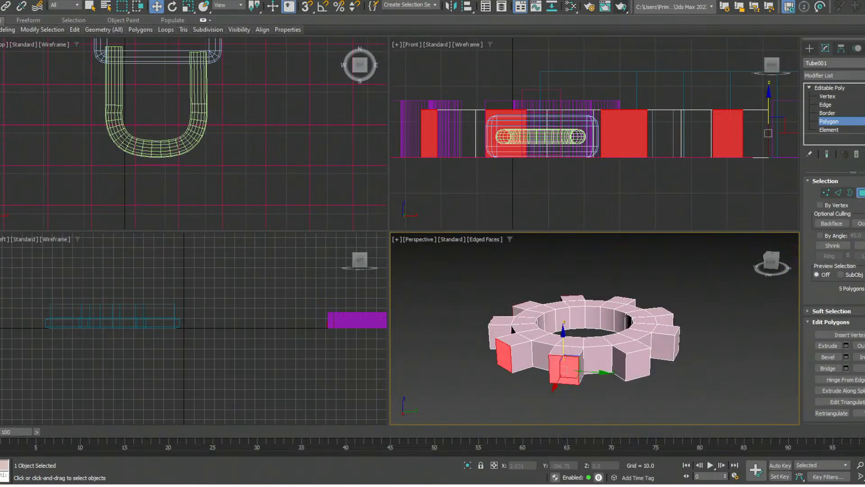
left_click(638, 365, "ctrl")
left_click(677, 346, "ctrl")
middle_click_drag(676, 346, 789, 321, "alt")
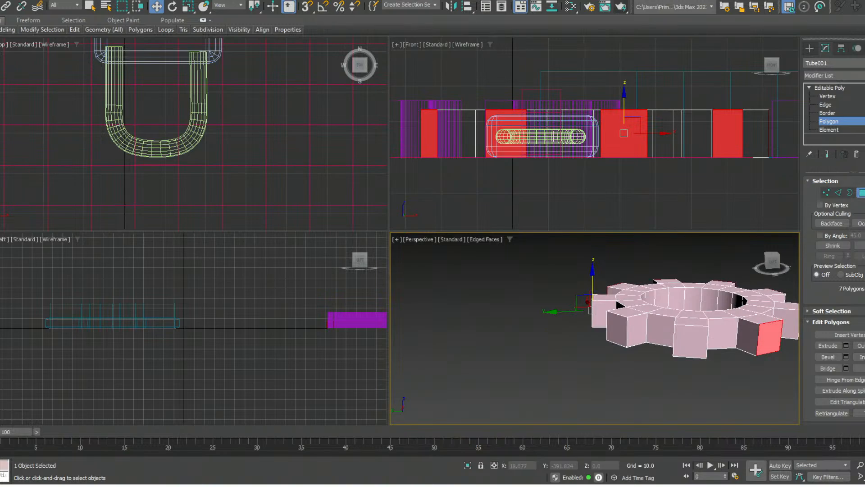
middle_click_drag(588, 328, 626, 331, "alt")
left_click(629, 332, "ctrl")
left_click(707, 328, "ctrl")
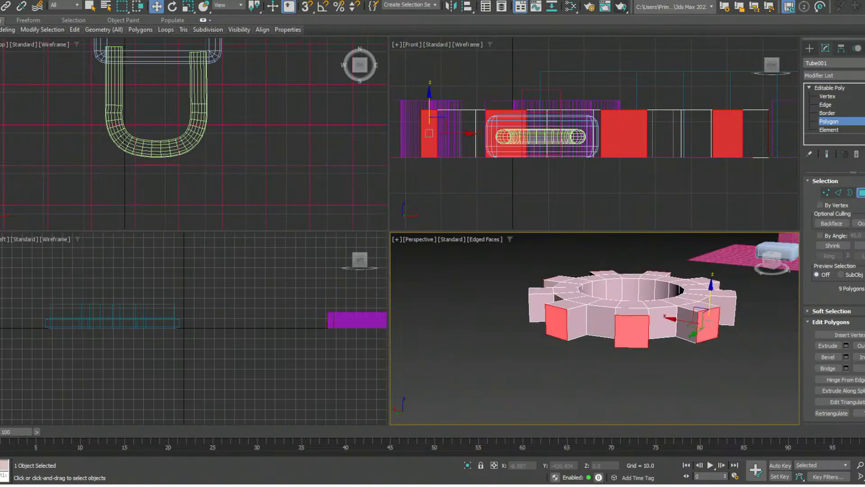
- Bevel the selected tooth end faces outward so that each tooth tapers to a smaller tip
middle_click_drag(707, 325, 545, 330, "alt")
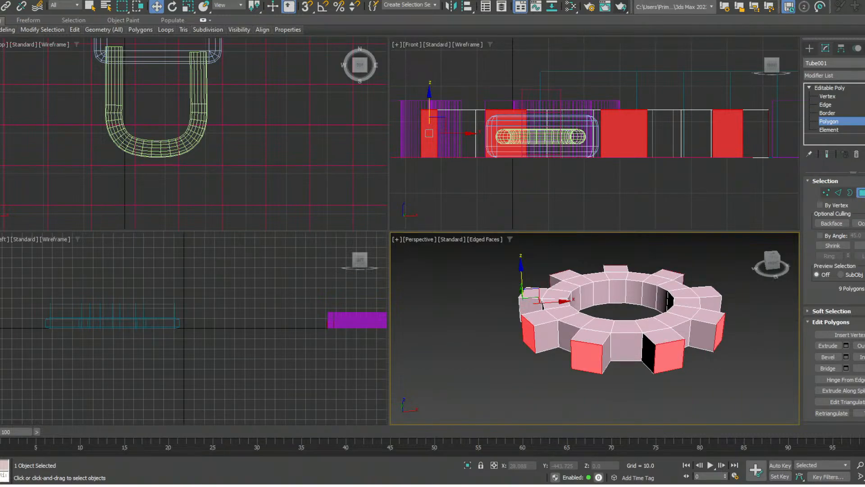
middle_click_drag(622, 320, 579, 331)
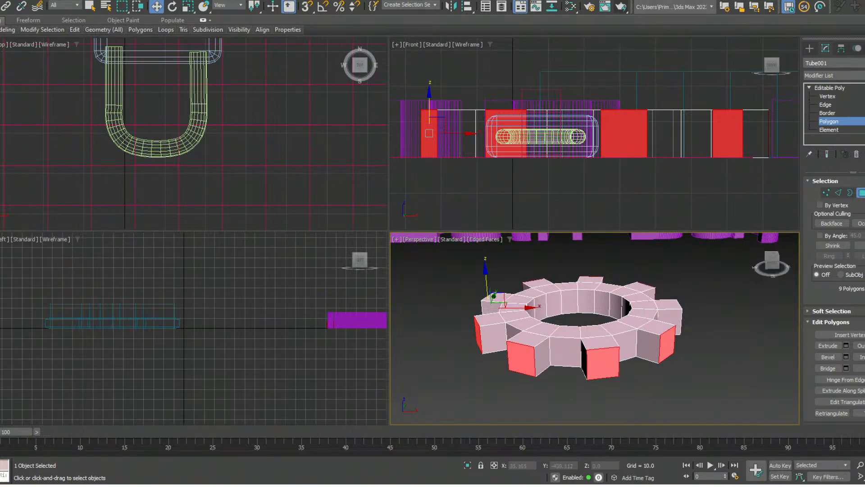
left_click(827, 356)
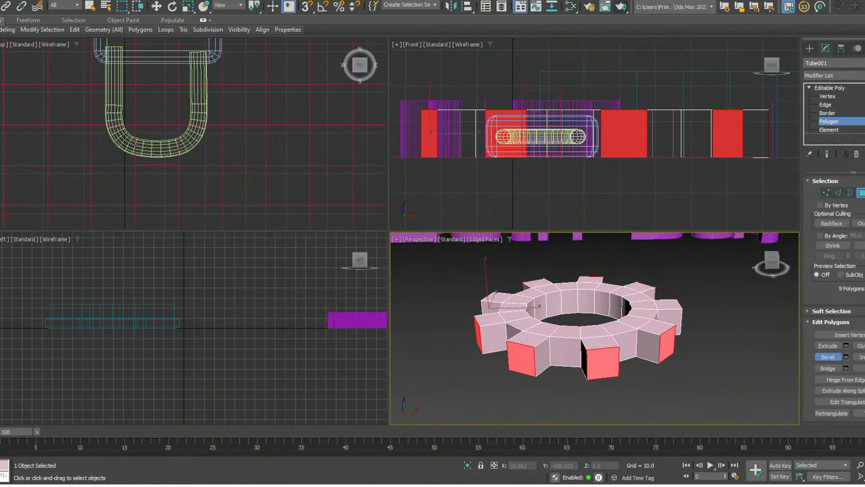
left_click_drag(610, 364, 603, 359)
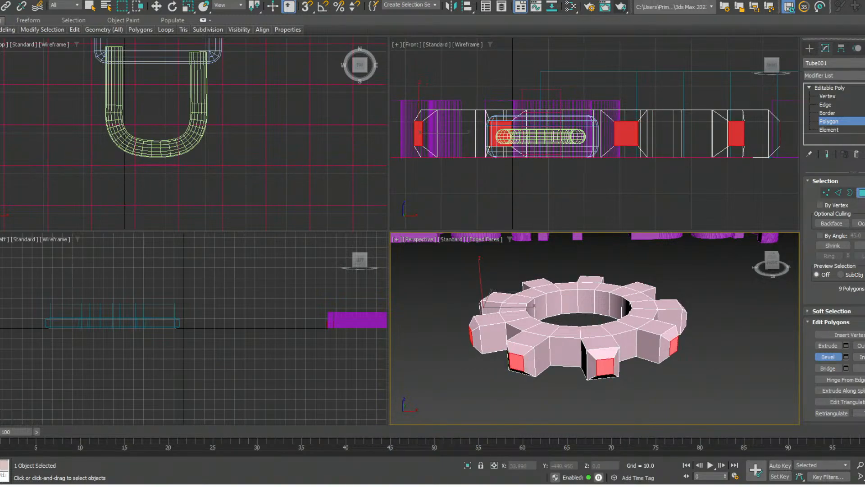
- Select all 18 upper faces of the gear's central ring, leaving the teeth's upper faces out
middle_click_drag(617, 329, 512, 347, "alt")
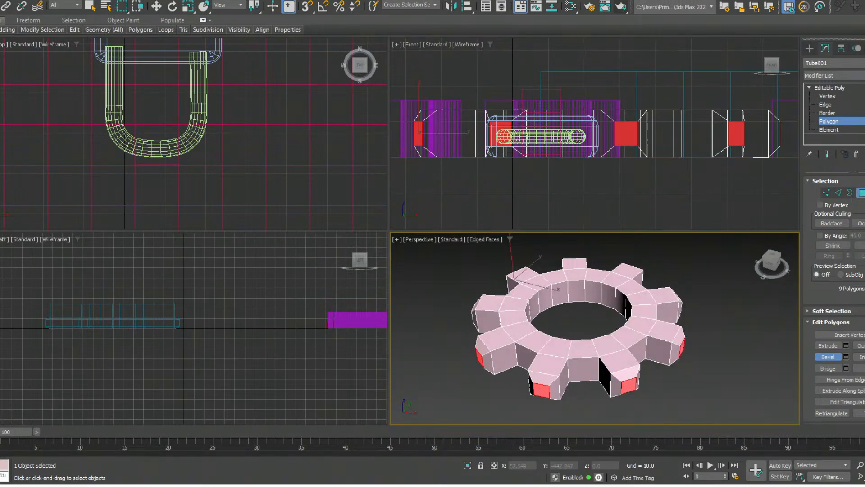
left_click(583, 349)
left_click(557, 347, "ctrl")
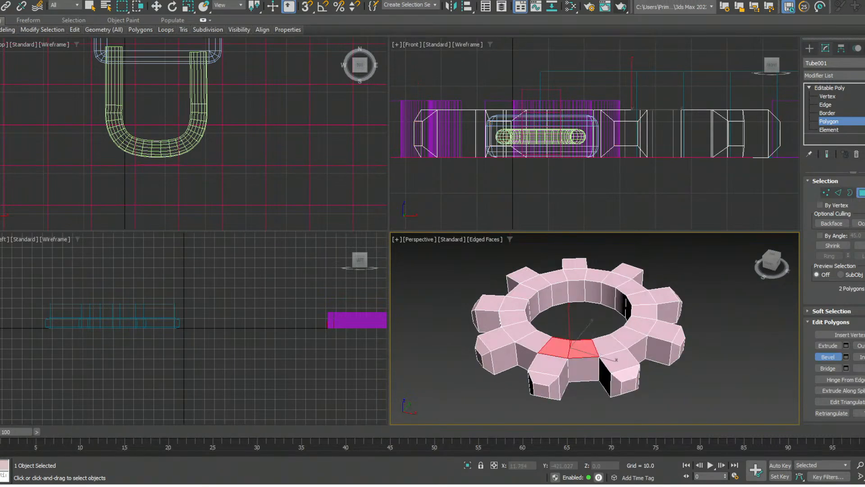
left_click(535, 341, "ctrl")
left_click(518, 330, "ctrl")
left_click(512, 317, "ctrl")
left_click(521, 292, "ctrl")
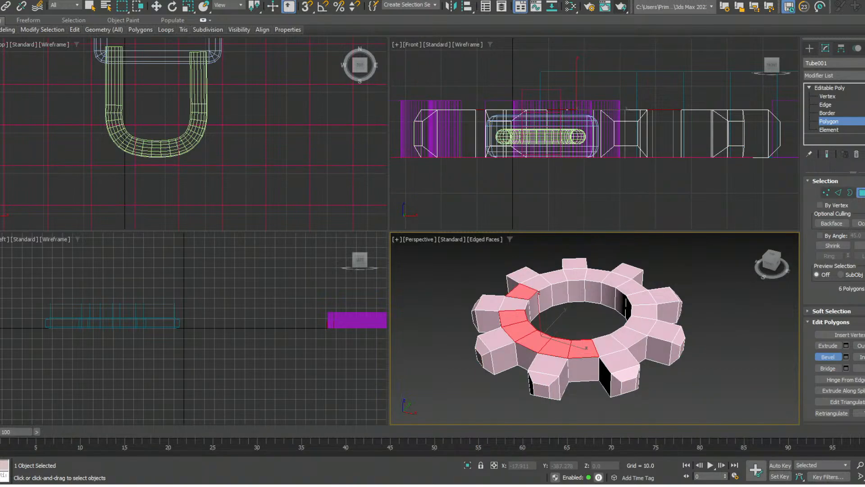
left_click(514, 303, "ctrl")
left_click(536, 282, "ctrl")
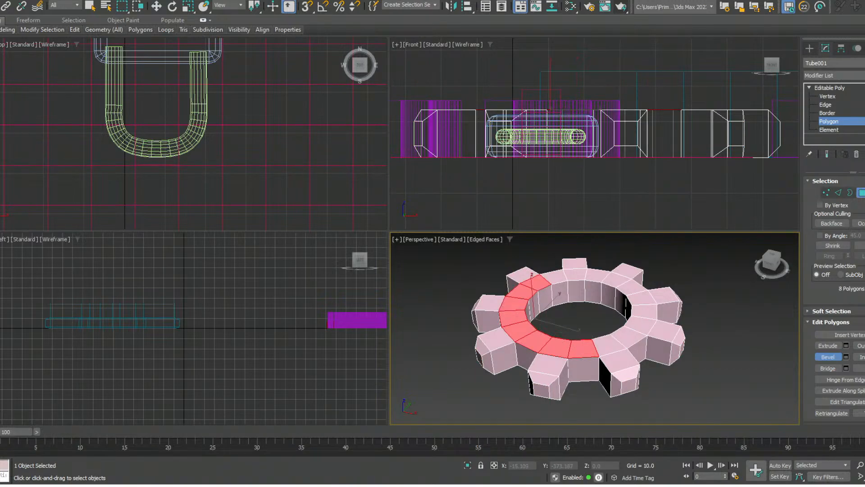
left_click(553, 276, "ctrl")
left_click(574, 274, "ctrl")
left_click(596, 276, "ctrl")
left_click(617, 280, "ctrl")
left_click(642, 297, "ctrl")
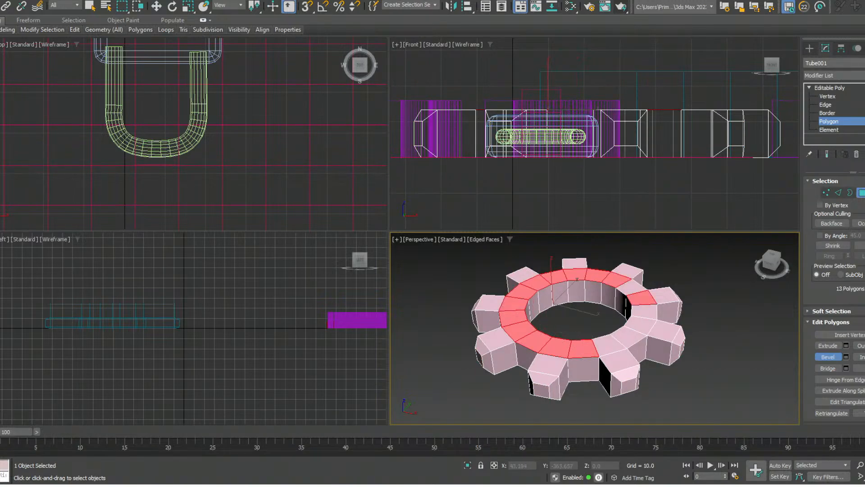
left_click(624, 287, "ctrl")
left_click(643, 311, "ctrl")
left_click(640, 325, "ctrl")
left_click(628, 335, "ctrl")
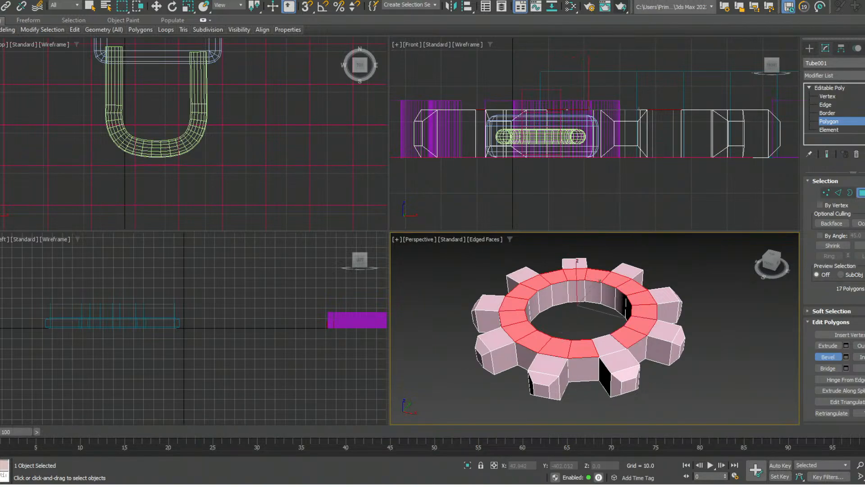
left_click(609, 344, "ctrl")
- Bevel the ring's upper faces upward and inward, lower them to a Z height of about 15.3, and deselect them
left_click_drag(608, 344, 608, 331)
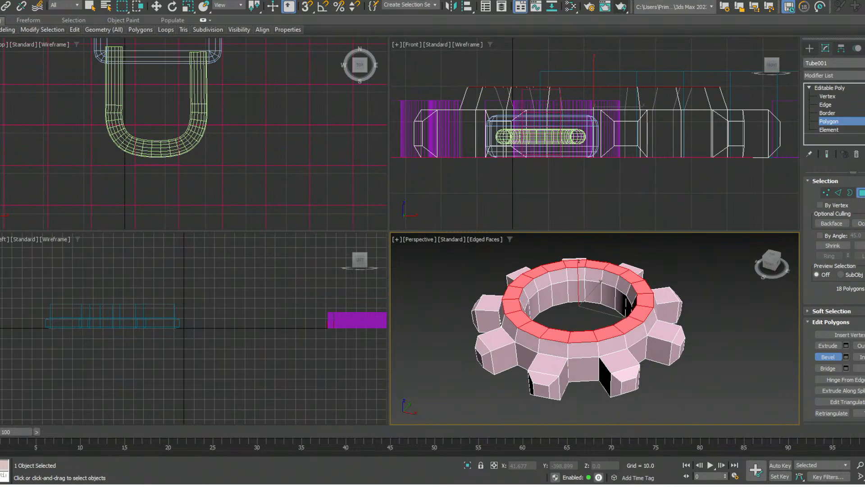
left_click(608, 335)
key("w")
left_click_drag(578, 270, 578, 278)
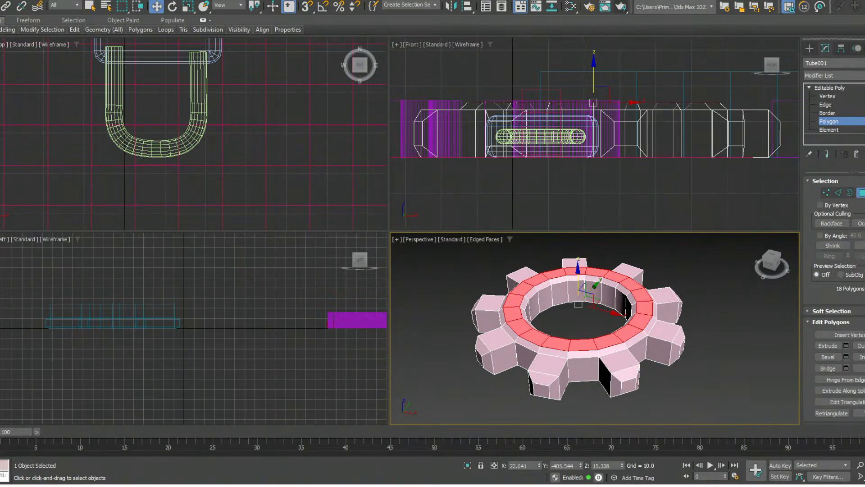
left_click(694, 354)
middle_click_drag(693, 353, 673, 353, "alt")
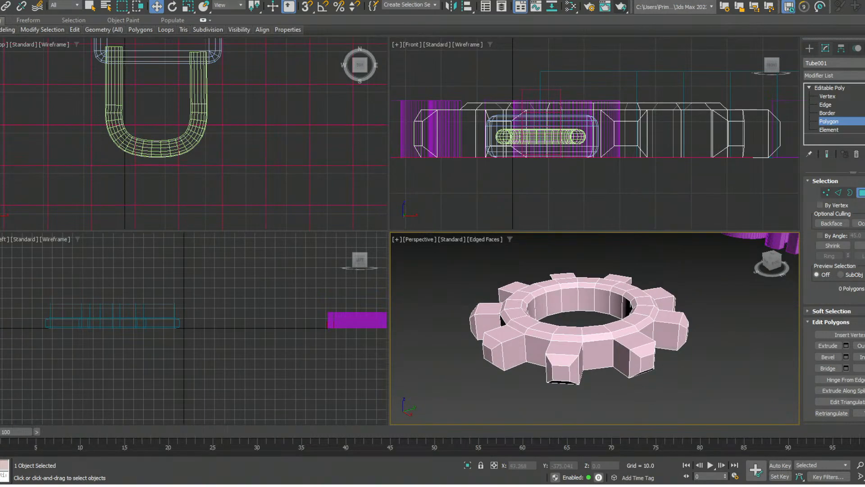
- Leave polygon editing on the gear, select the pink plane beneath the padlock, and enter its Polygon level
scroll(560, 322, "down", 10)
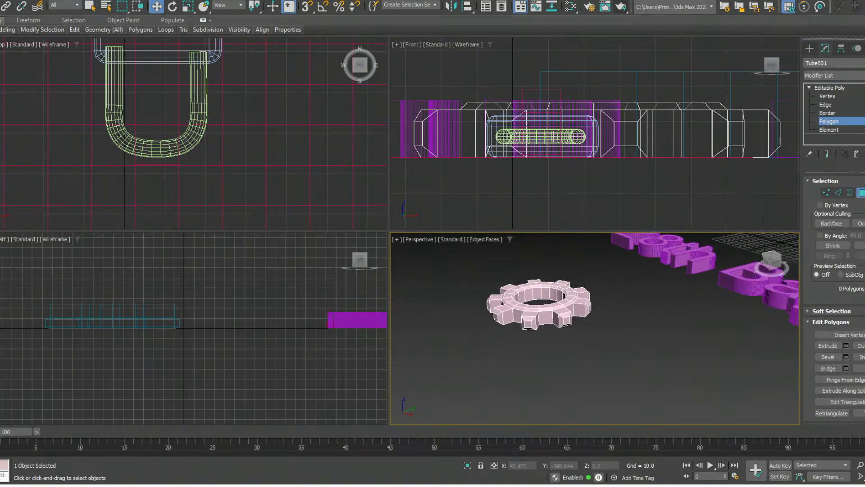
middle_click_drag(560, 322, 631, 323, "alt")
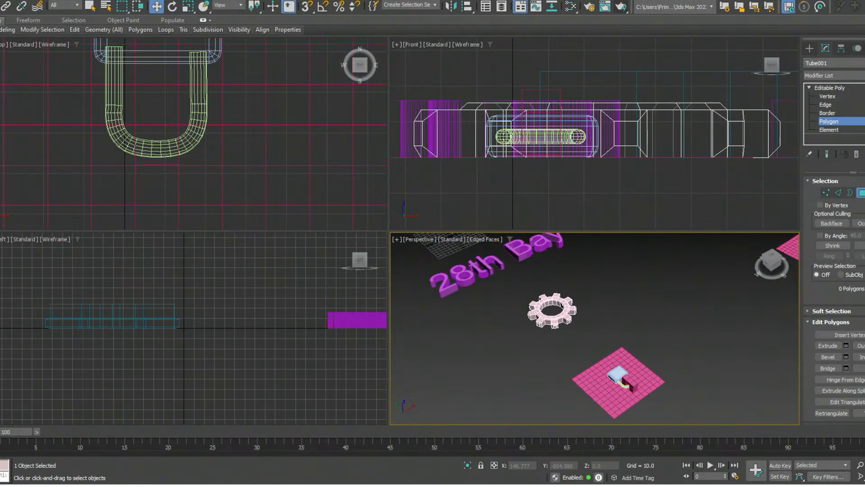
middle_click_drag(766, 374, 517, 453)
scroll(590, 325, "up", 8)
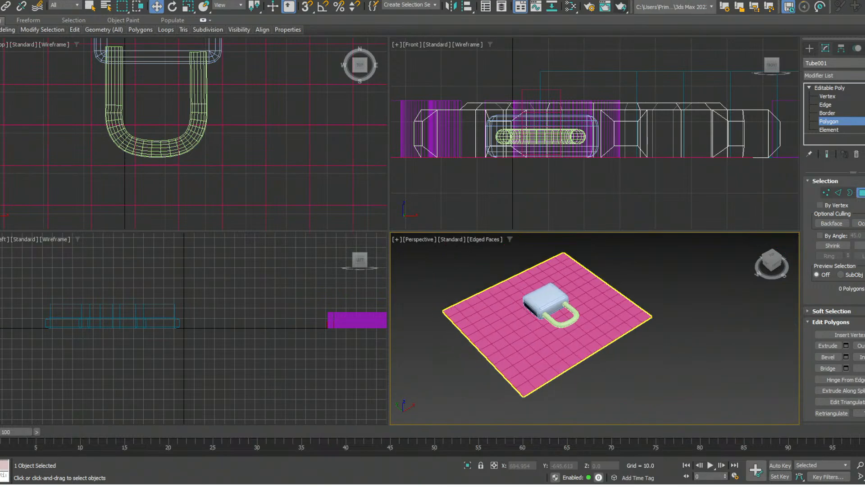
scroll(586, 307, "up", 3)
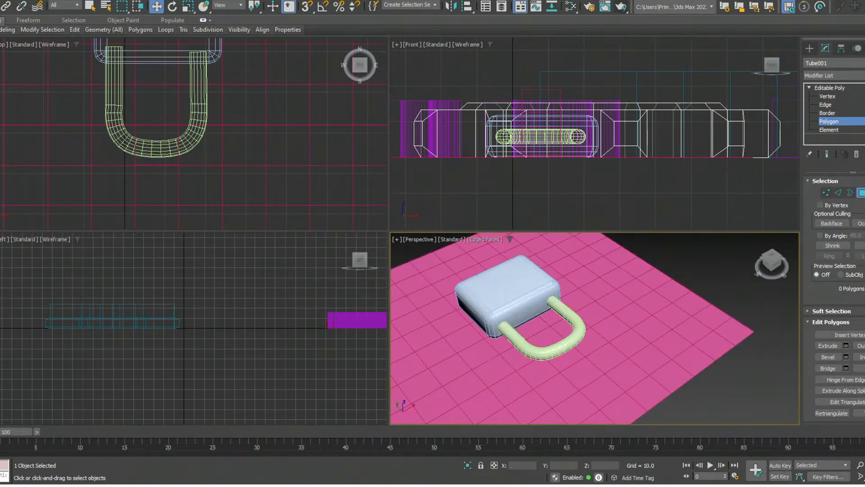
key("4")
left_click(604, 311)
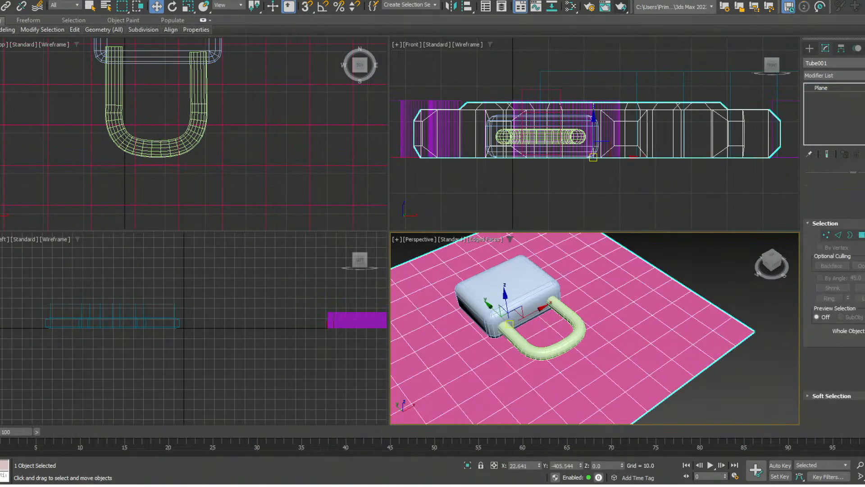
scroll(603, 311, "down", 2)
middle_click_drag(604, 311, 664, 305)
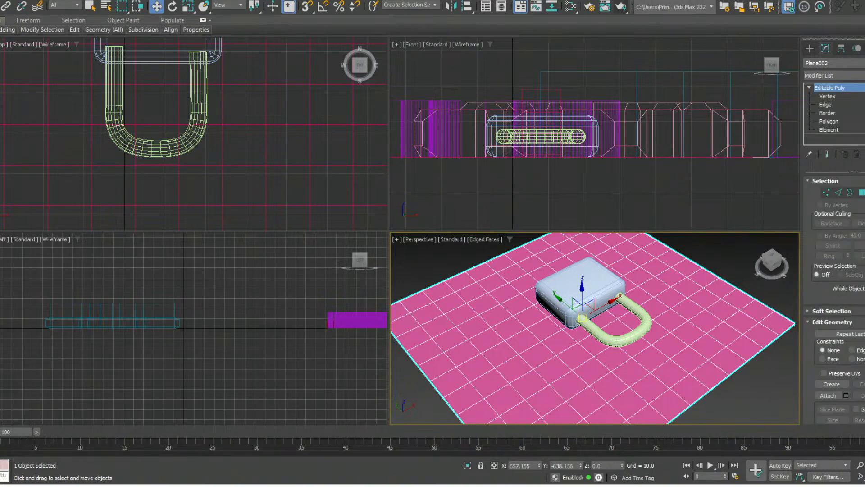
key("4")
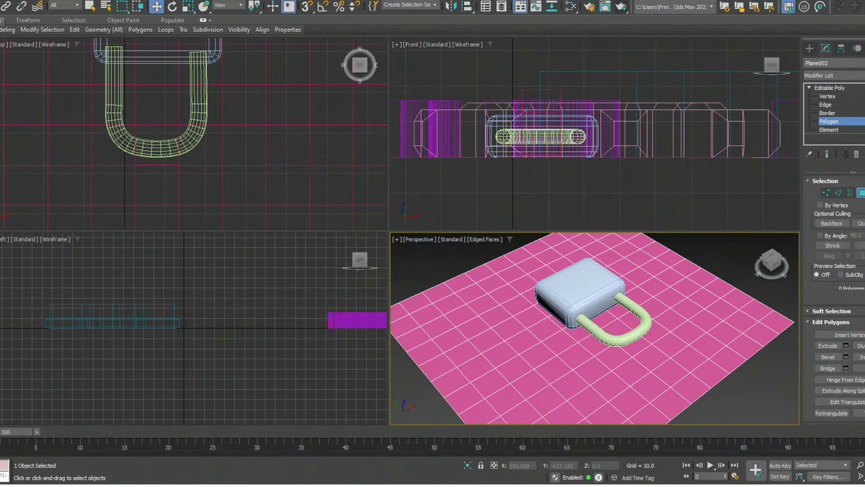
- Bevel the plane's polygon inside the padlock shackle upward twice, tapering it inward first and flaring it outward above
middle_click_drag(559, 327, 604, 324, "alt")
scroll(604, 324, "up", 3)
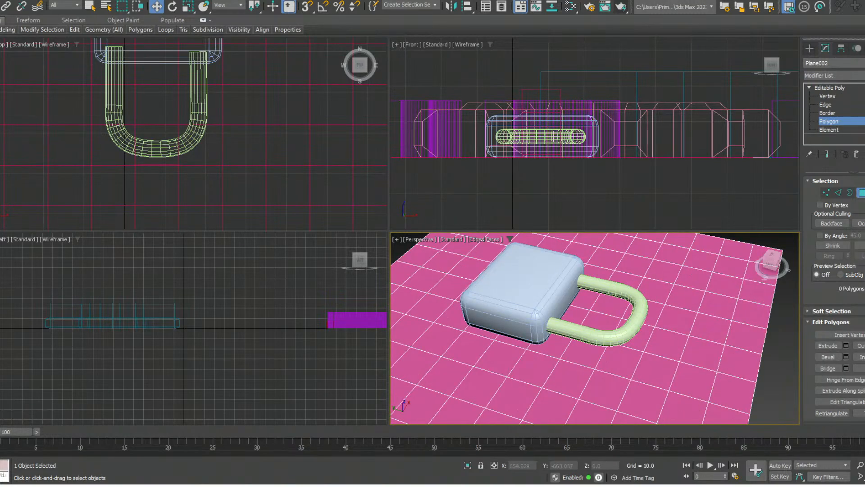
left_click(603, 321)
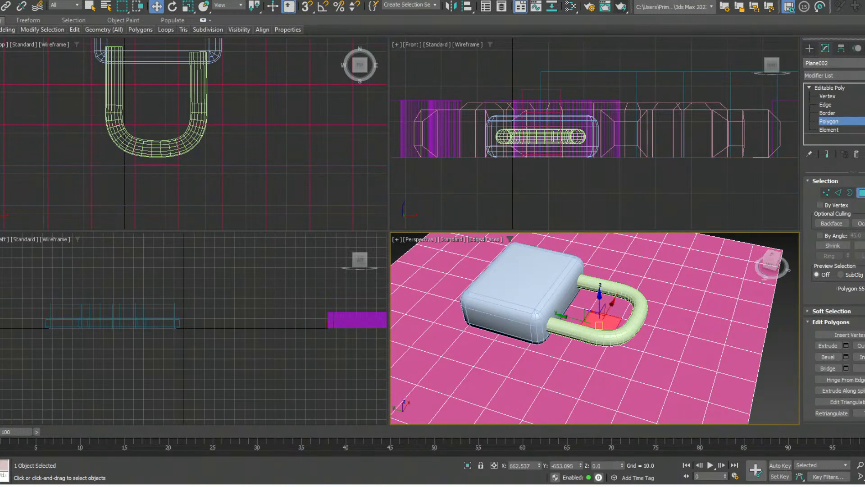
left_click(828, 357)
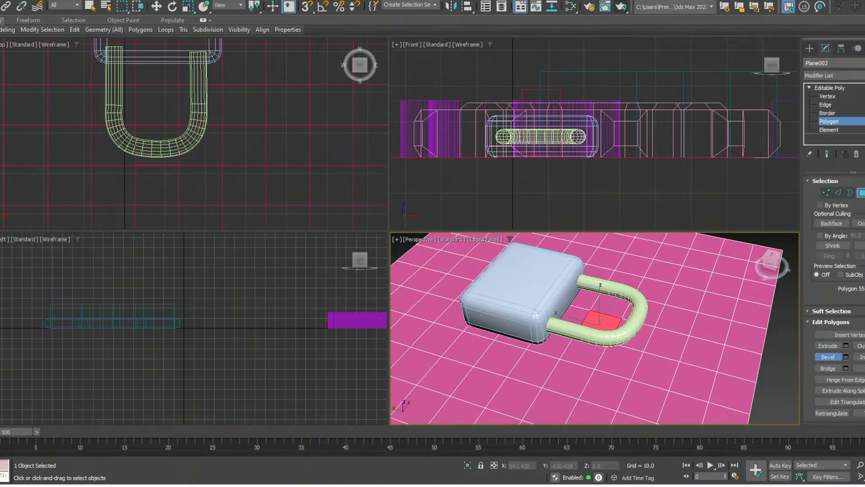
left_click_drag(600, 321, 600, 311)
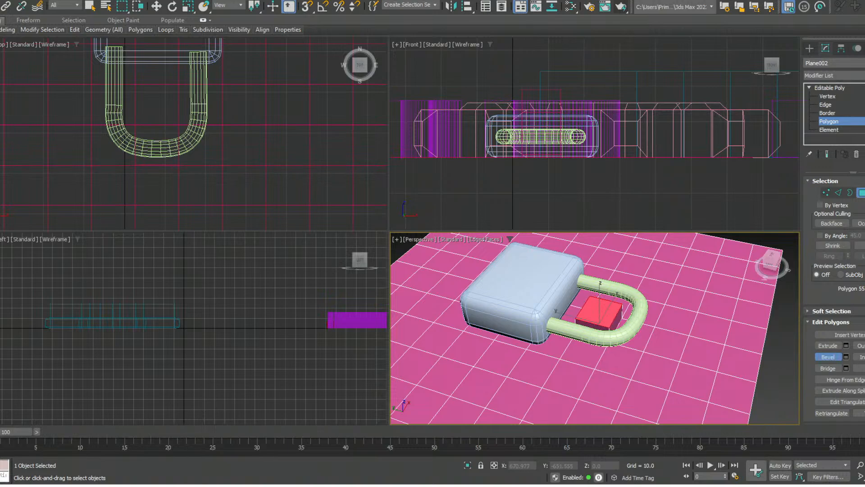
left_click(601, 313)
left_click_drag(600, 313, 601, 273)
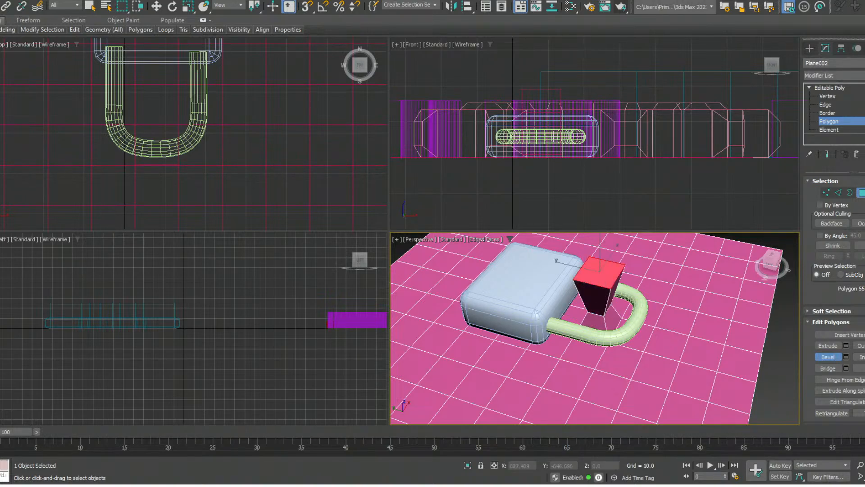
- Undo the flared upper bevel and extrude the tapered polygon inside the padlock shackle straight upward into a column
key("ctrl+z")
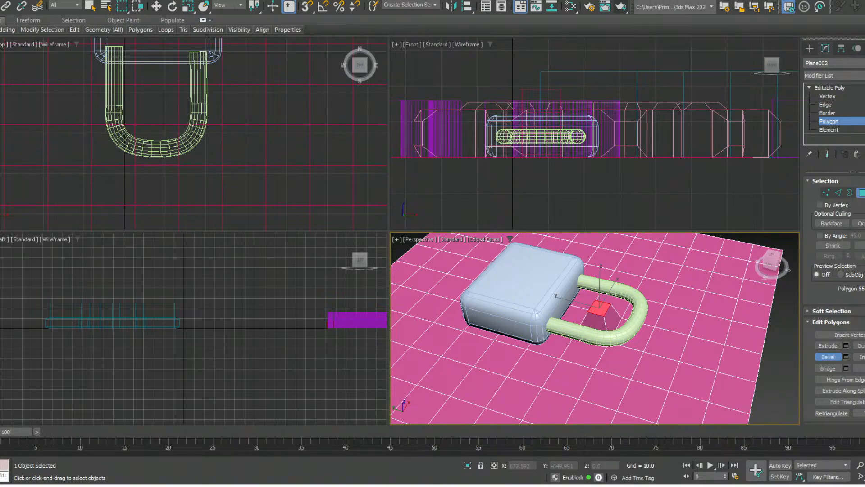
key("shift+e")
left_click_drag(600, 309, 600, 271)
- Extrude the column's upper side face outward in two stages to form a horizontal arm passing over the shackle
left_click(608, 279)
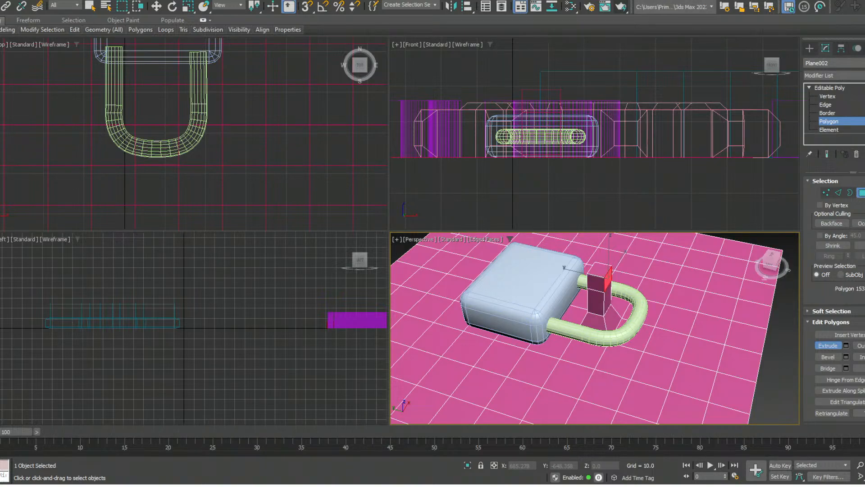
left_click_drag(608, 278, 609, 249)
left_click_drag(678, 295, 680, 292)
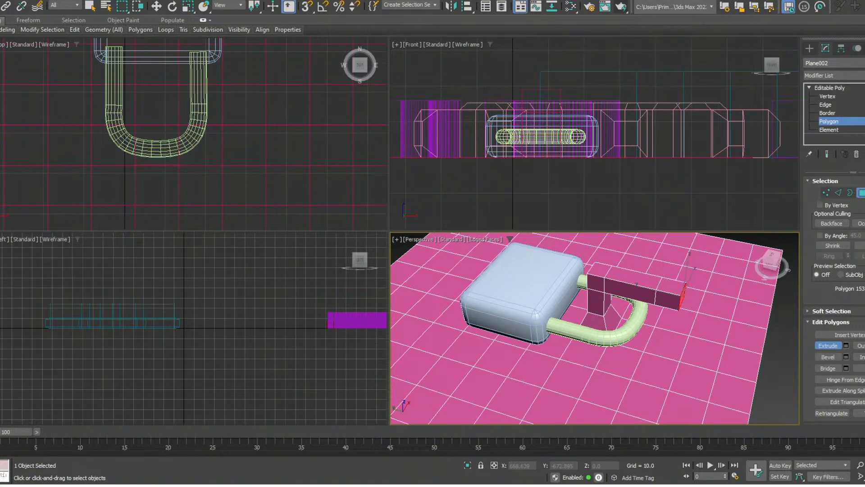
- Extrude the underside face at the arm's outer end downward to form a second leg outside the shackle
middle_click_drag(679, 301, 672, 257, "alt")
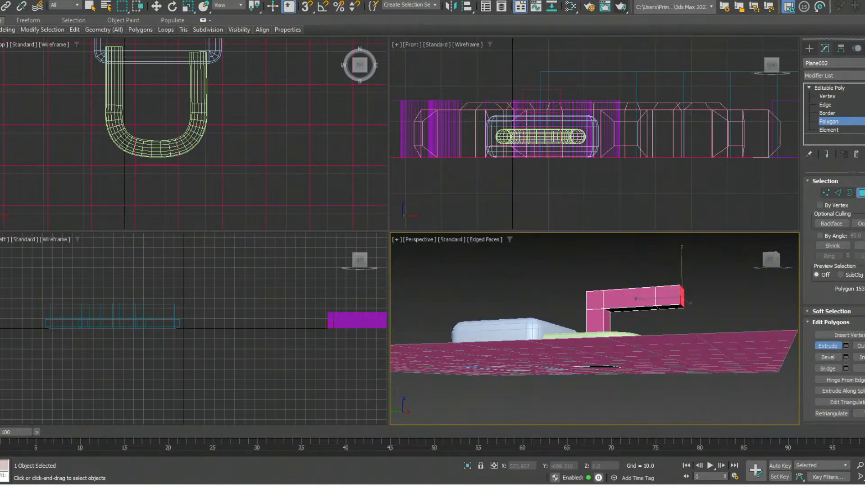
left_click(670, 307)
middle_click_drag(670, 307, 658, 342, "alt")
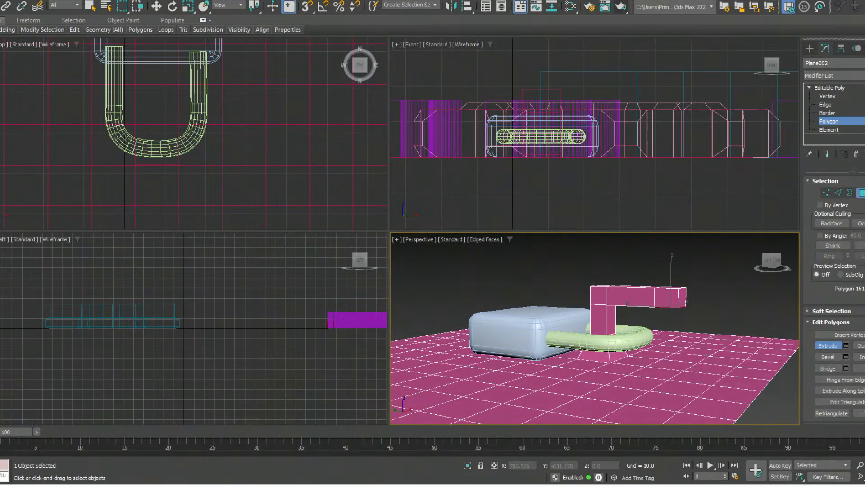
scroll(660, 300, "up", 4)
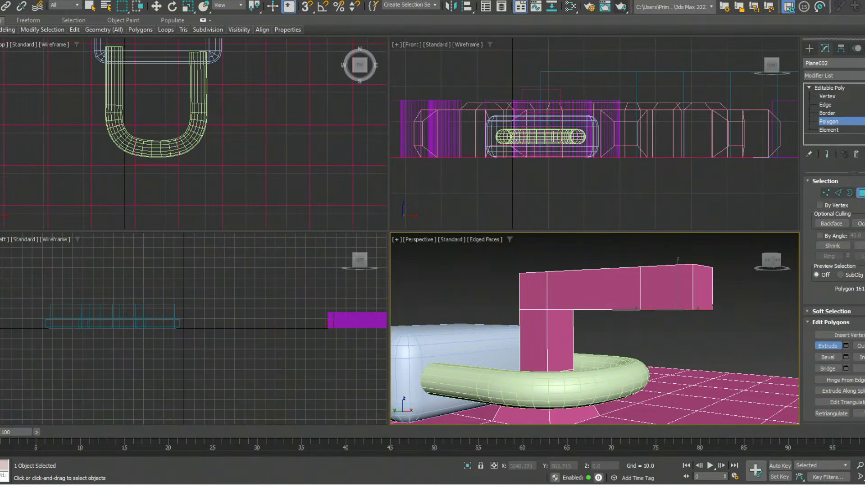
middle_click_drag(660, 311, 660, 298, "alt")
left_click_drag(674, 310, 674, 262)
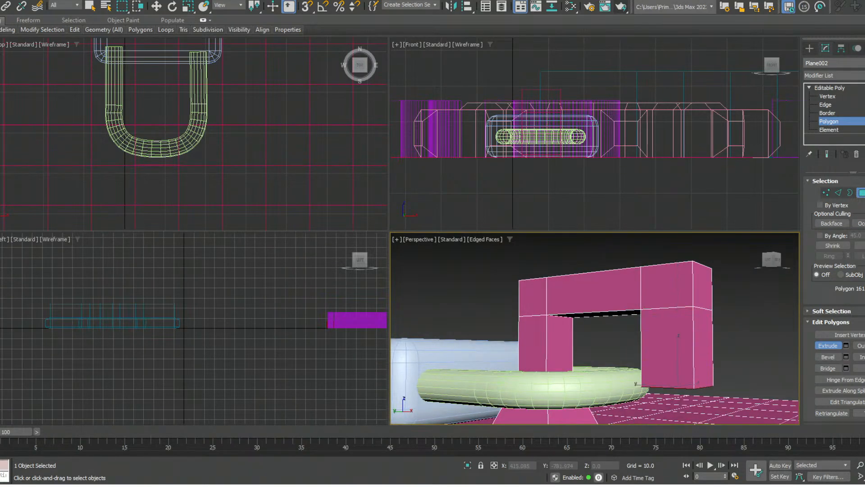
- Try to bevel the side face of the second leg and undo it
key("w")
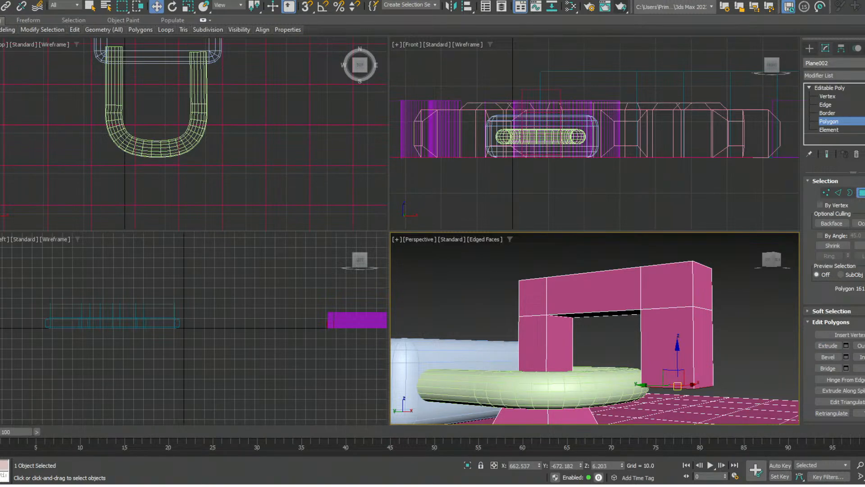
key("ctrl+shift+b")
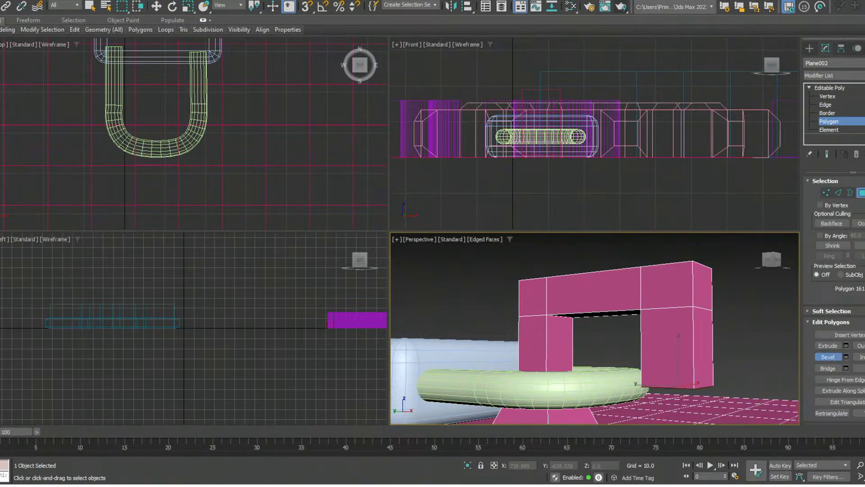
left_click_drag(667, 346, 667, 333)
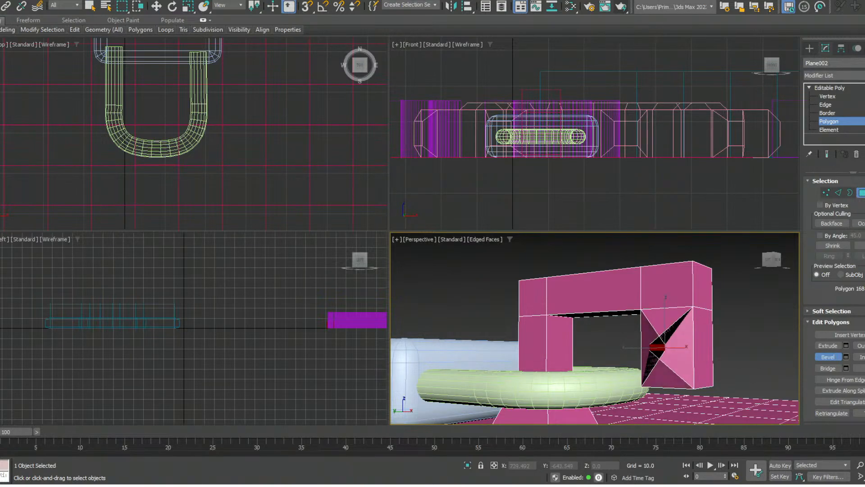
key("ctrl+z")
mouse_move(667, 335)
middle_mouse_down("alt")
mouse_move(658, 336)
mouse_move(664, 323)
middle_mouse_up("alt")
key("ctrl+z")
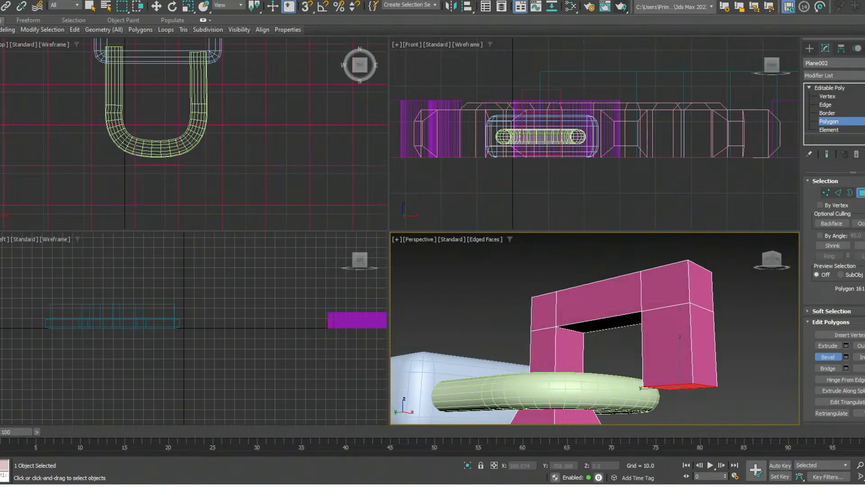
- Bevel the second leg's bottom face downward, flaring it outward into a wider foot
left_click_drag(679, 386, 679, 352)
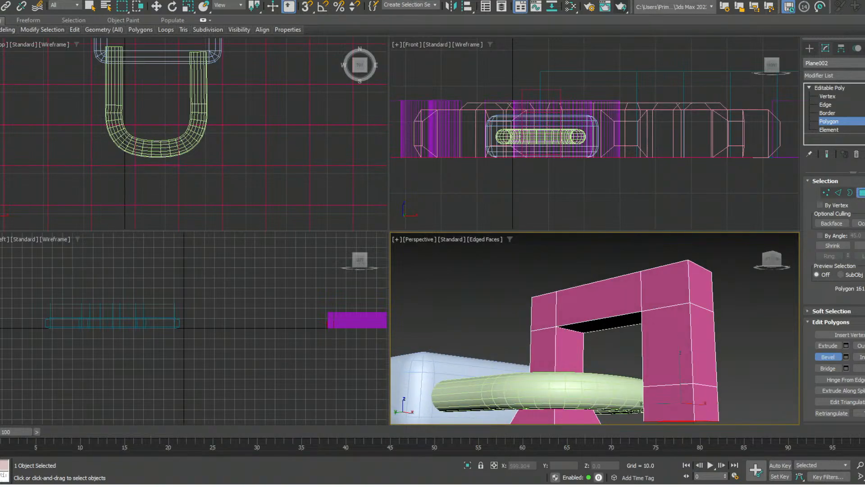
left_click(679, 352)
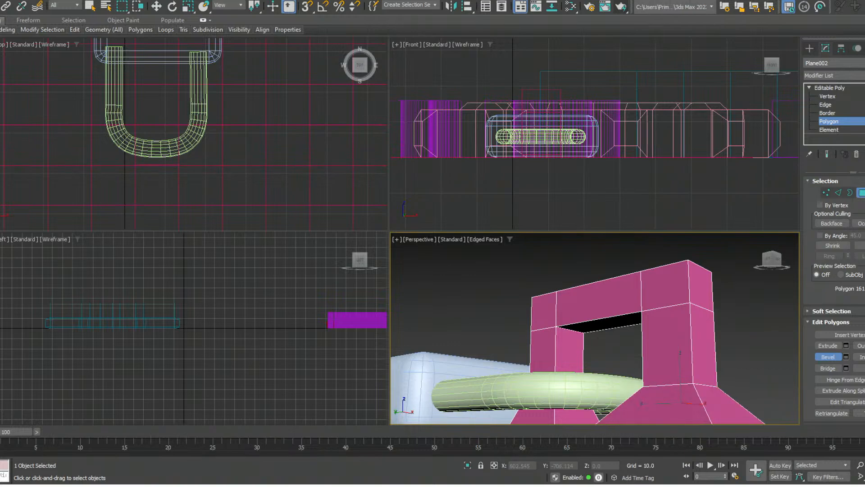
middle_click_drag(680, 352, 648, 325, "alt")
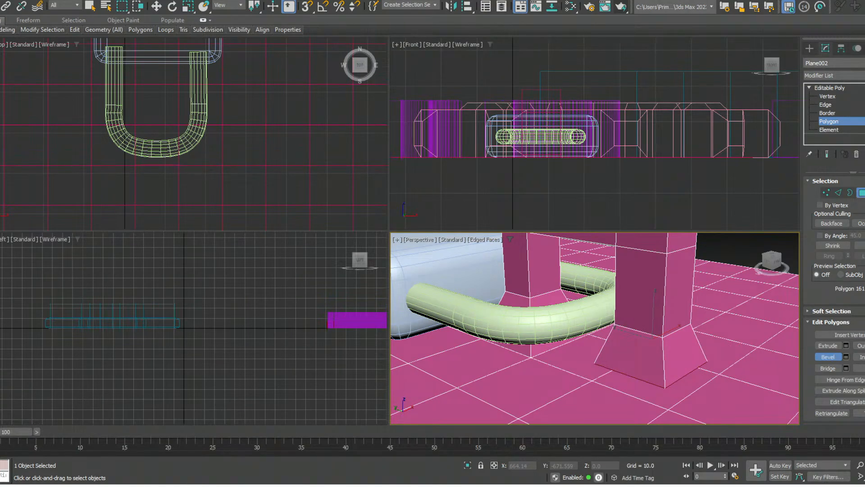
- Lower the flared foot's bottom face into the plane at a Z height of about -0.24 and leave polygon editing
left_click(656, 356)
key("w")
left_click_drag(652, 326, 652, 343)
left_click(861, 192)
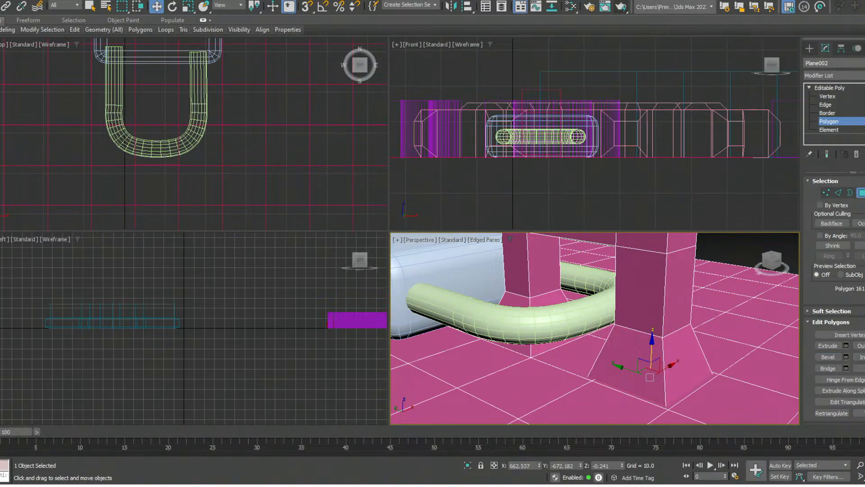
- Examine the finished arch around the padlock shackle from several angles, along with the surrounding scene
scroll(724, 317, "down", 4)
middle_click_drag(675, 319, 682, 322)
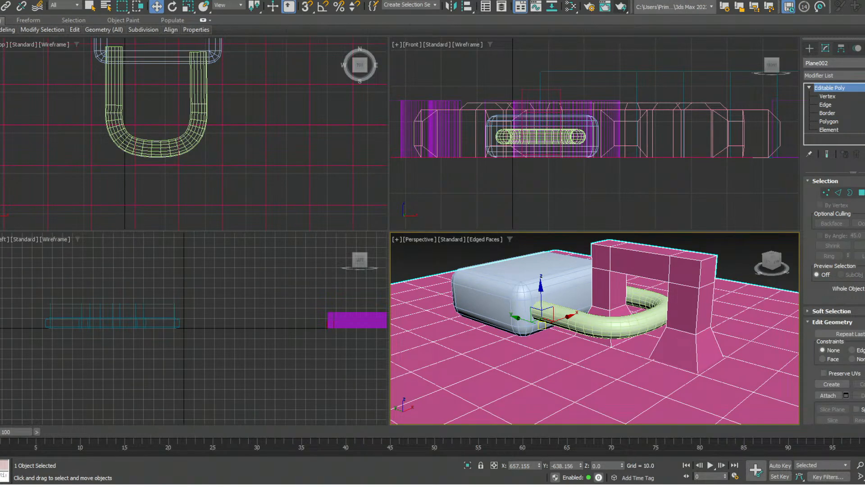
middle_click_drag(682, 323, 721, 312, "alt")
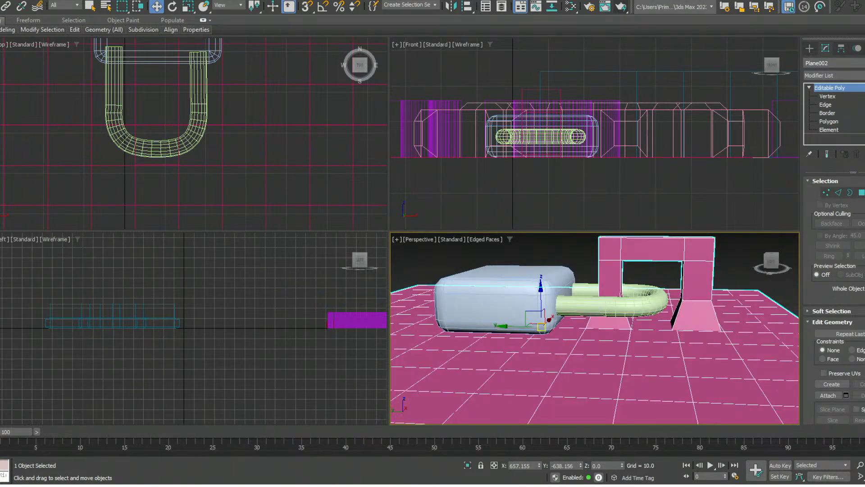
scroll(748, 365, "down", 8)
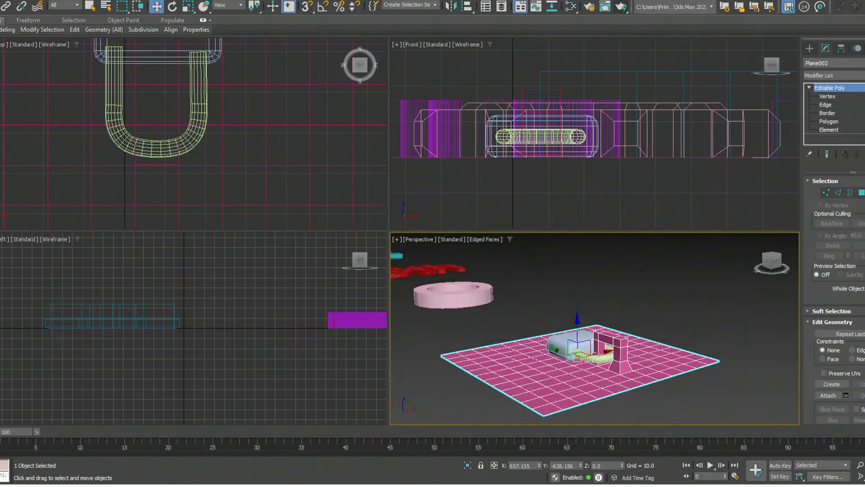
middle_click_drag(719, 355, 741, 359)
middle_click_drag(741, 359, 720, 372, "alt")
middle_click_drag(720, 372, 720, 325)
scroll(706, 361, "down", 5)
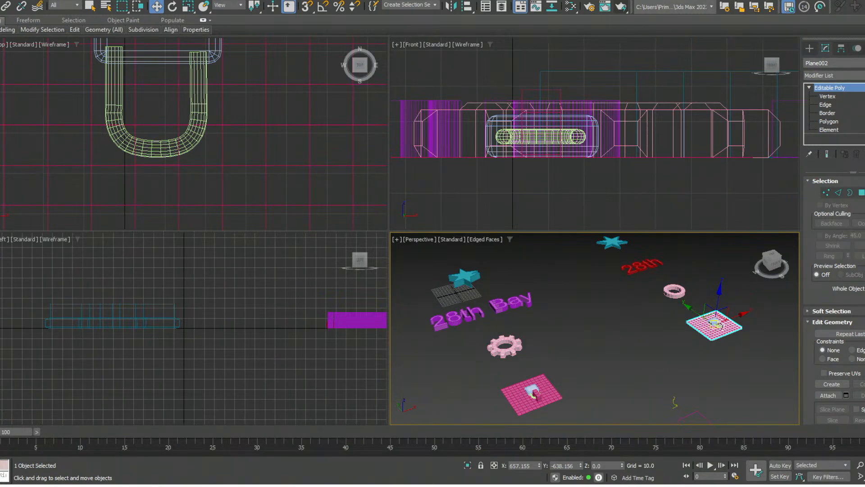
- Select the curved vase profile line near the large rectangle outline
scroll(705, 357, "down", 3)
middle_click_drag(720, 326, 663, 261)
scroll(708, 334, "up", 3)
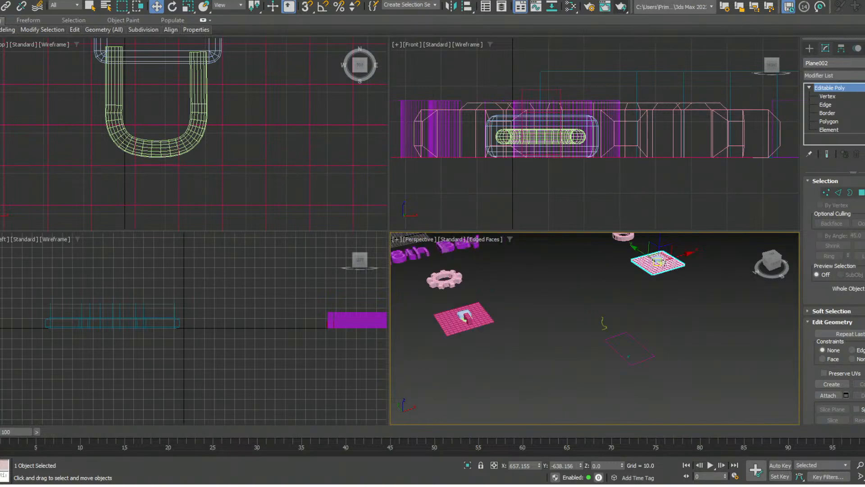
scroll(661, 261, "up", 4)
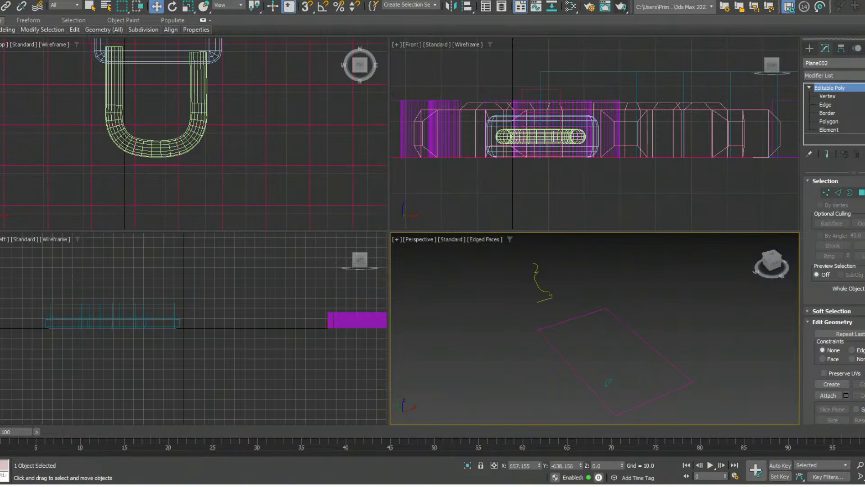
left_click(809, 88)
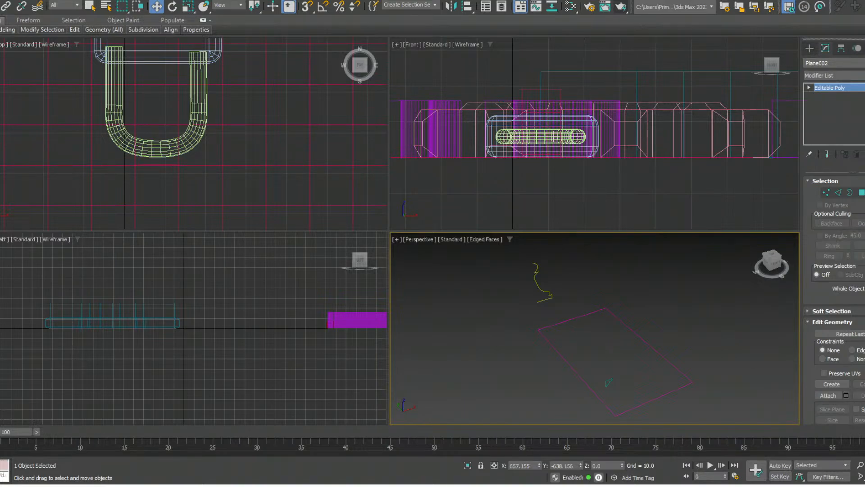
middle_click_drag(594, 329, 608, 333)
left_click(558, 296)
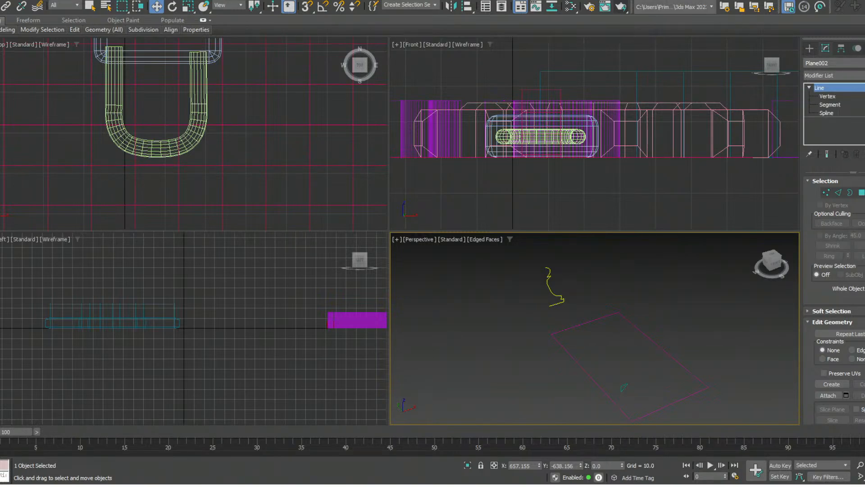
- Isolate the selected vase profile line from the rest of the scene
scroll(738, 130, "down", 6)
middle_click_drag(738, 131, 636, 178)
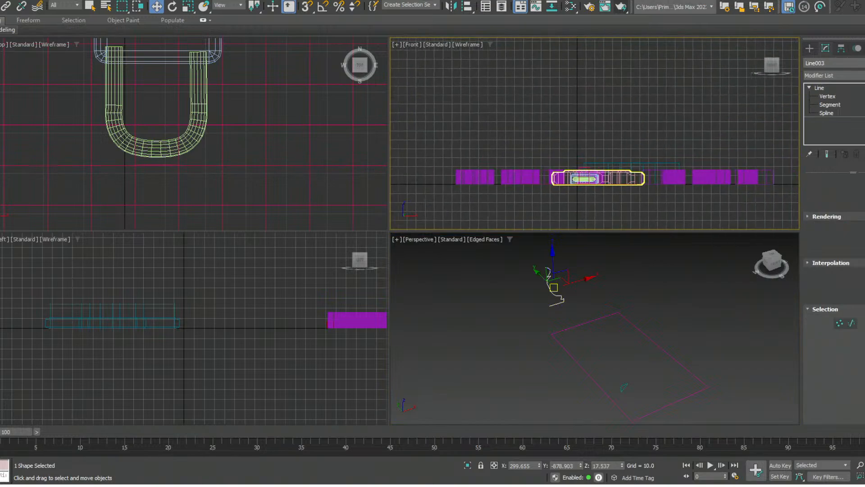
scroll(544, 173, "down", 5)
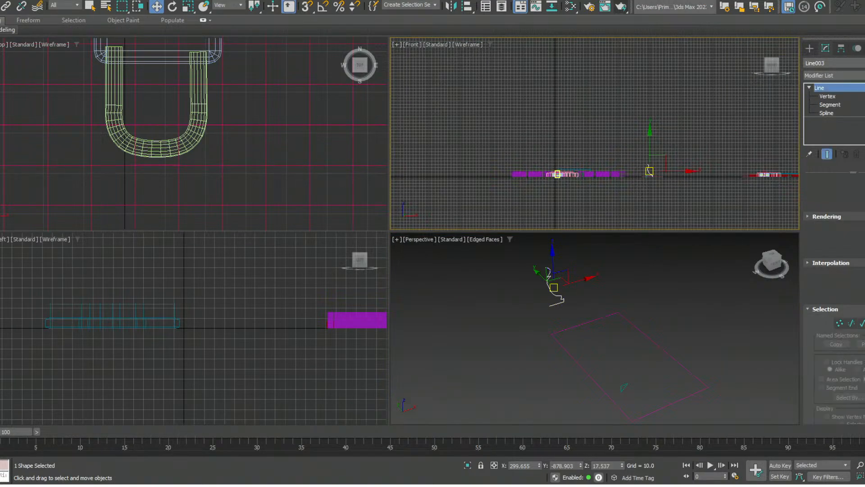
scroll(650, 171, "up", 8)
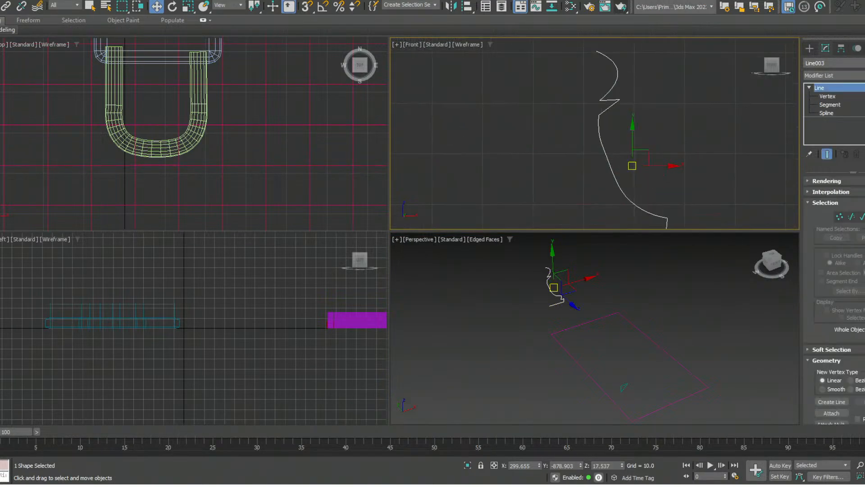
right_click(586, 319)
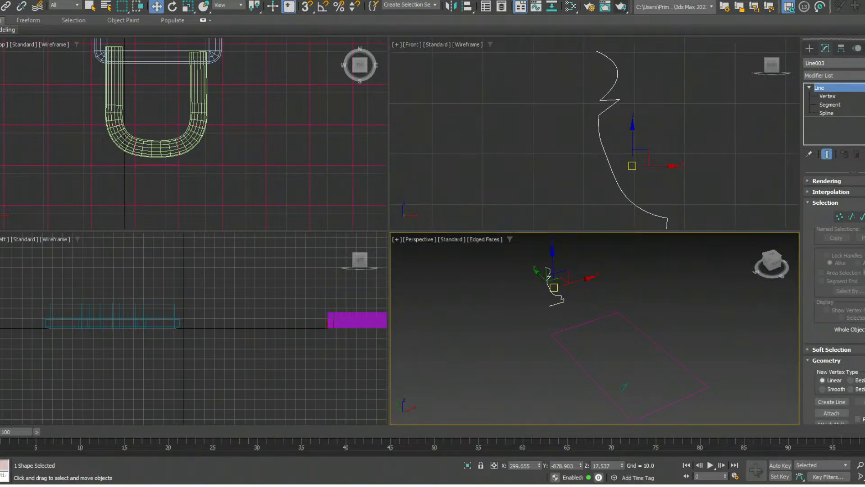
key("alt+q")
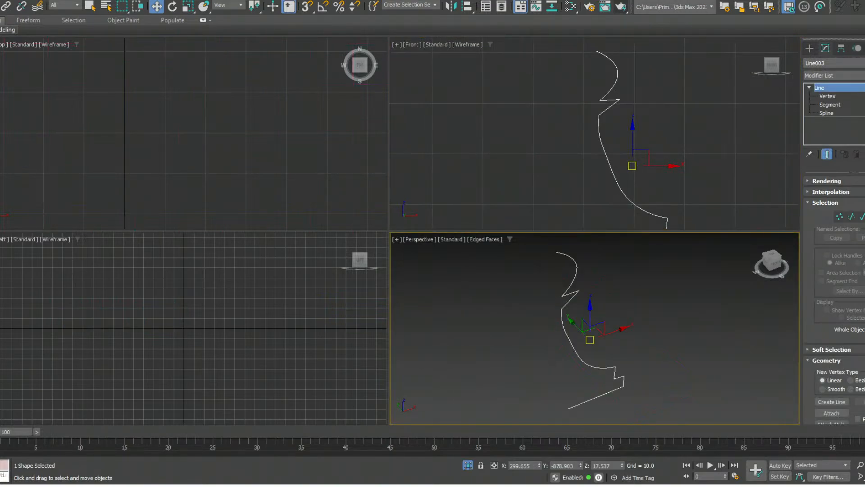
- Frame the isolated profile line in the Front, Top and Left viewports and view it in perspective
middle_click(631, 144)
key("z")
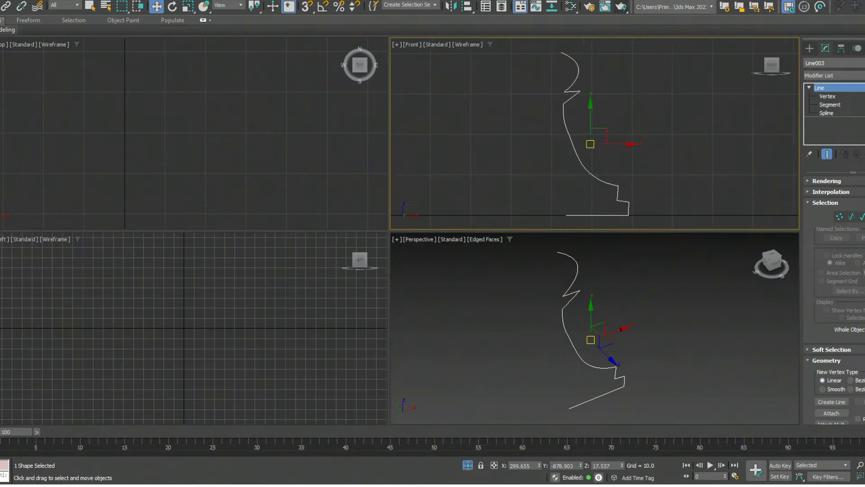
right_click(253, 140)
key("z")
right_click(234, 315)
key("z")
right_click(653, 316)
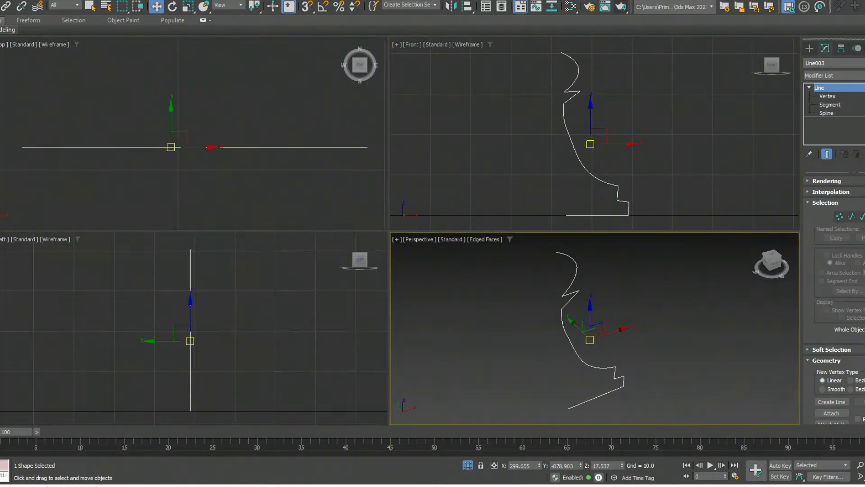
right_click(644, 149)
right_click(653, 306)
scroll(595, 383, "down", 4)
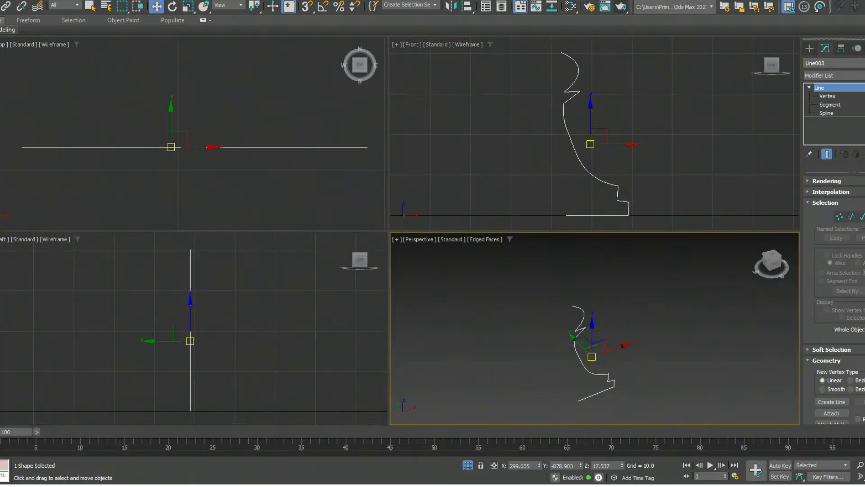
- Apply a Lathe modifier to the vase profile line and enter the modifier's Axis level
middle_click_drag(631, 144, 649, 144)
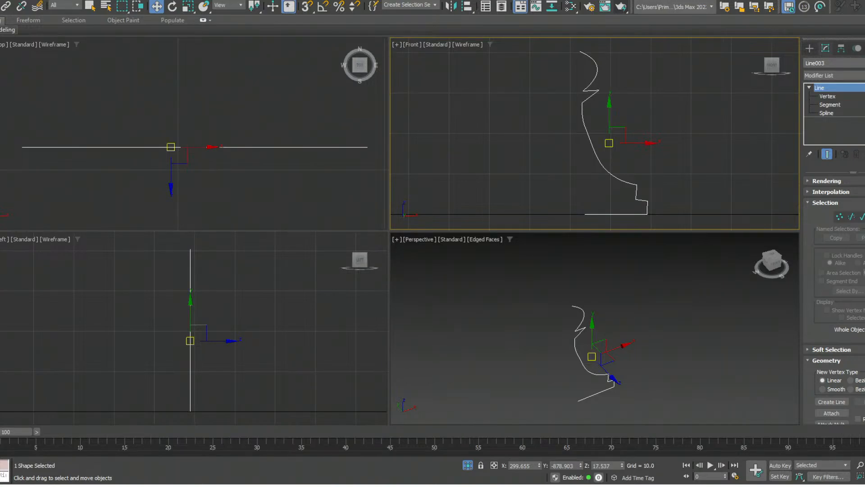
left_click(834, 75)
key("l")
key("Return")
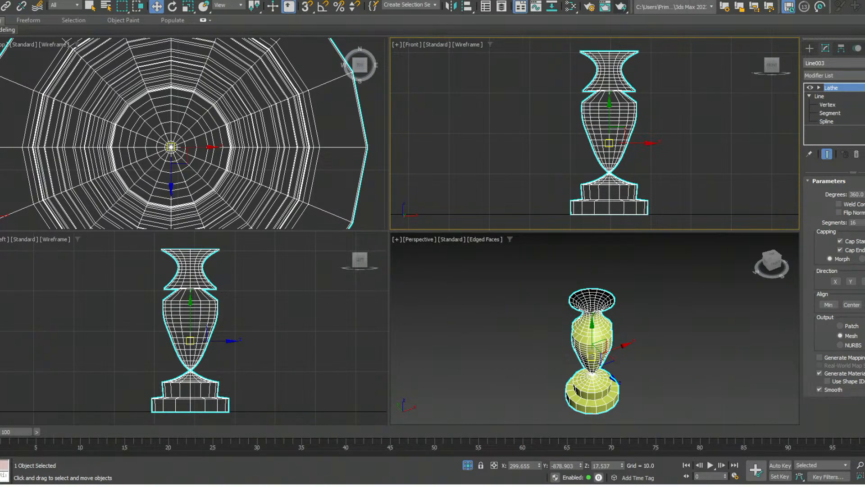
left_click(818, 88)
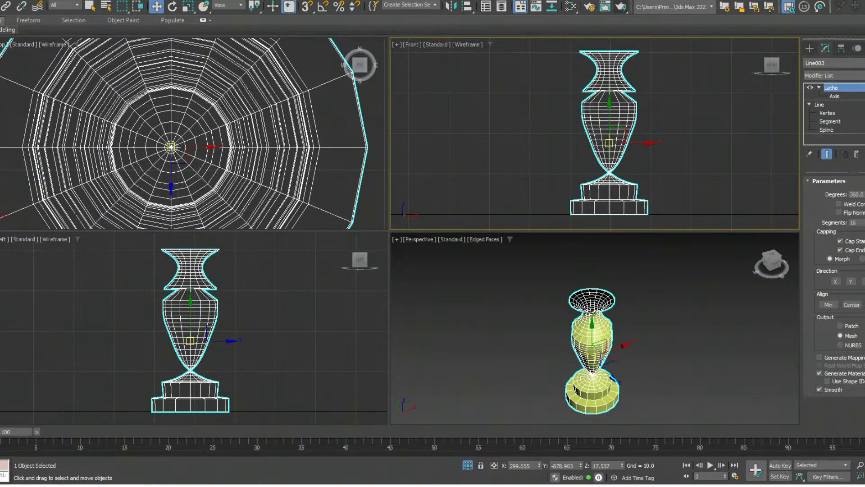
left_click(834, 97)
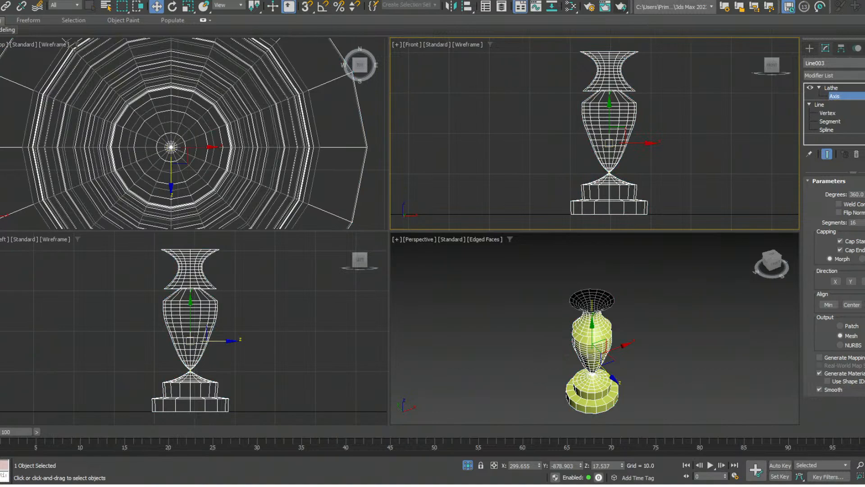
- Move the Lathe axis along X to about 290.2 to turn the vase into a pawn, and flip its normals
left_click_drag(636, 143, 635, 142)
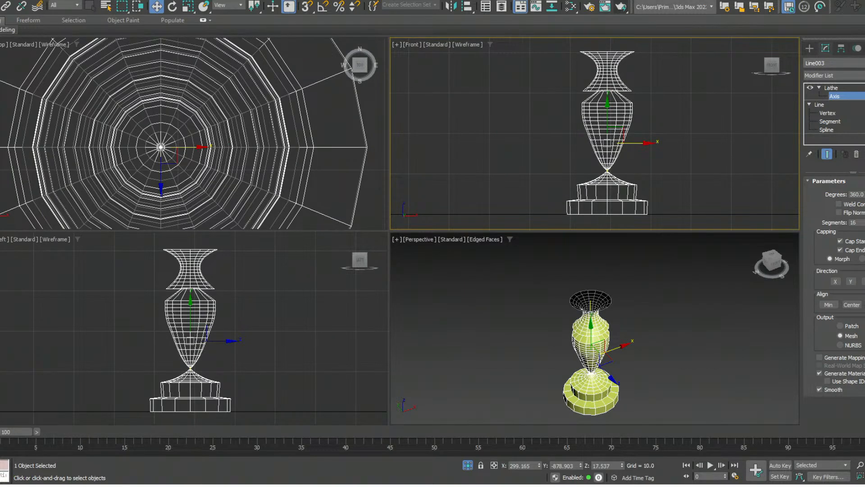
left_click_drag(634, 143, 598, 143)
middle_click_drag(624, 358, 623, 327, "alt")
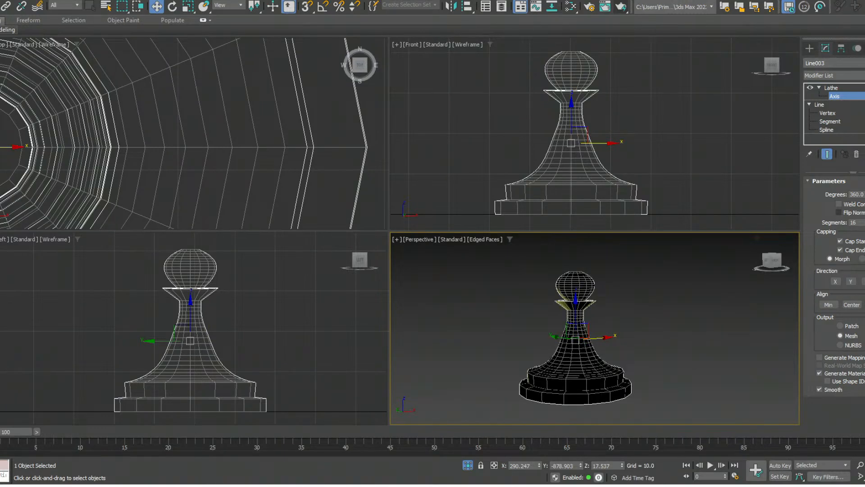
left_click(839, 212)
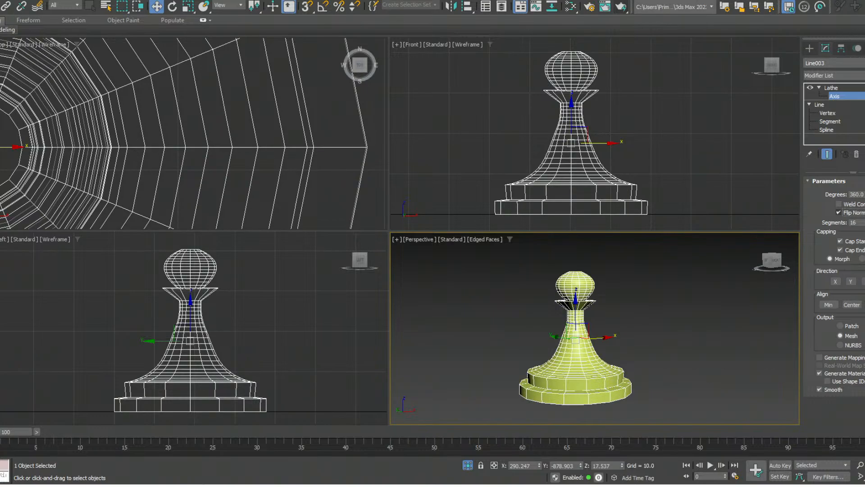
middle_click_drag(581, 338, 585, 345, "alt")
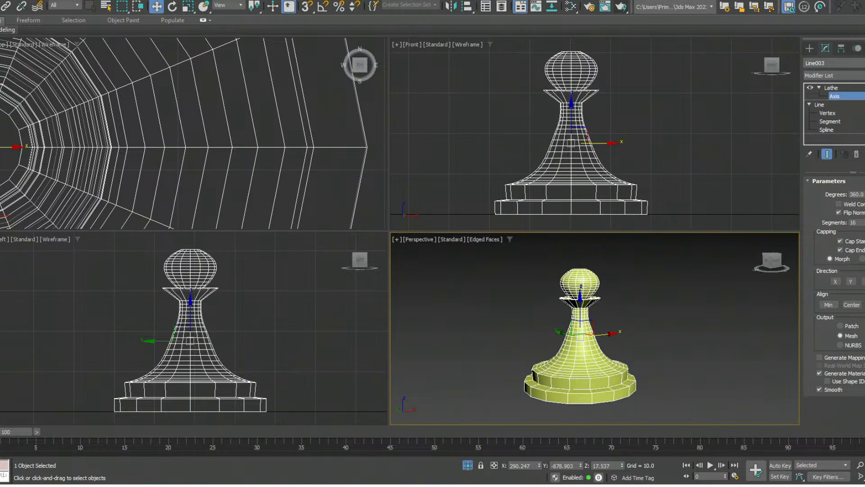
mouse_move(585, 345)
middle_mouse_down("alt")
mouse_move(589, 372)
mouse_move(584, 337)
mouse_move(585, 347)
middle_mouse_up("alt")
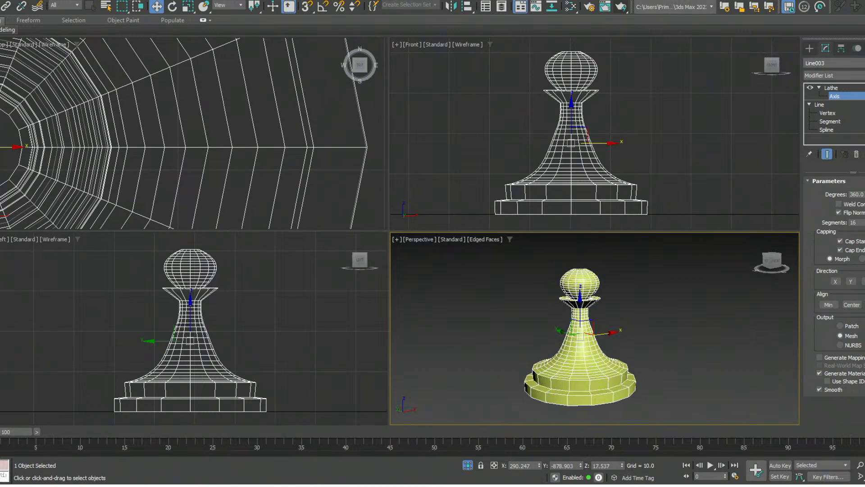
- Move the profile line's bottom inner vertex along X to about 290.4, closing the hole in the base with the end result shown
left_click(827, 113)
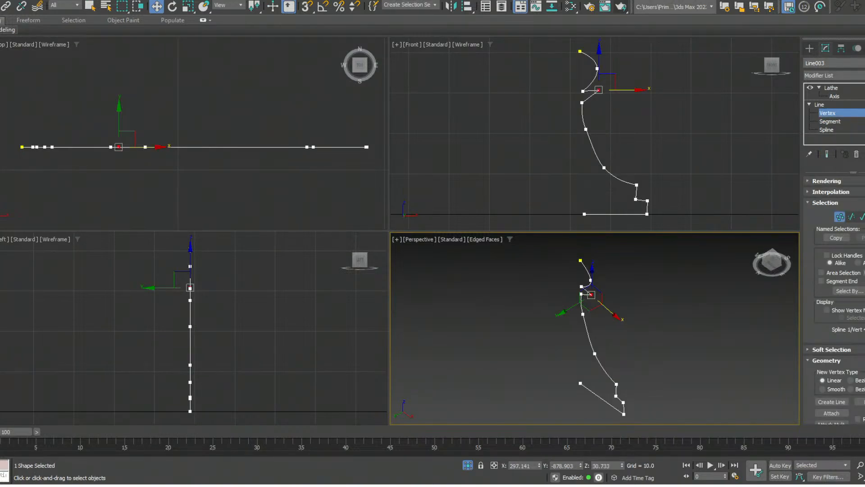
left_click(585, 214)
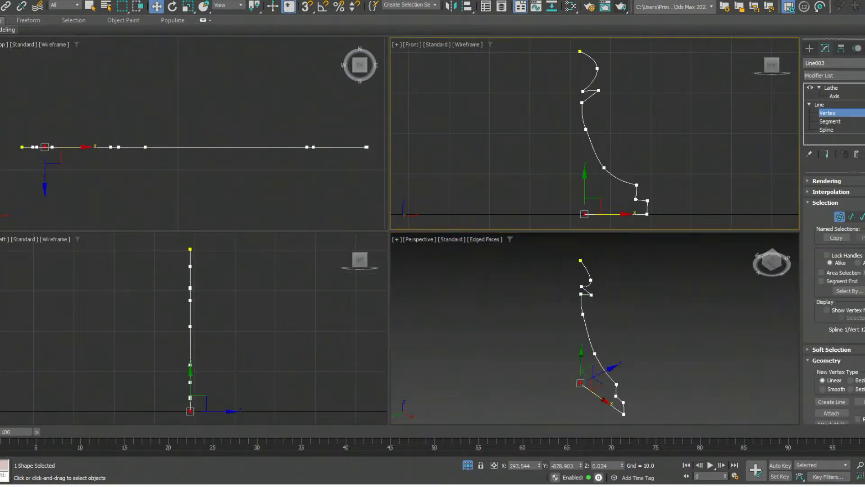
left_click_drag(612, 214, 607, 213)
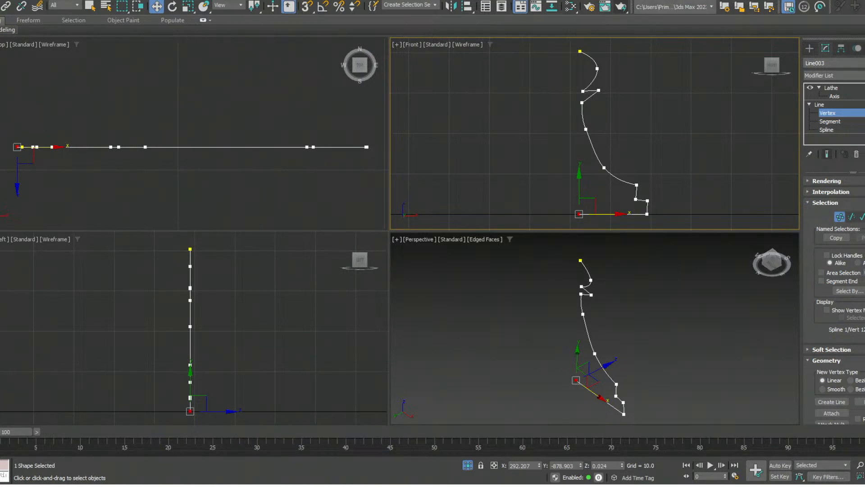
left_click(826, 154)
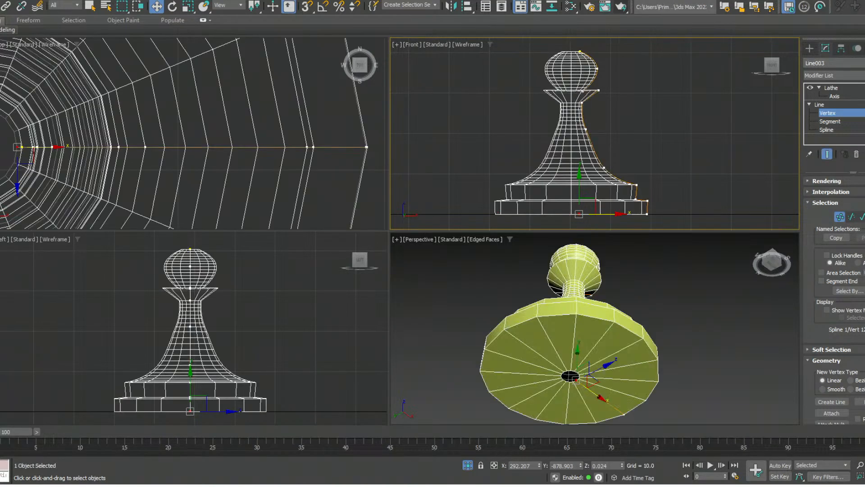
middle_click(595, 333)
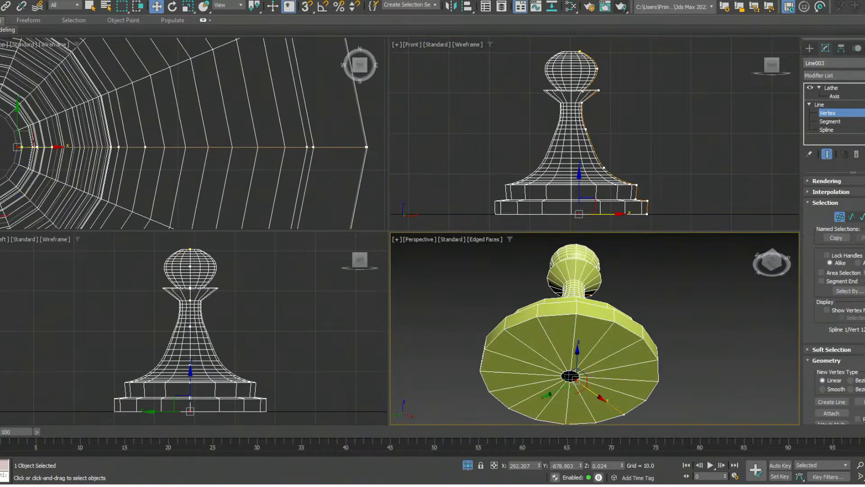
left_click_drag(596, 393, 591, 390)
left_click_drag(589, 389, 589, 389)
middle_click_drag(587, 325, 598, 422, "alt")
scroll(580, 393, "down", 5)
scroll(581, 393, "up", 3)
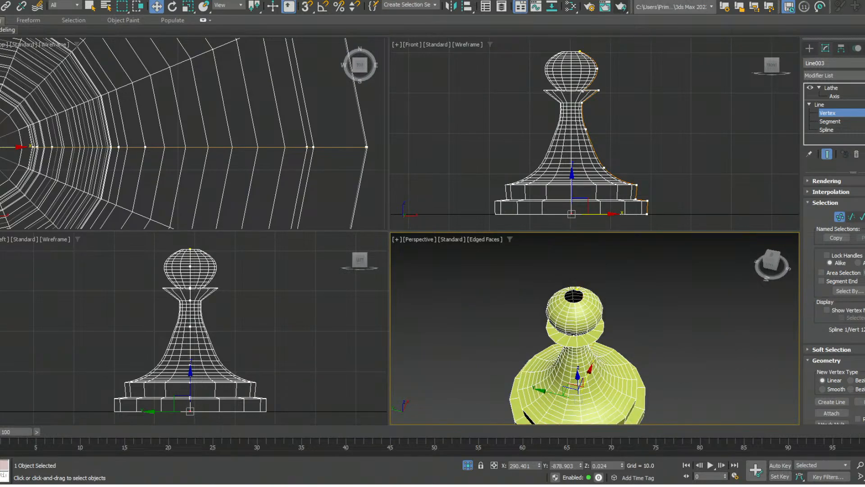
- Lower the widest vertex of the pawn's head to about Z 35.2
left_click(577, 289)
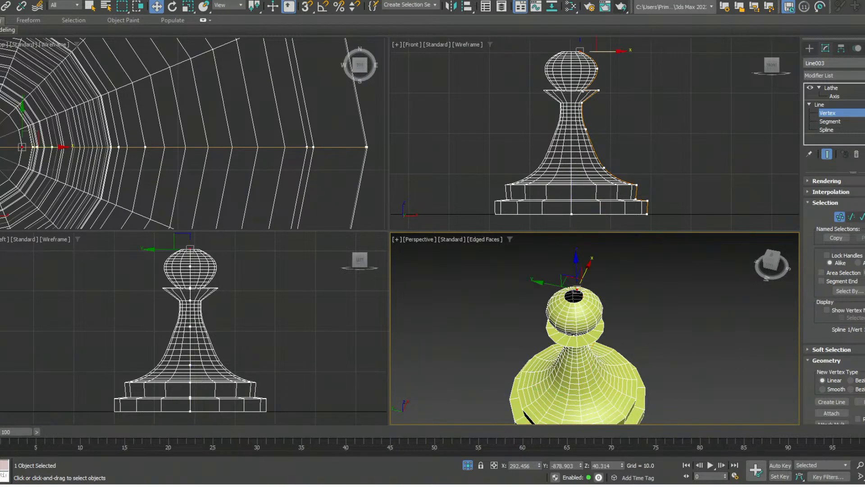
left_click(598, 67)
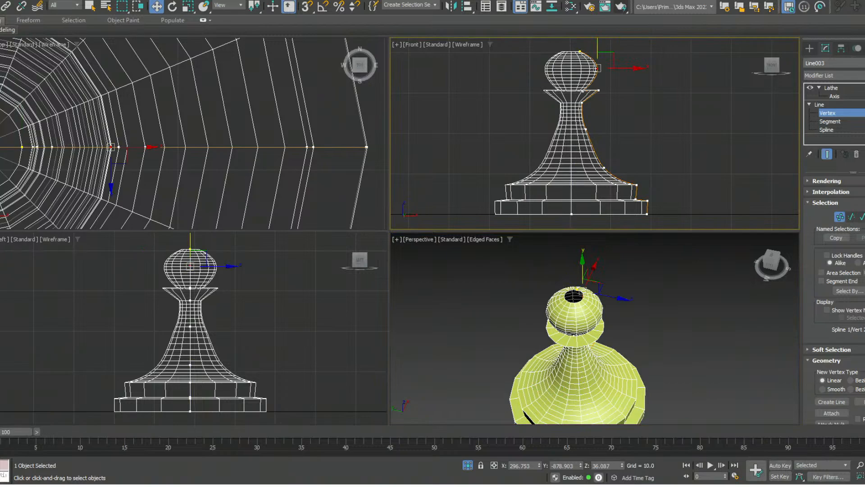
left_click_drag(597, 50, 598, 59)
- Examine the lathed pawn in perspective from several angles and distances
middle_click_drag(586, 351, 592, 299, "alt")
middle_click_drag(592, 300, 601, 259)
scroll(595, 324, "down", 5)
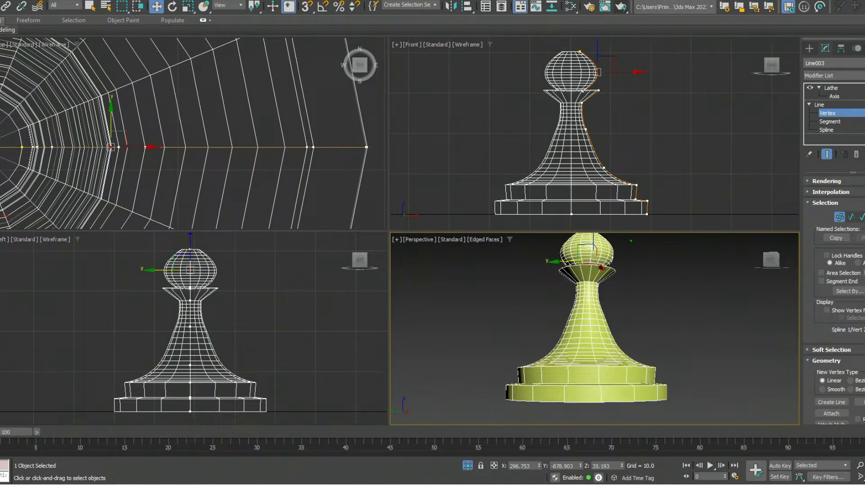
scroll(619, 288, "down", 6)
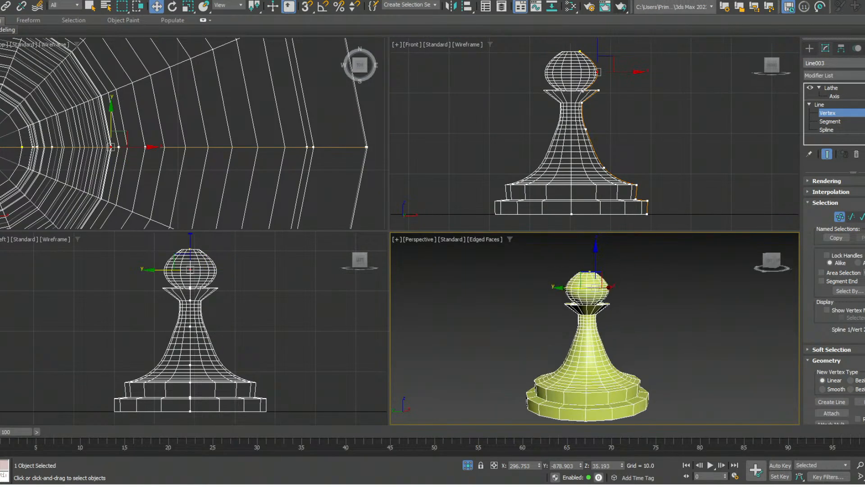
scroll(604, 306, "down", 2)
middle_click_drag(605, 307, 554, 331)
scroll(595, 328, "down", 2)
scroll(595, 328, "up", 4)
scroll(554, 331, "up", 3)
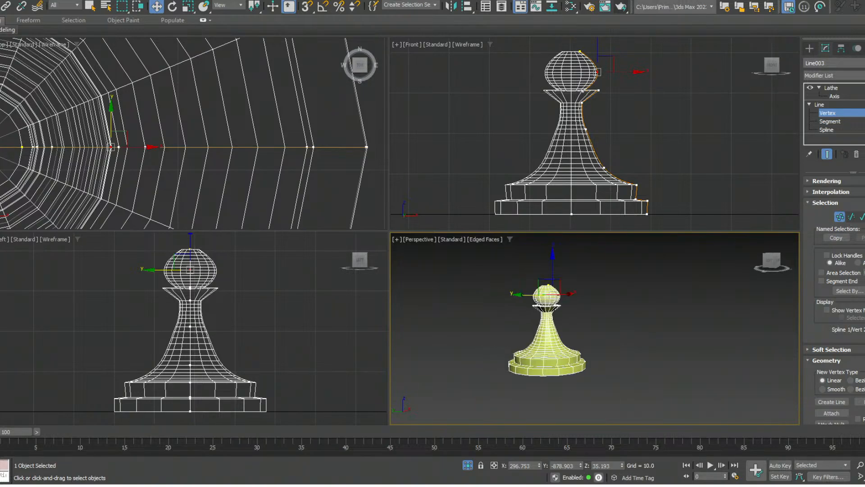
- Exit isolation, deselect the line's vertices, and frame the large rectangle and small stepped profile in perspective
key("alt+q")
middle_click_drag(559, 332, 546, 301)
left_click(653, 366)
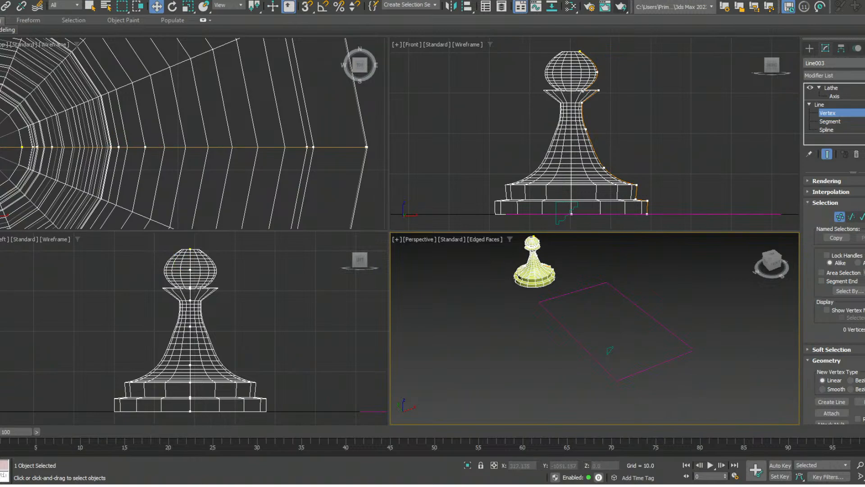
scroll(669, 364, "up", 5)
scroll(671, 367, "down", 5)
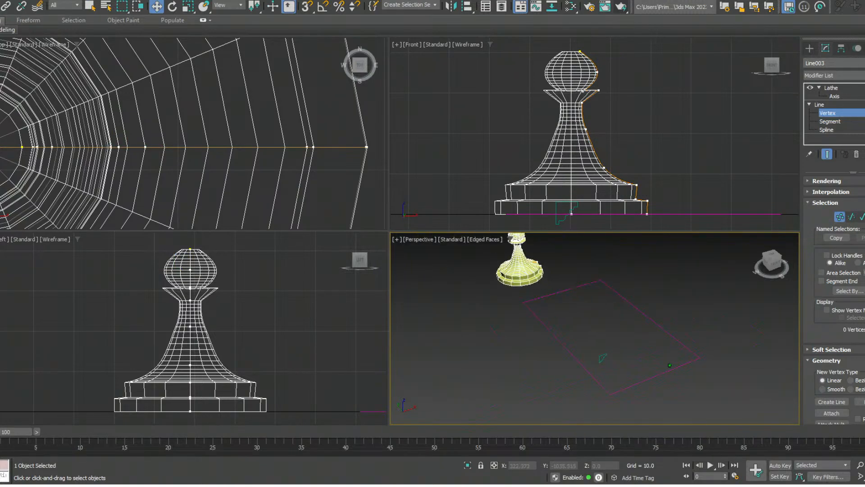
scroll(670, 365, "up", 3)
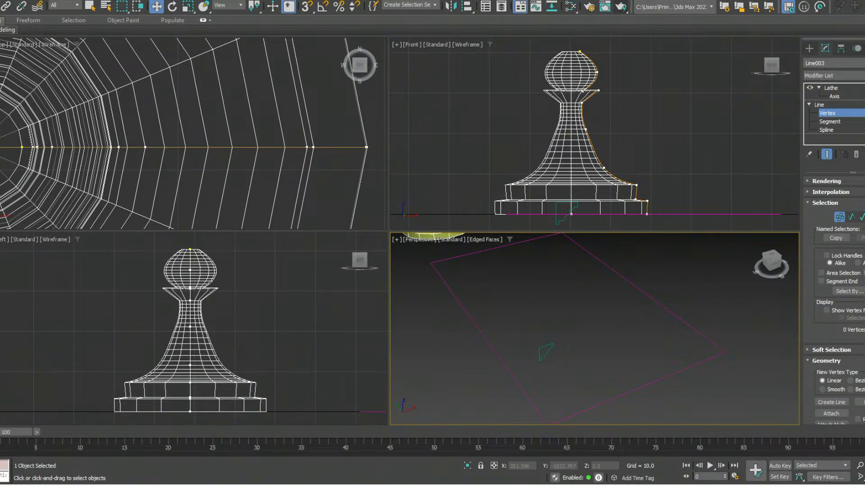
- Return the pawn's line to whole-object level and delete the pawn
left_click(703, 135)
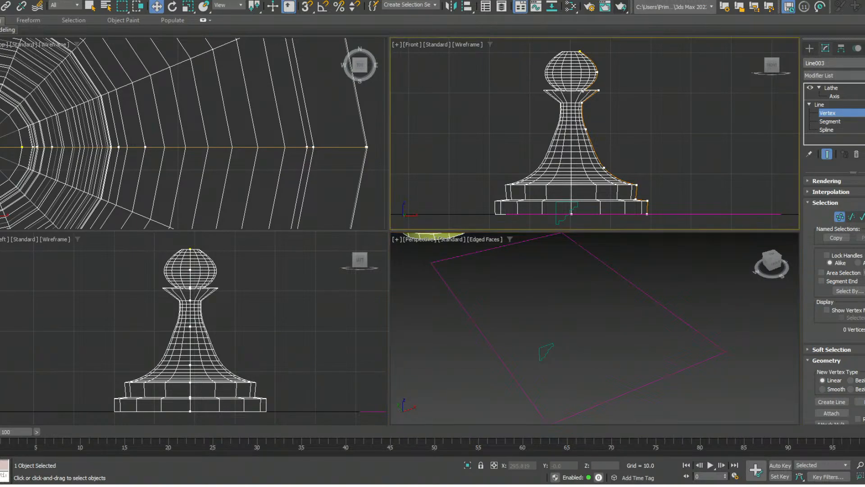
left_click(819, 104)
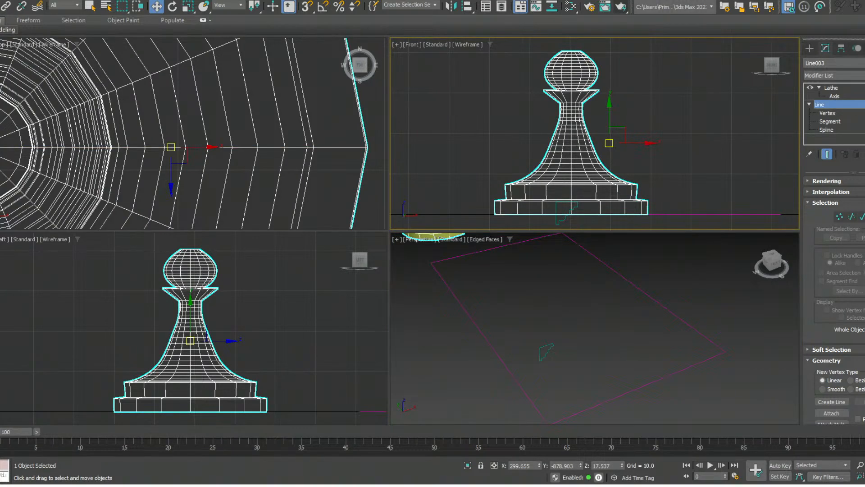
key("Delete")
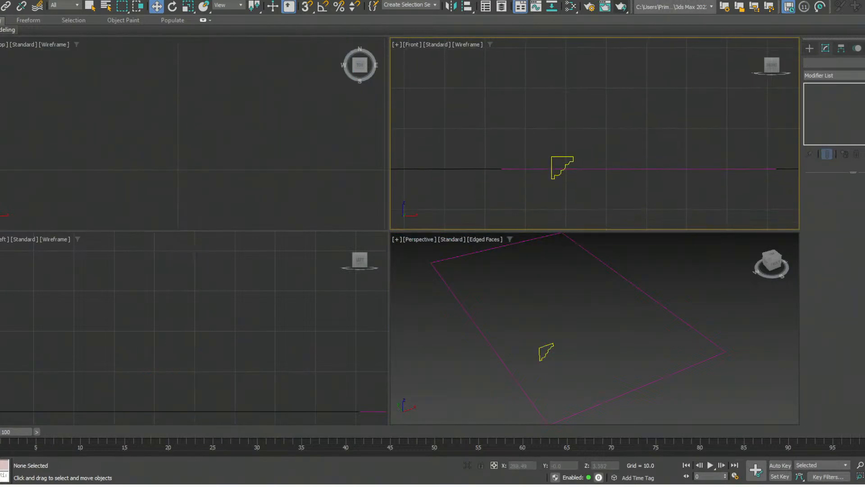
scroll(501, 172, "down", 2)
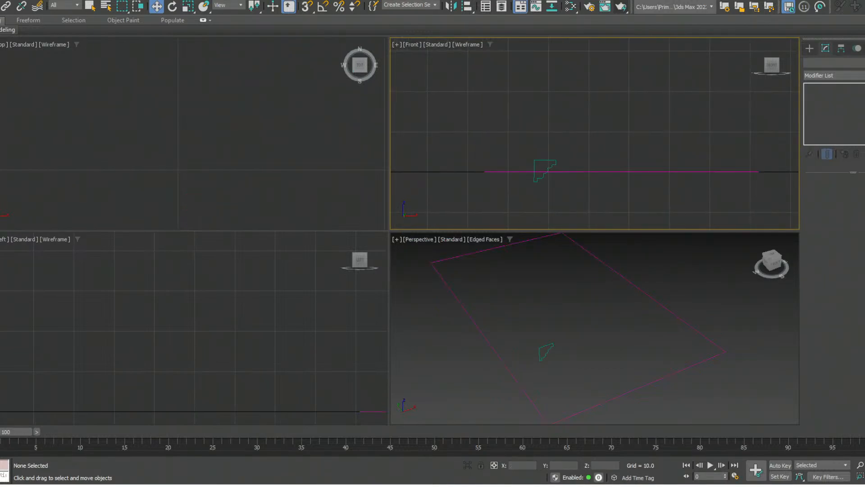
- Select the small stepped profile line and move it in the Front viewport to about X 280.8, Z 1.4
left_click(505, 364)
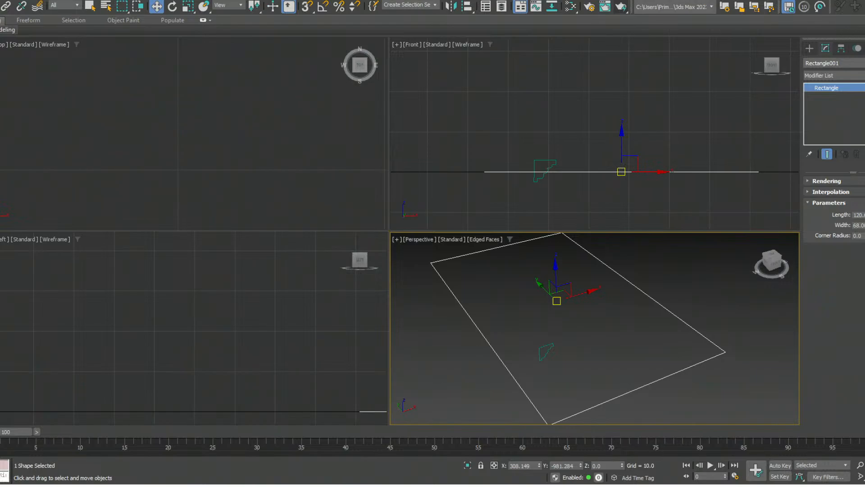
left_click(548, 170)
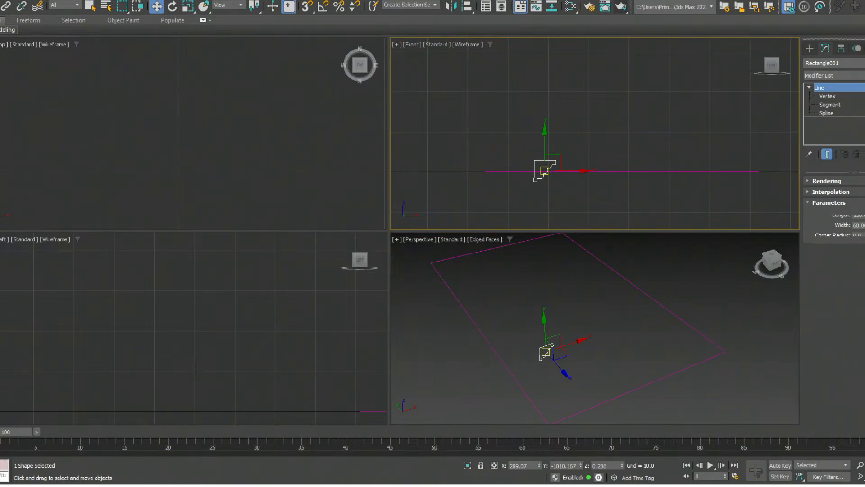
left_click_drag(548, 167, 514, 163)
left_click_drag(496, 156, 559, 167)
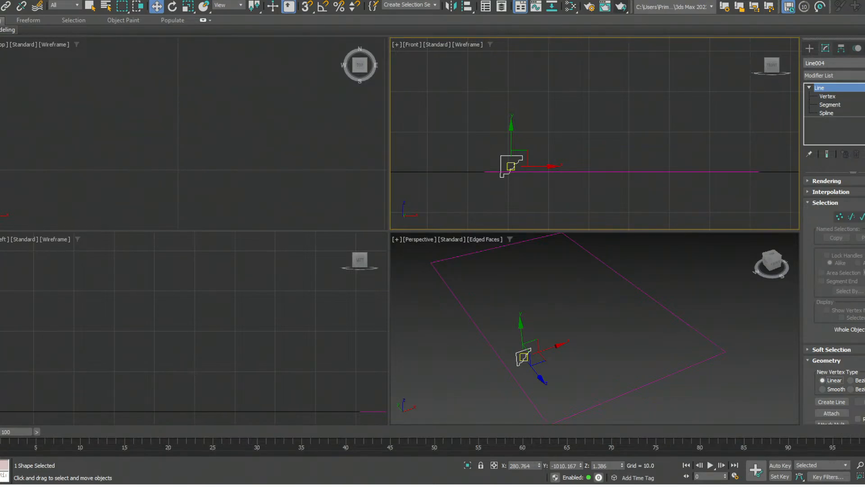
- Add a Sweep modifier to the large rectangle and choose the Tee built-in section
right_click(595, 334)
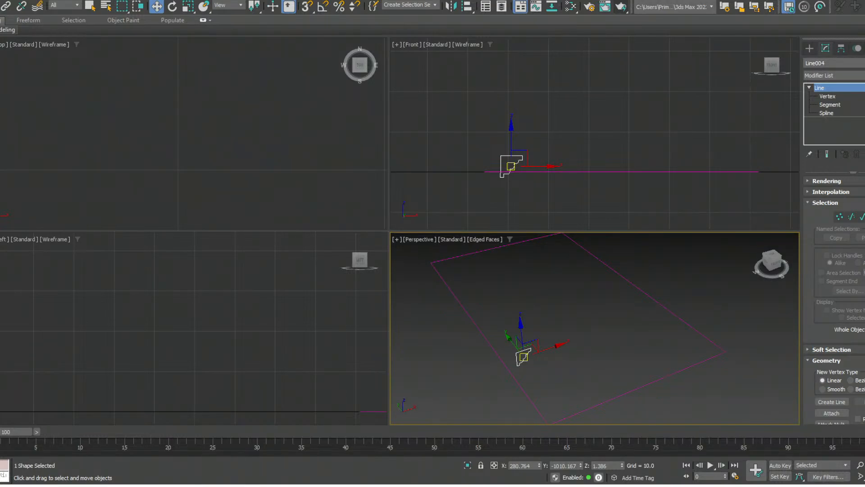
left_click(693, 327)
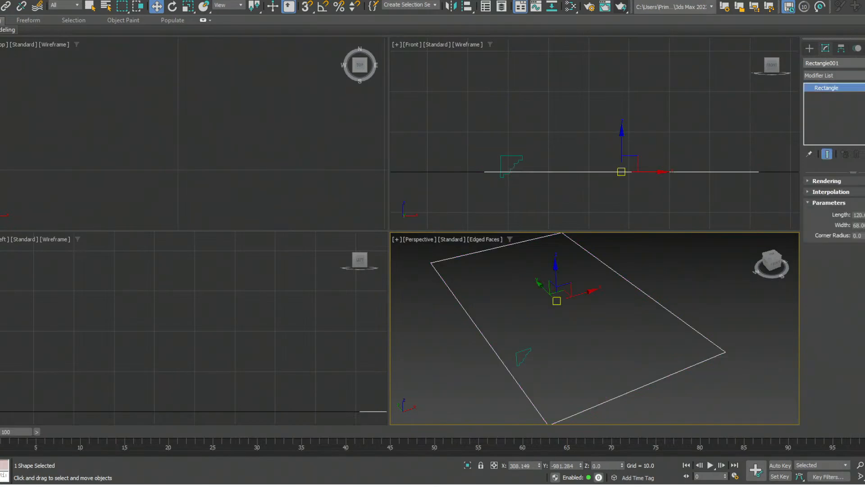
left_click(860, 75)
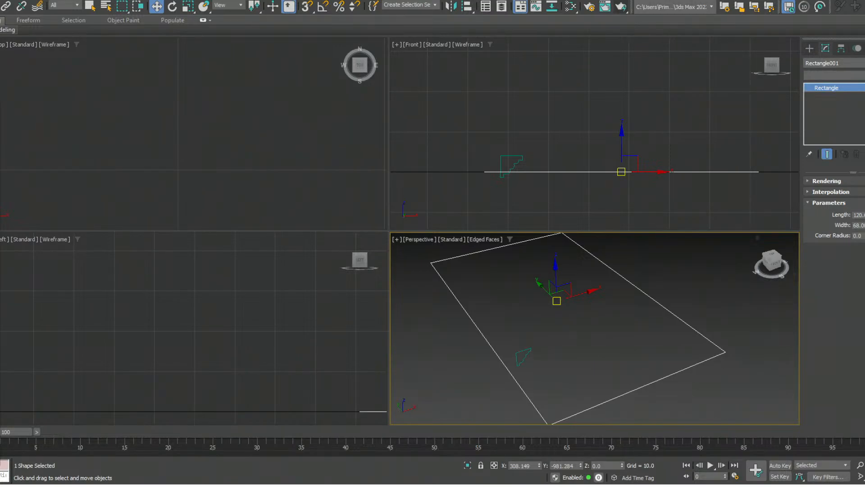
type("sw")
key("Return")
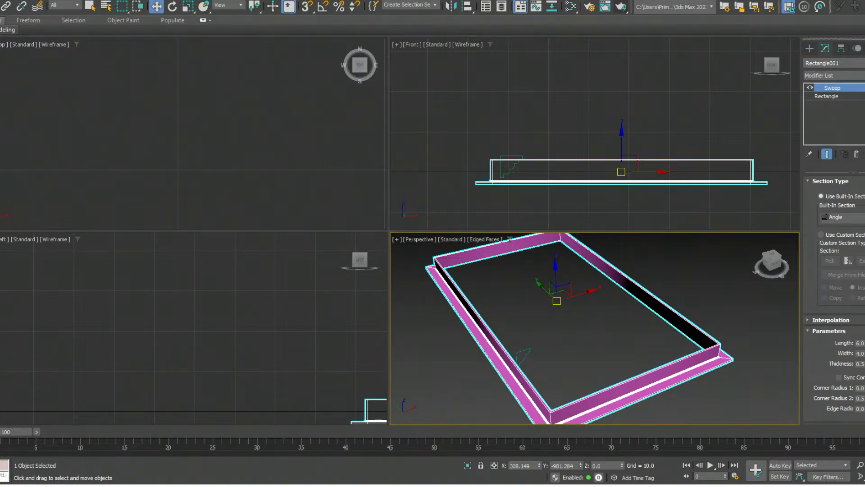
left_click(835, 285)
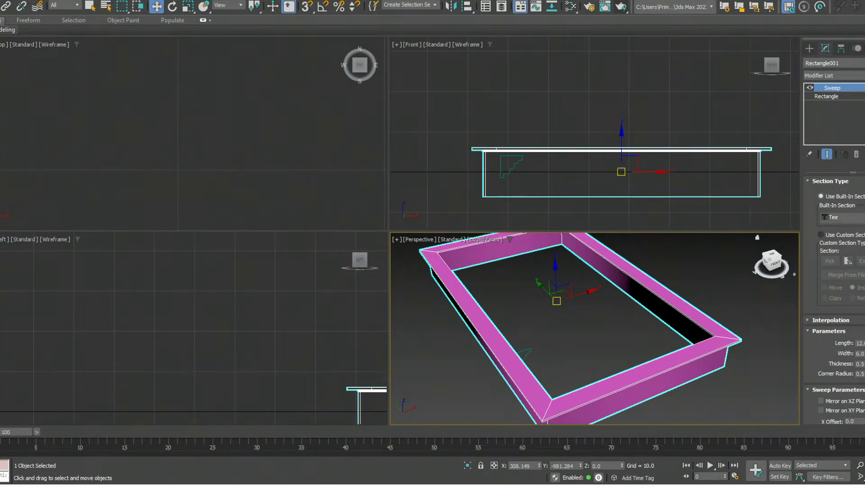
- Switch the rectangle's Sweep to a custom section and pick the small stepped profile as its shape
left_click(821, 234)
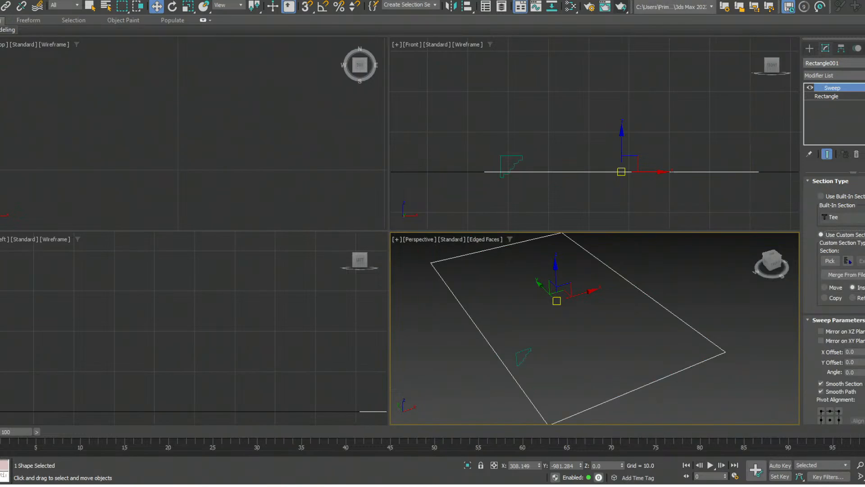
left_click(523, 356)
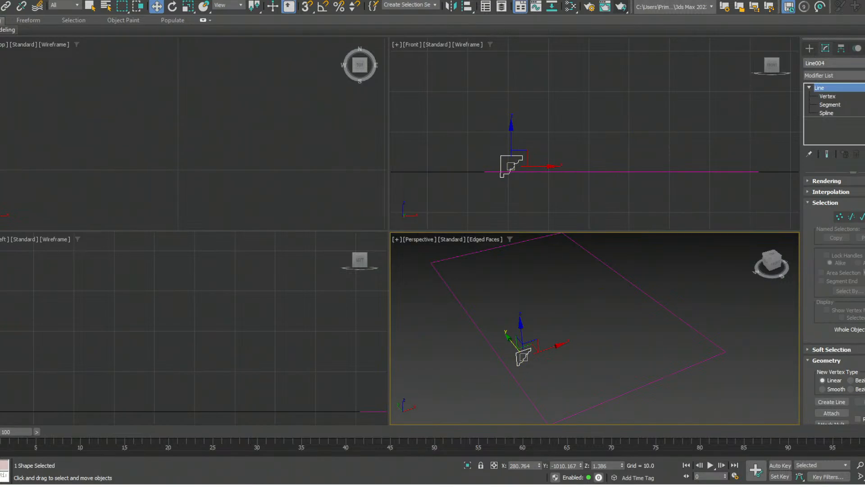
left_click(501, 359)
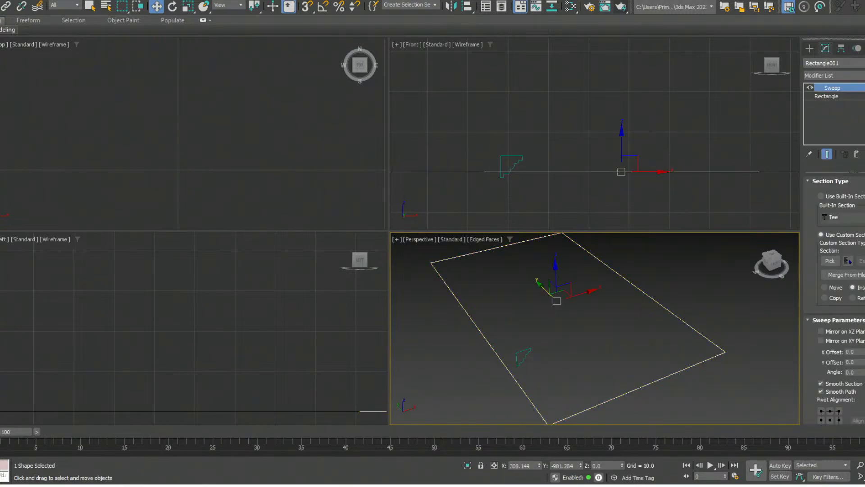
left_click(830, 260)
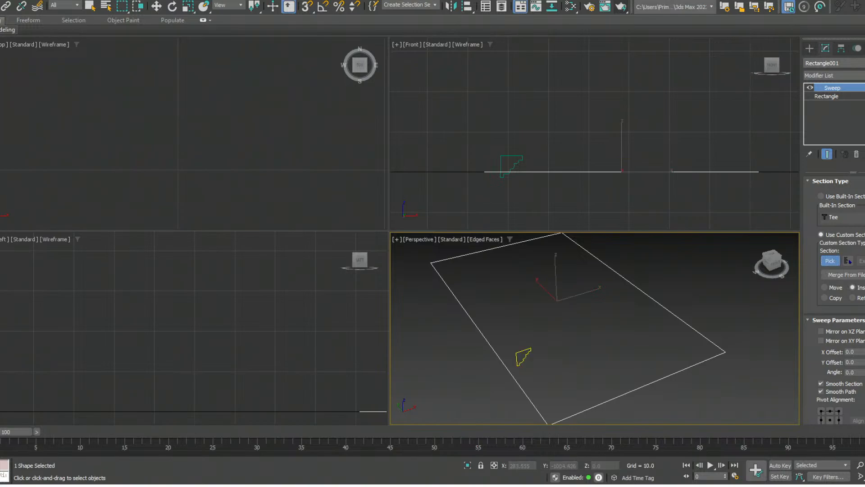
left_click(522, 358)
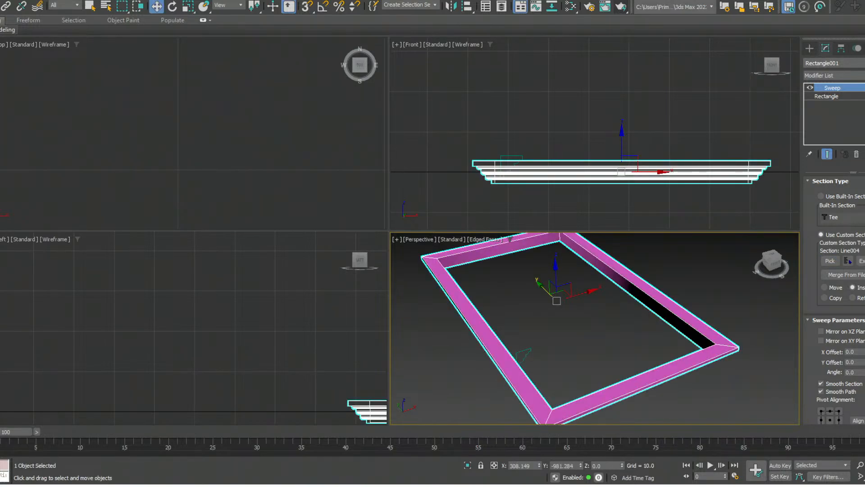
- Frame the swept molding in all four viewports and examine its stepped outer side up close in perspective
middle_click_drag(523, 357, 534, 320, "alt")
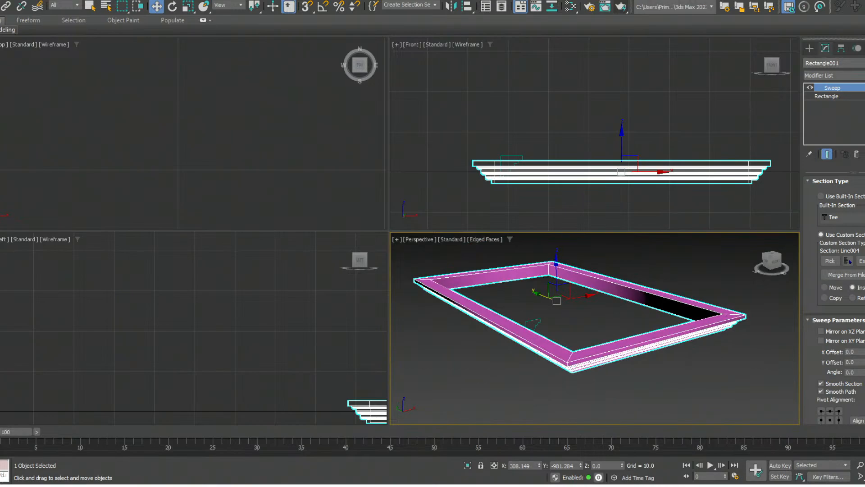
right_click(586, 199)
key("z")
middle_click_drag(270, 333, 269, 322)
middle_click(216, 171)
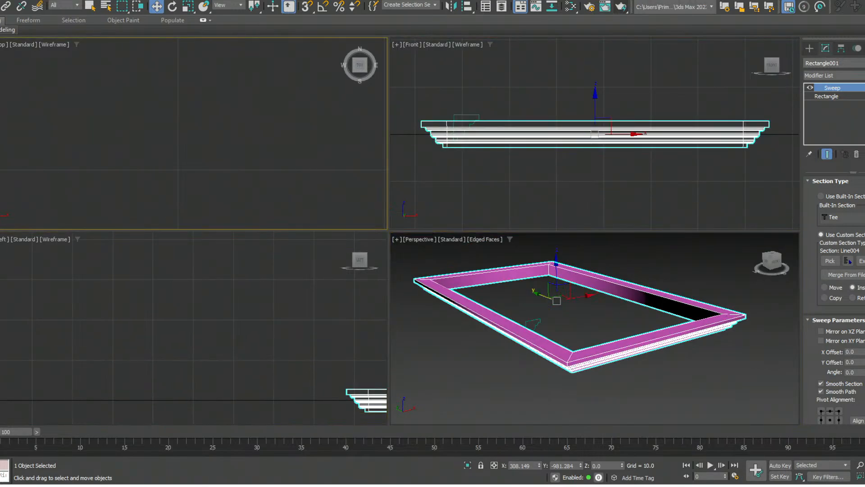
key("z")
middle_click(239, 311)
key("z")
middle_click(504, 333)
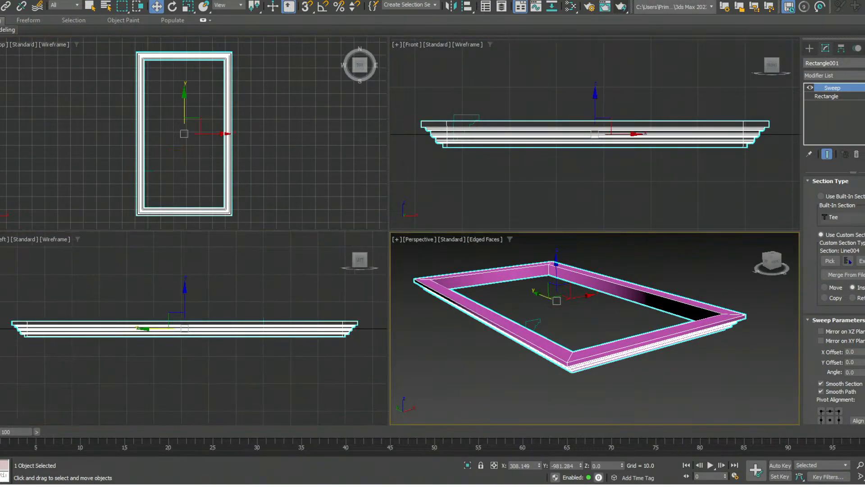
middle_click_drag(505, 333, 465, 356, "alt")
scroll(508, 276, "up", 4)
- Move the stepped profile line in the Front viewport to about X 285.5, Z 6.3, above the swept frame
left_click(469, 115)
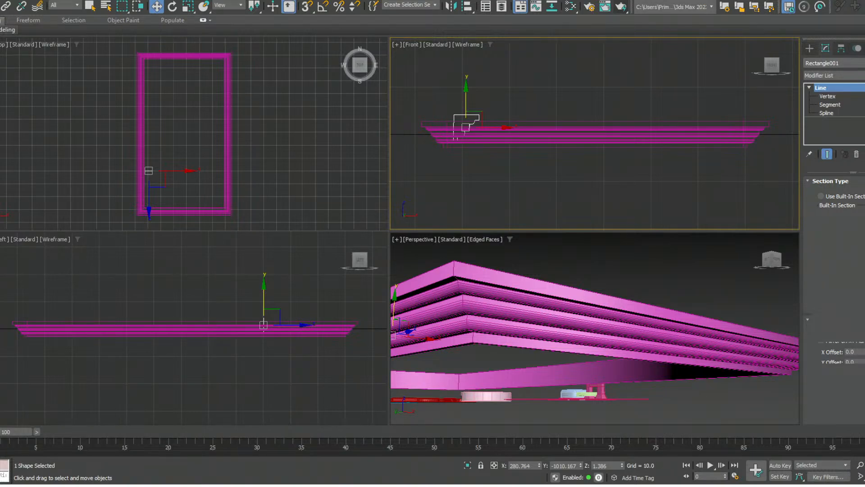
left_click_drag(476, 118, 499, 94)
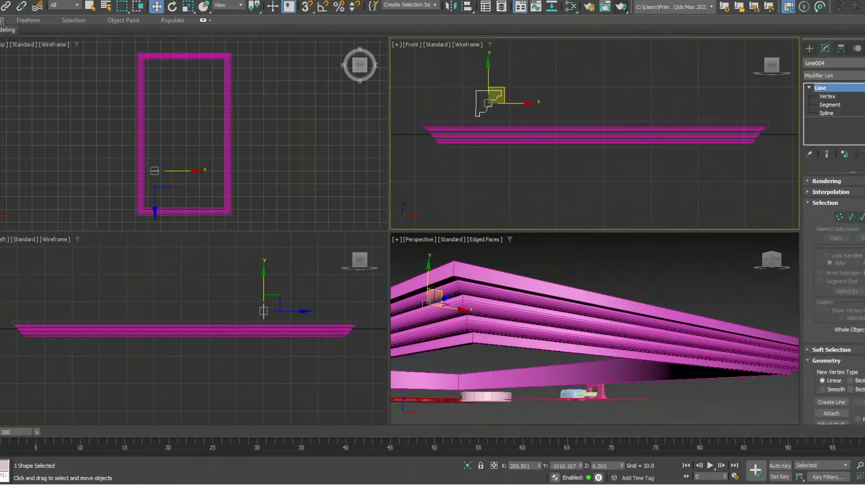
- Turn on Mirror on XZ Plane for the frame's Sweep, view its inner side from below, and deselect it
left_click(536, 314)
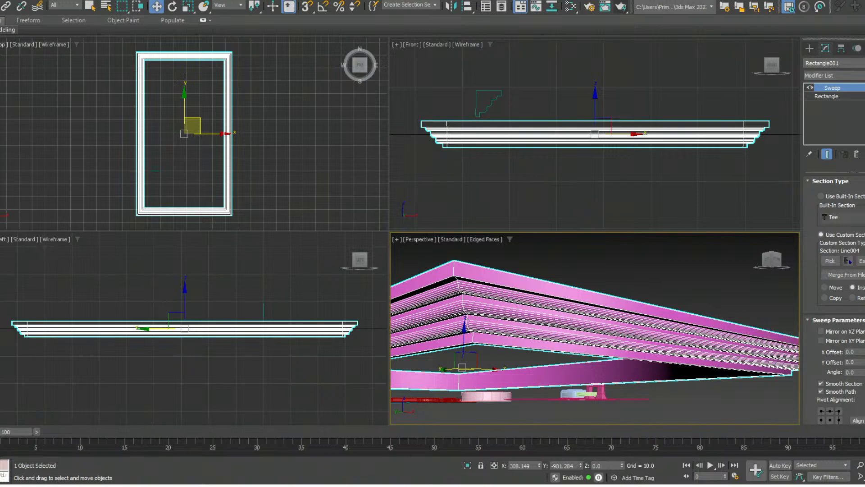
scroll(833, 293, "down", 3)
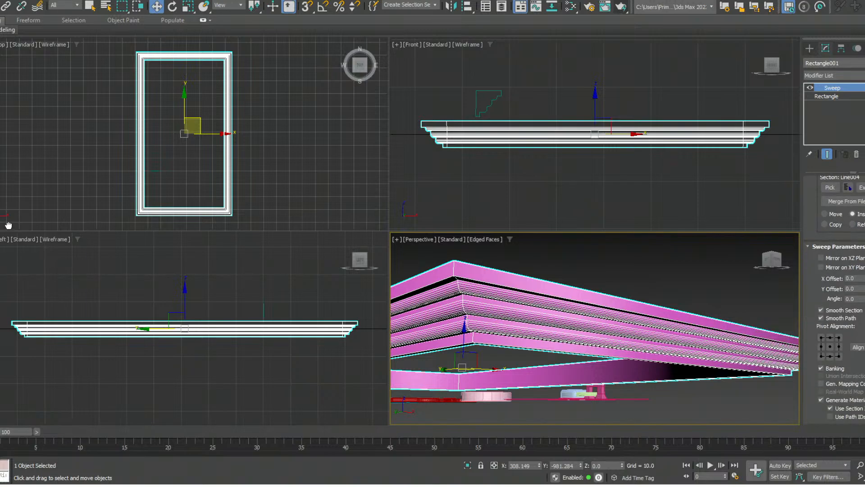
left_click(821, 257)
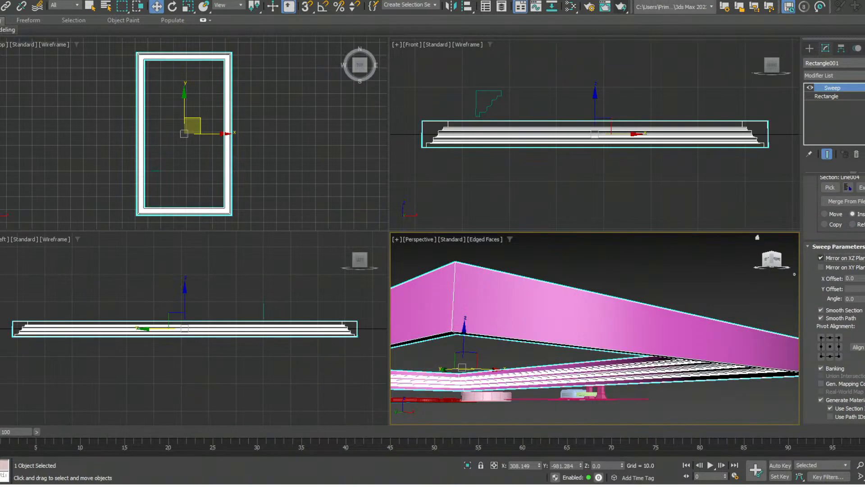
middle_click_drag(640, 311, 579, 302, "alt")
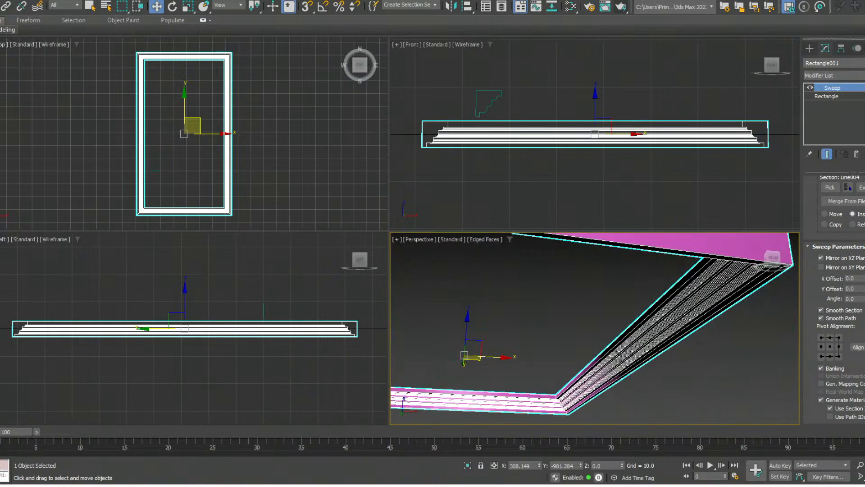
left_click(573, 311)
middle_click_drag(631, 322, 643, 343, "alt")
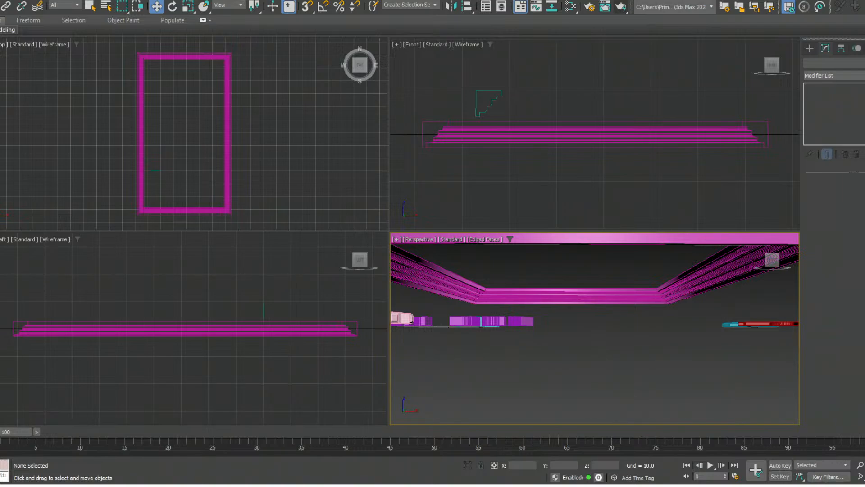
- Change the swept frame's object color to gray, deselect it, and turn off edged faces in the perspective view
left_click(572, 296)
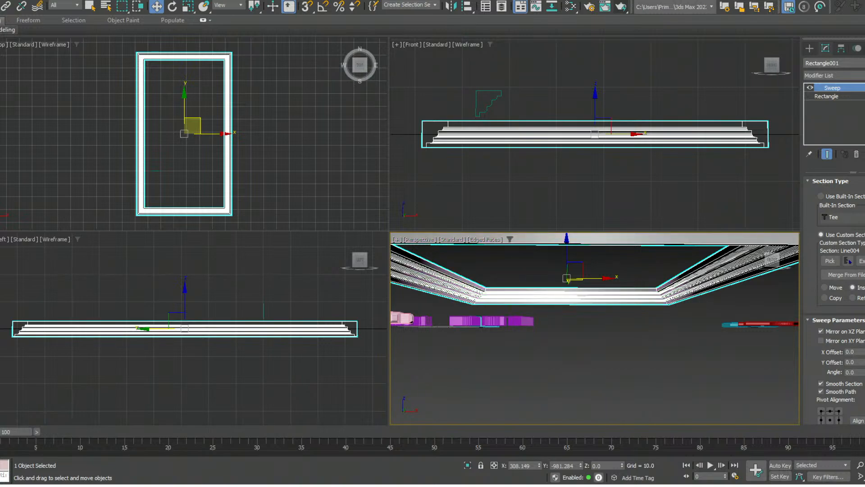
left_click(579, 331)
middle_click_drag(579, 289, 580, 272, "alt")
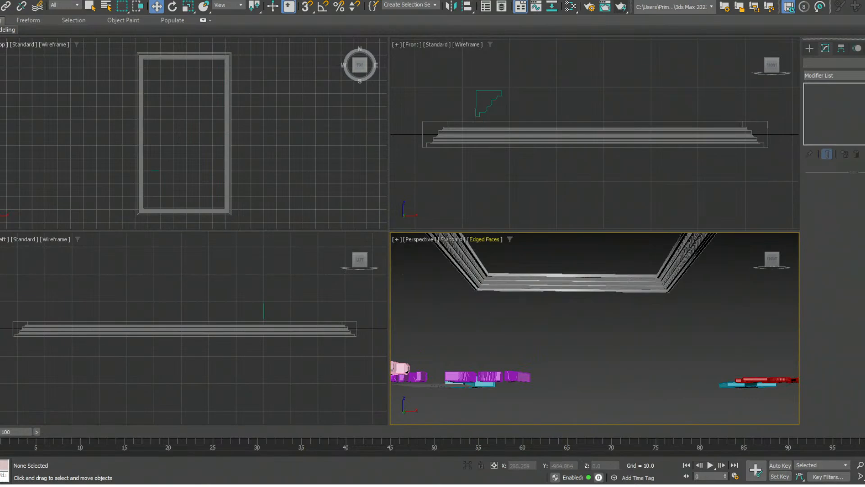
key("F4")
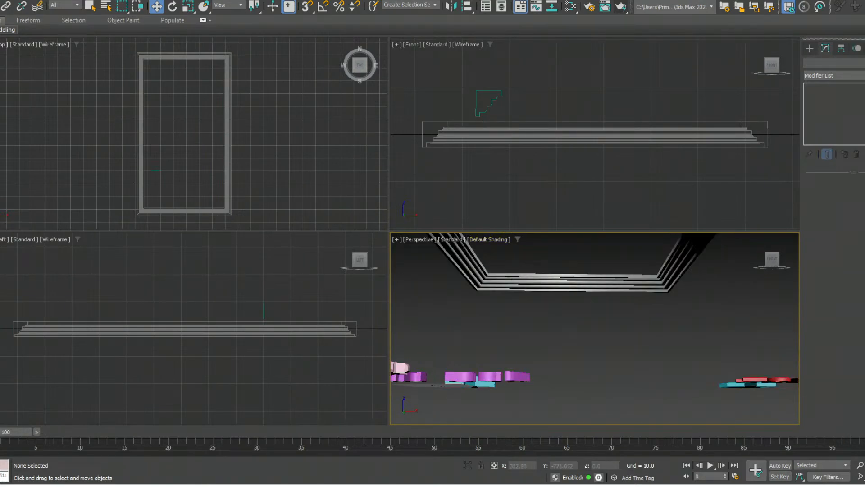
- Examine the mirrored frame in perspective from below, from above and from a distance
middle_click_drag(580, 288, 554, 306, "alt")
scroll(565, 295, "down", 5)
scroll(547, 314, "up", 4)
left_click(572, 393)
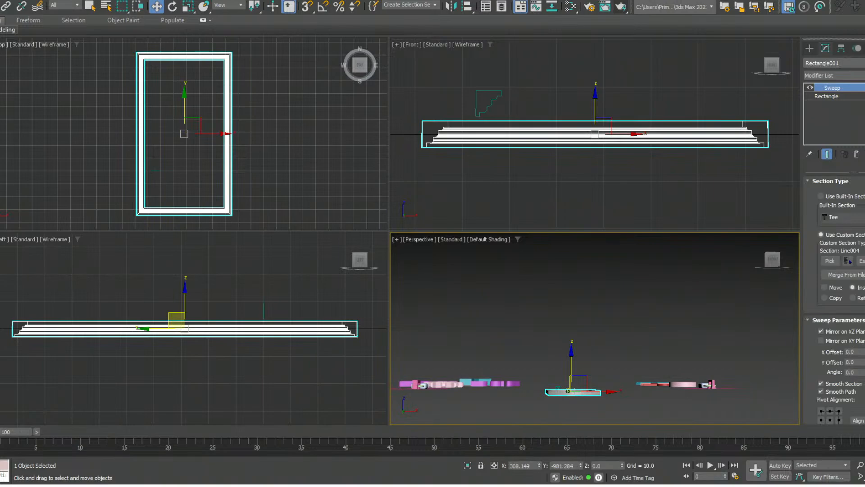
key("z")
middle_click_drag(601, 329, 625, 276, "alt")
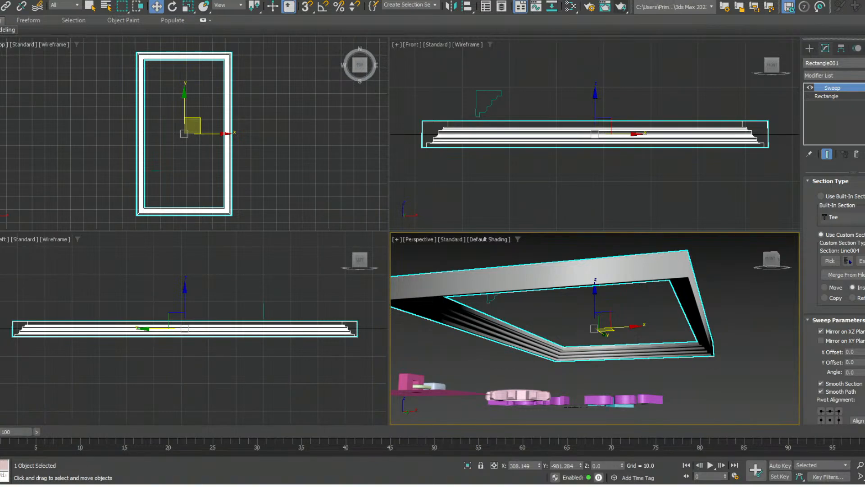
middle_click_drag(595, 311, 568, 334, "alt")
mouse_move(665, 333)
middle_mouse_down("alt")
mouse_move(691, 385)
mouse_move(667, 338)
middle_mouse_up("alt")
scroll(671, 351, "down", 4)
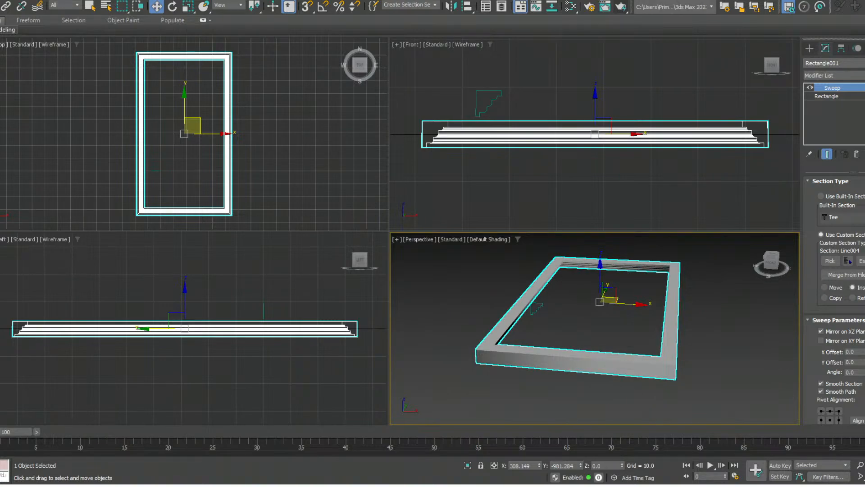
- Draw an open three-point Line spline in perspective on the empty ground behind the swept frame
left_click(537, 309)
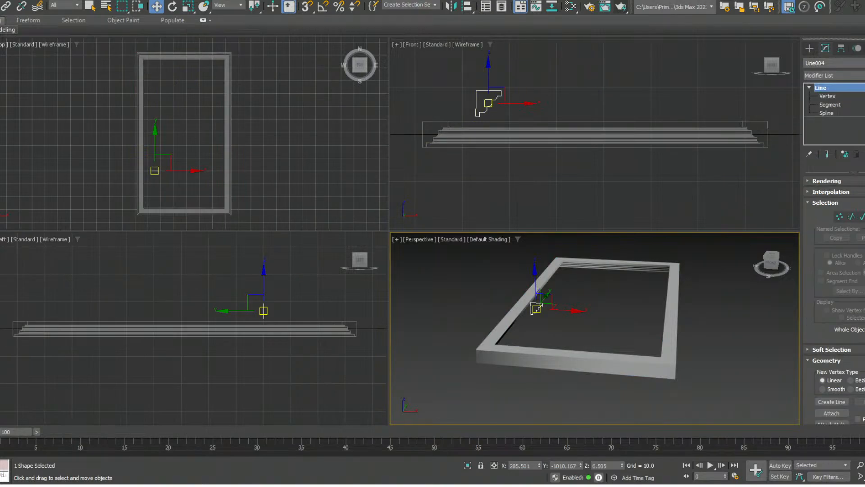
scroll(583, 331, "down", 5)
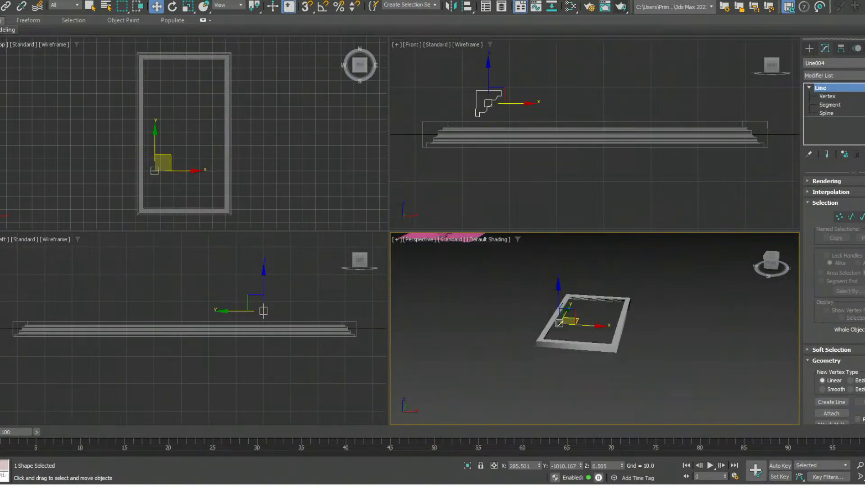
middle_click_drag(582, 329, 607, 391)
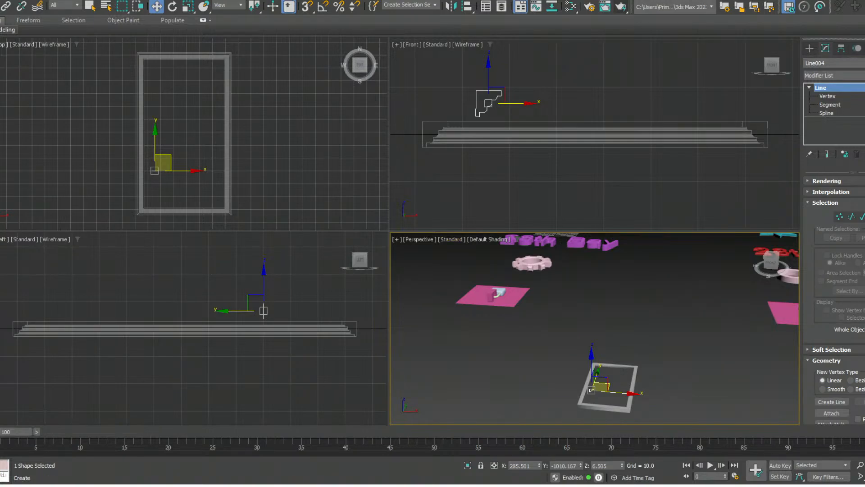
left_click(809, 48)
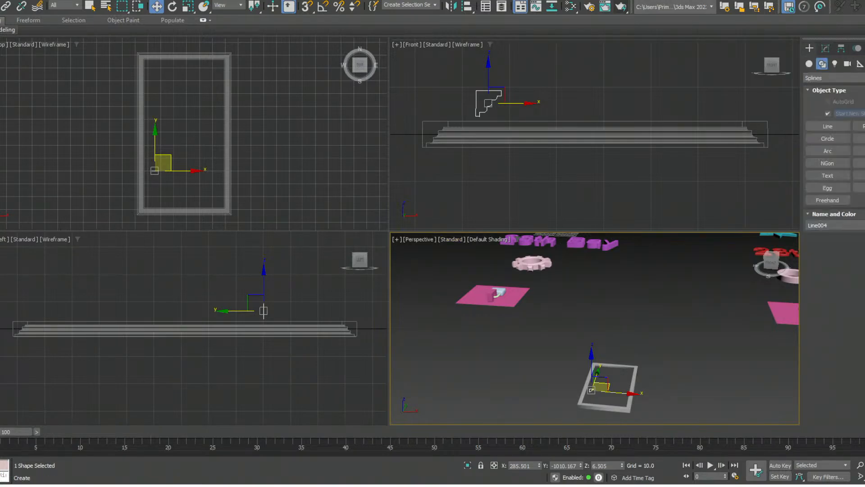
left_click(828, 126)
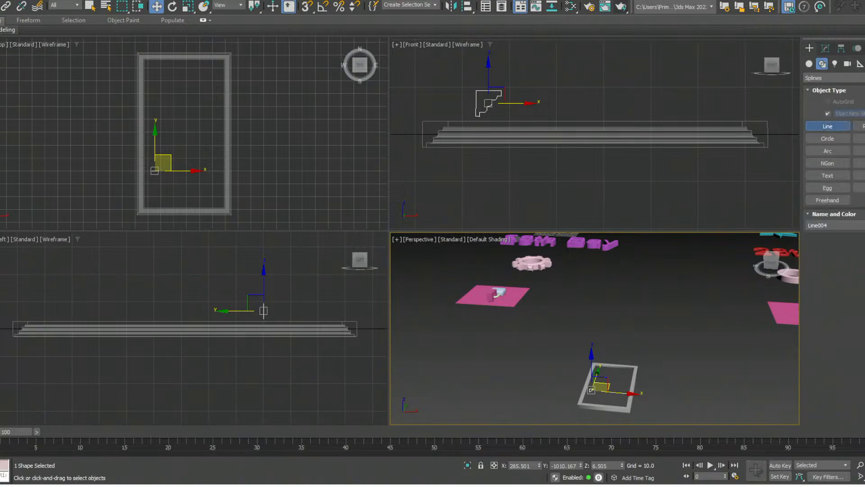
left_click(613, 307)
left_click(563, 333)
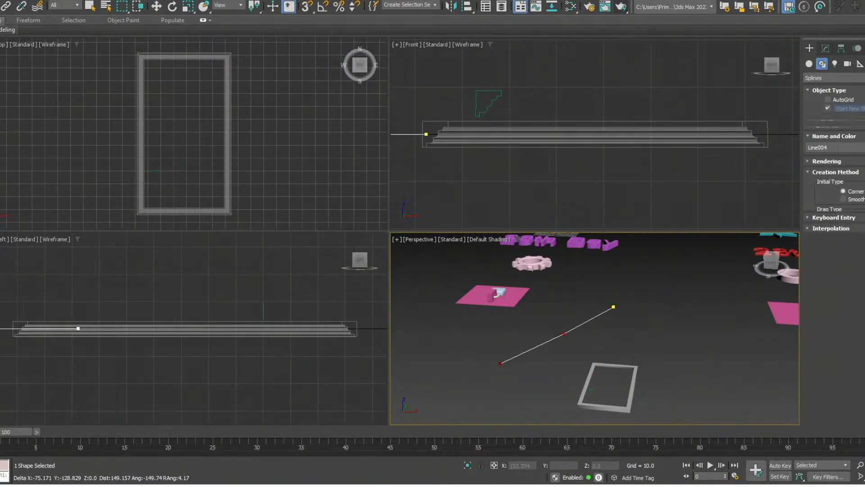
left_click(500, 362)
right_click(509, 387)
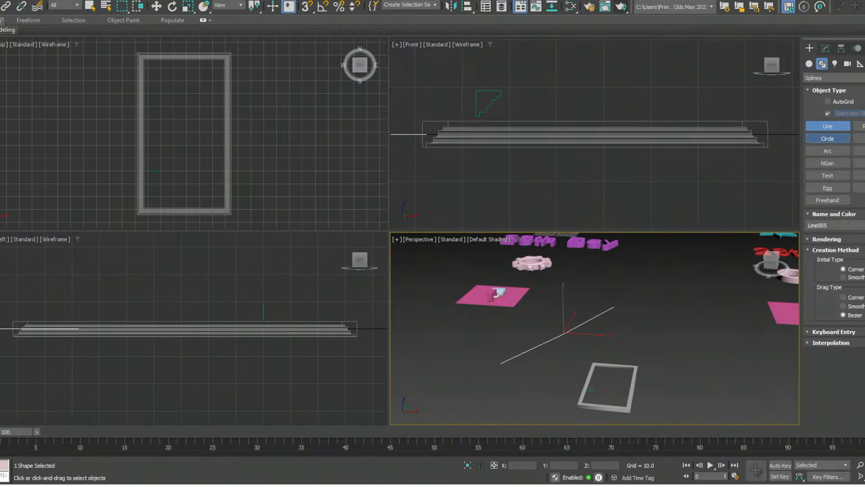
- Draw a Circle spline with a radius of about 21.5 beyond the new line's far end in perspective
left_click(827, 138)
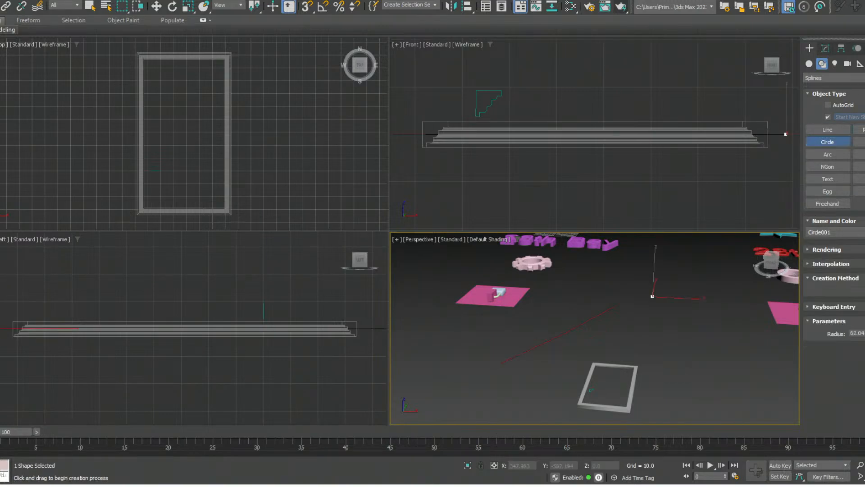
mouse_move(652, 296)
left_mouse_down()
mouse_move(681, 297)
mouse_move(663, 296)
left_mouse_up()
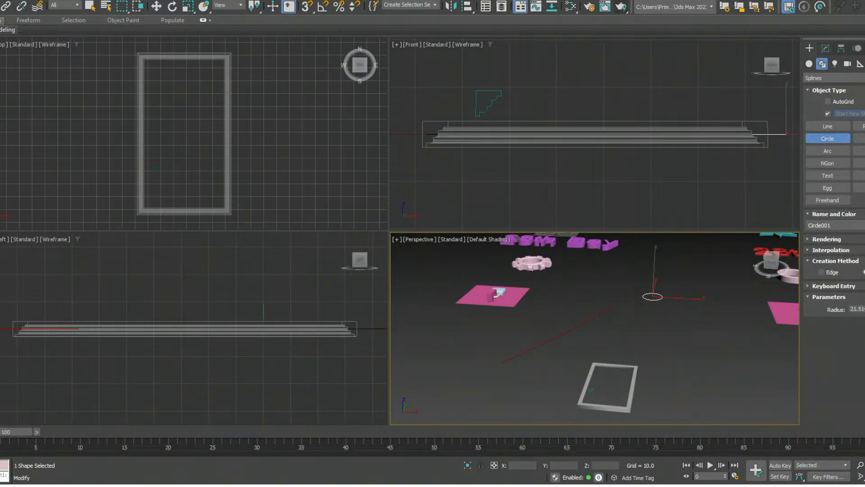
- Add a Bevel Profile modifier to the circle spline
left_click(825, 49)
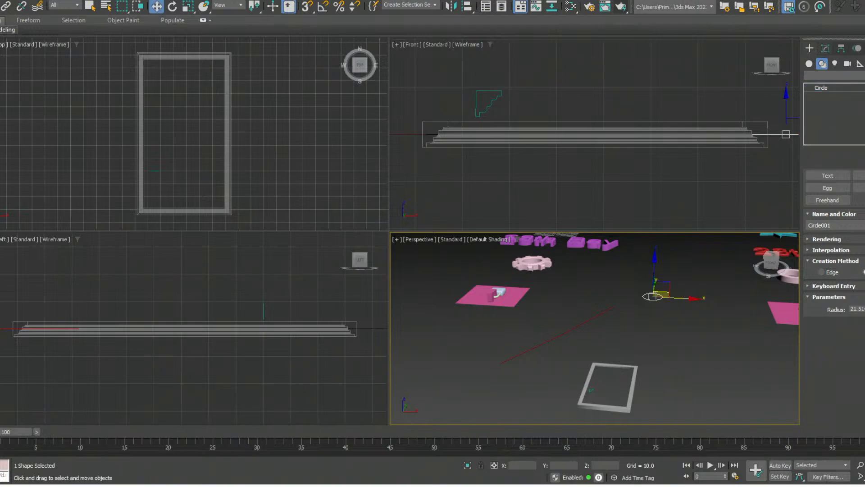
left_click(842, 75)
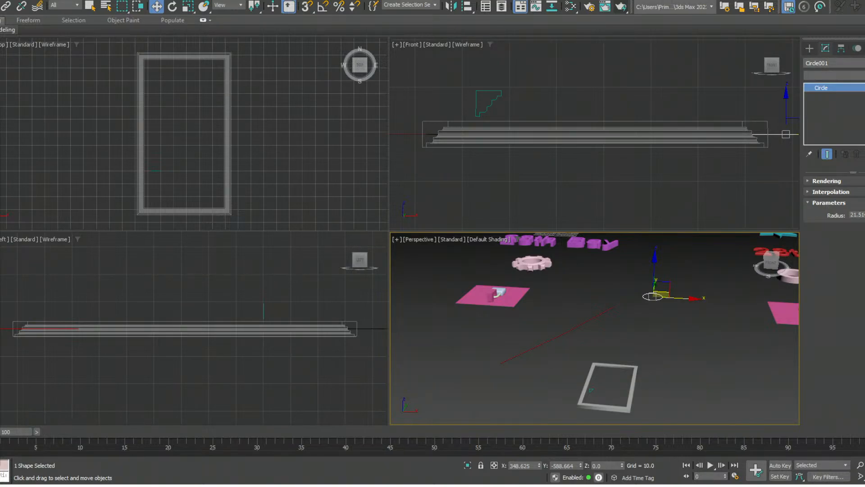
key("e")
key("e")
key("b")
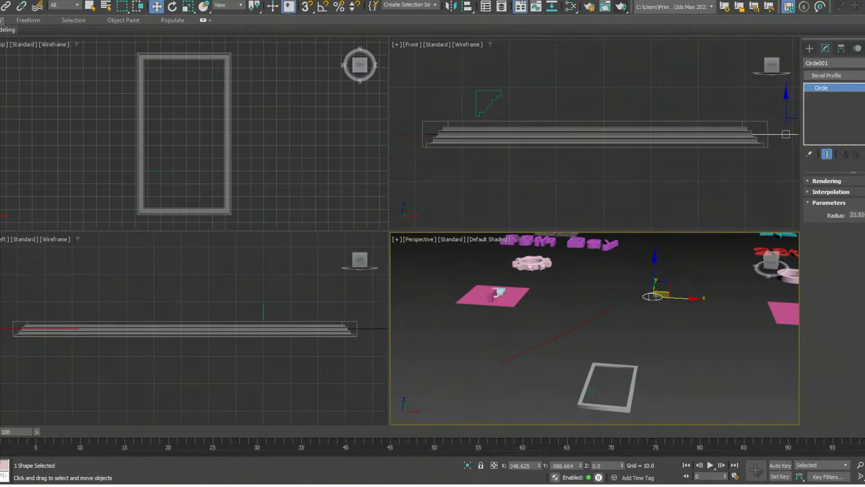
key("Return")
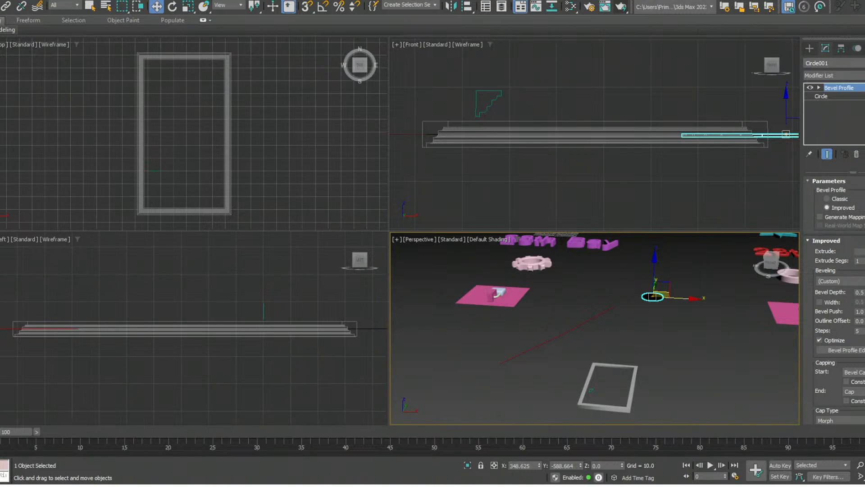
- Switch the circle's Bevel Profile to Classic and pick the open ground line as its profile
left_click(826, 241)
left_click(826, 241)
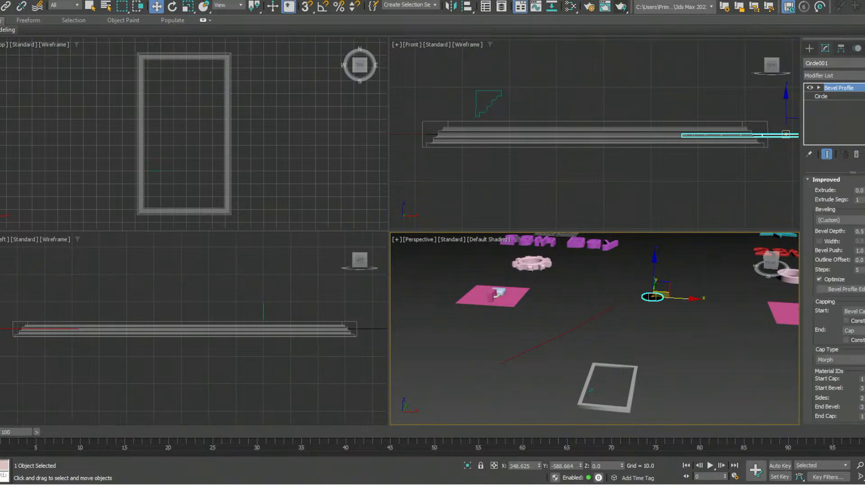
scroll(835, 298, "up", 3)
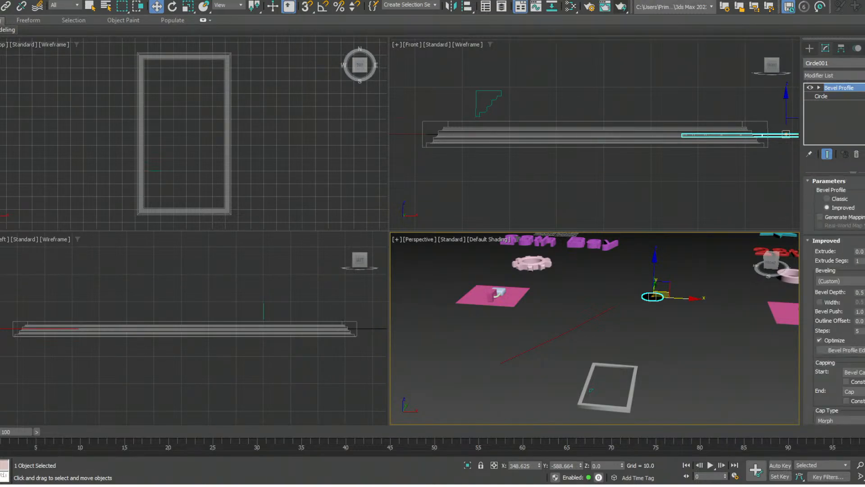
scroll(836, 297, "down", 1)
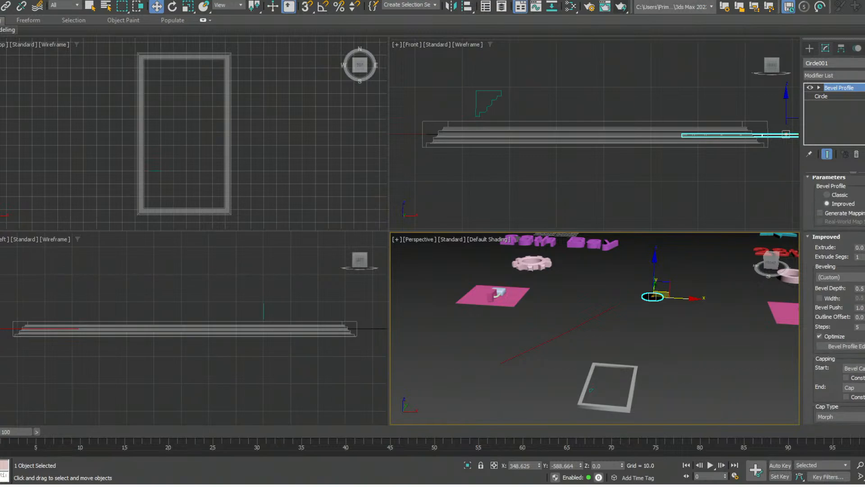
left_click(828, 195)
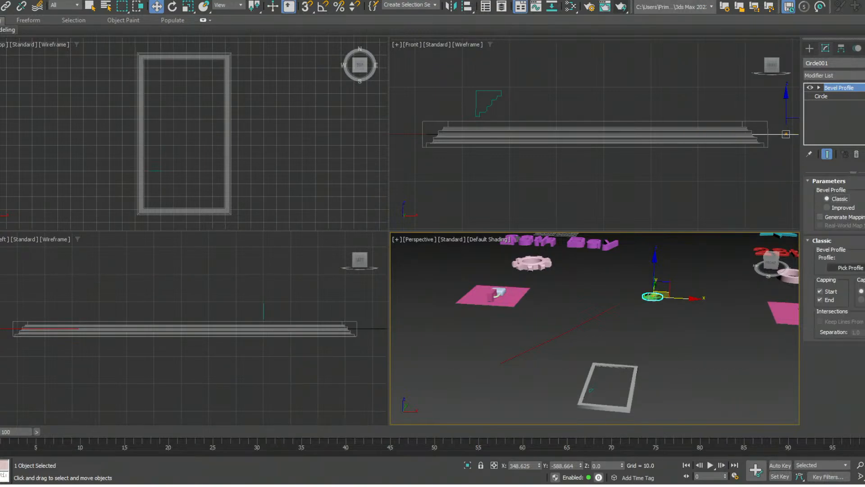
left_click(848, 267)
left_click(559, 334)
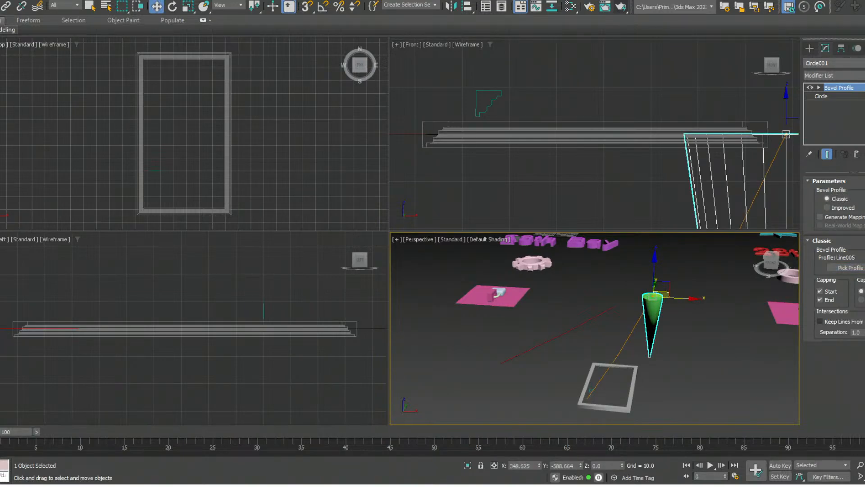
- Undo the profile pick, the circle's Bevel Profile modifier and the creation of the circle
key("ctrl+z")
key("ctrl+z")
key("ctrl+z")
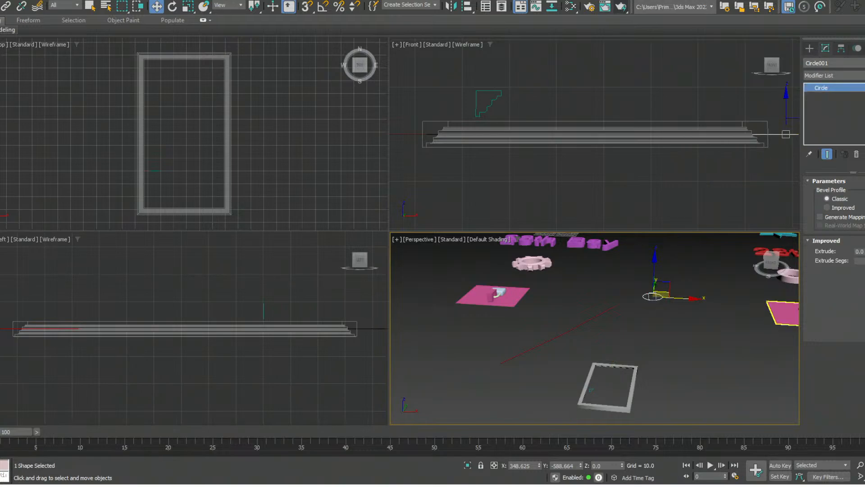
key("ctrl+z")
- Delete the open ground line behind the frame, and undo the deletion
left_click(572, 327)
key("Delete")
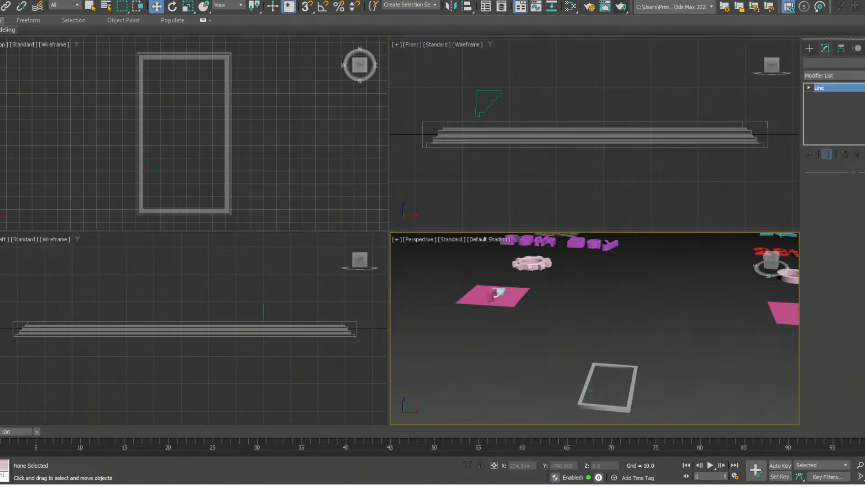
key("ctrl+z")
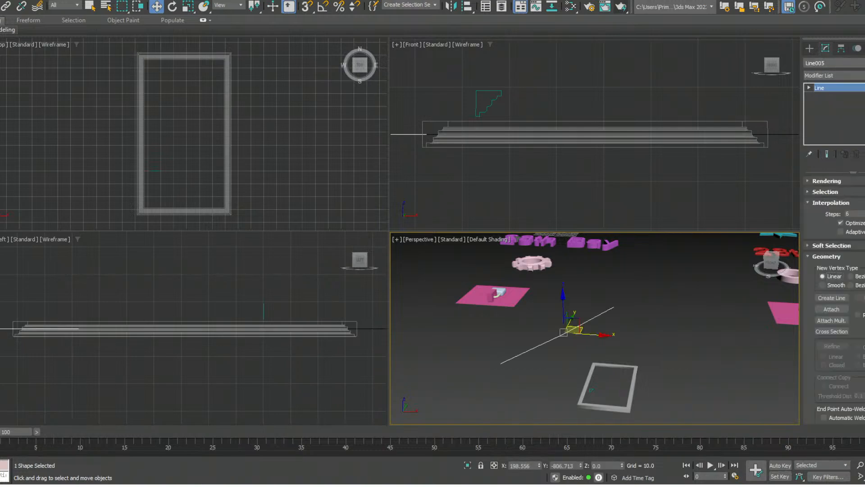
- Add a Bevel Profile modifier to the open ground line behind the frame
key("c")
key("b")
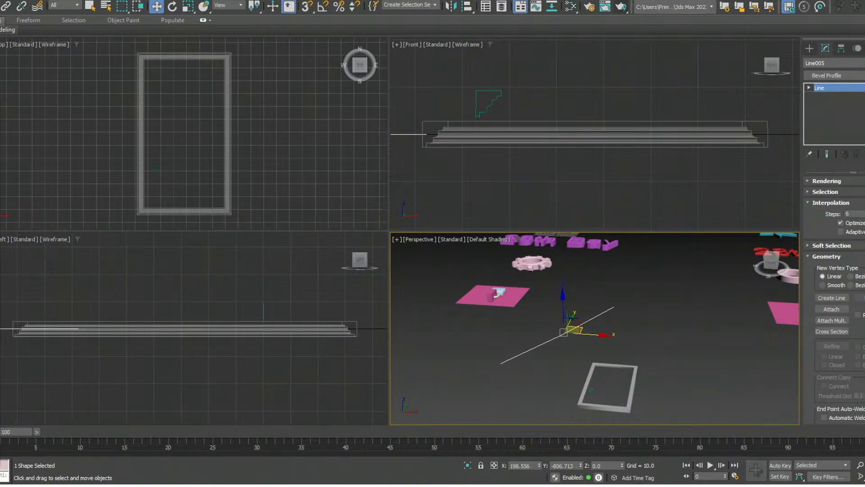
key("Return")
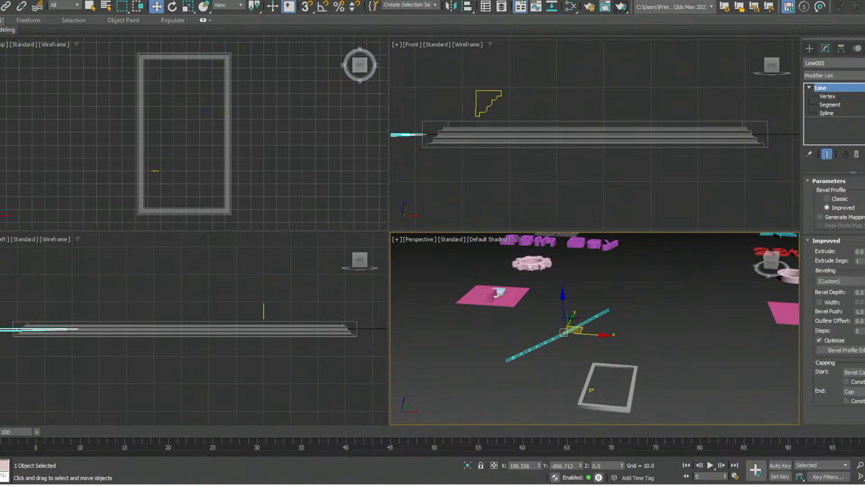
- Select the stepped profile shape inside the frame, undo that selection, and clear the selection
left_click(591, 390)
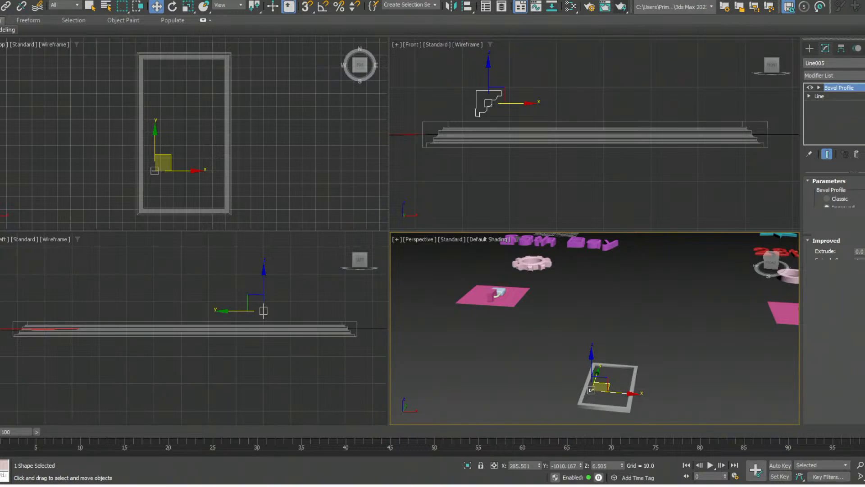
key("ctrl+z")
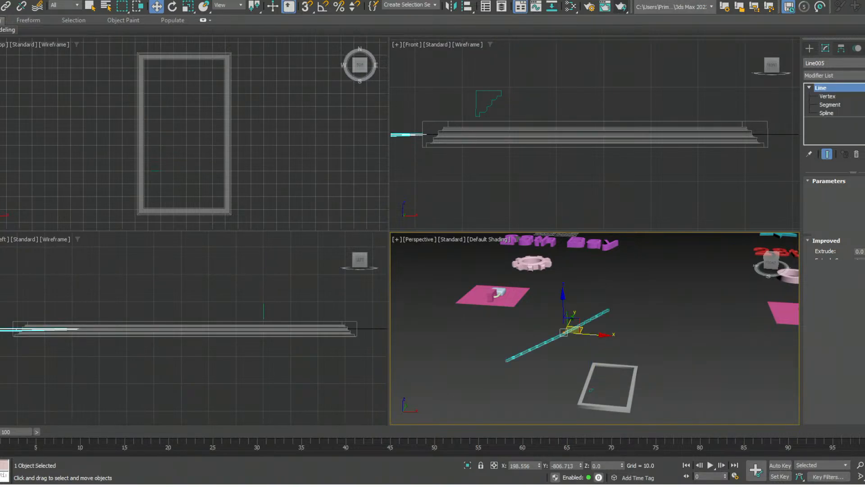
key("ctrl+z")
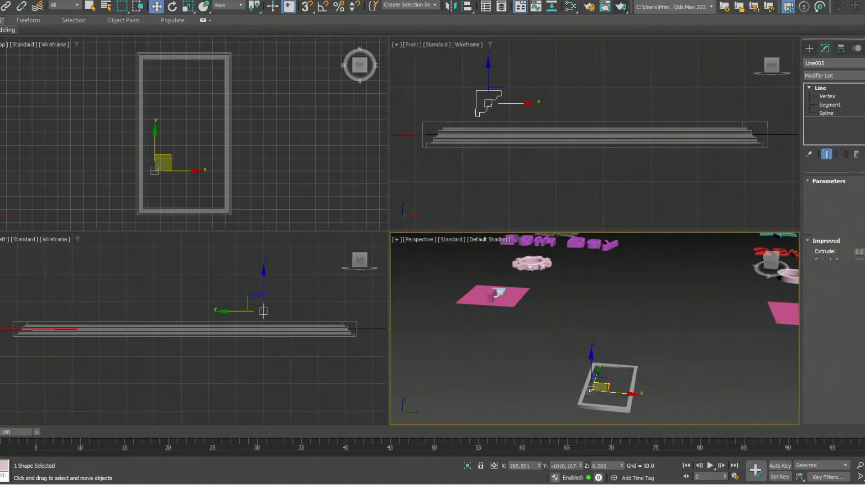
key("ctrl+z")
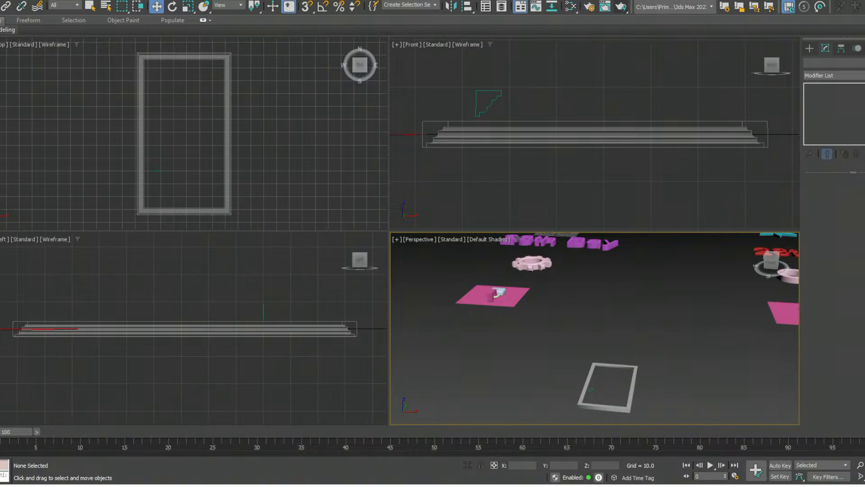